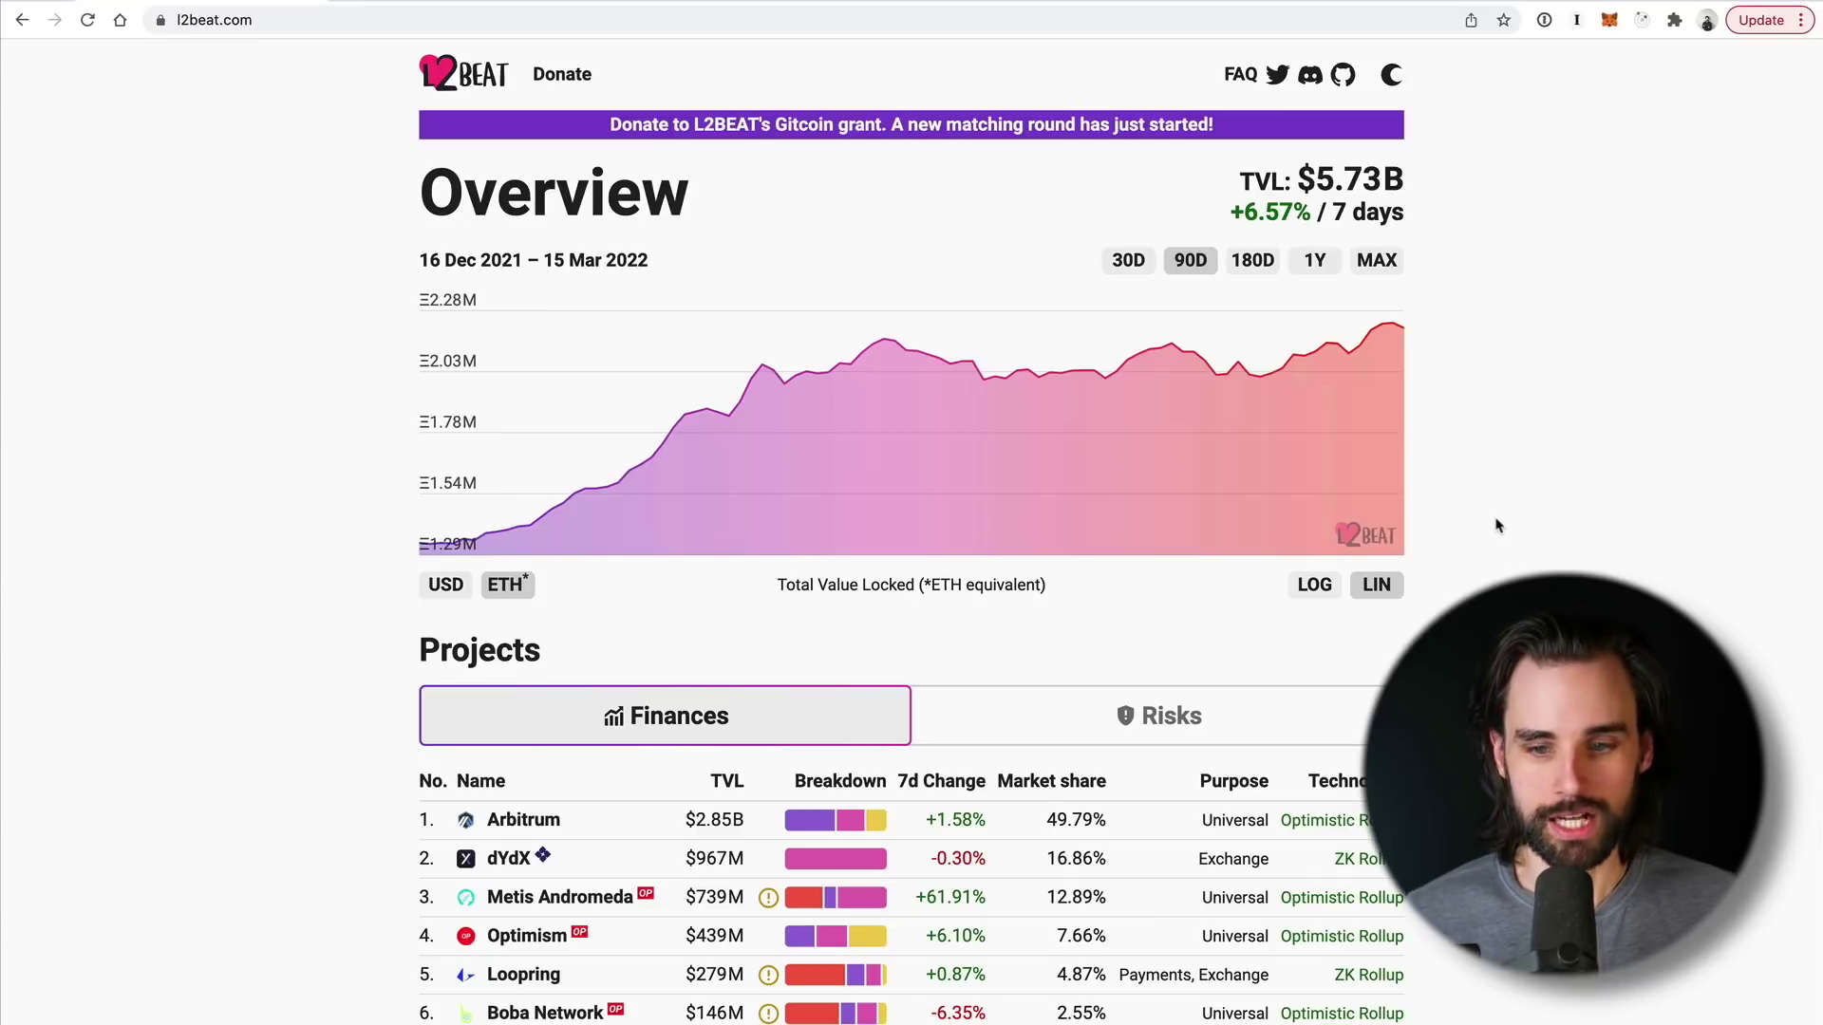
# Scroll the L2BEAT Projects table down to zkSync in seventh place with $82.21M TVL
pyautogui.scroll(-4, 1443, 524)
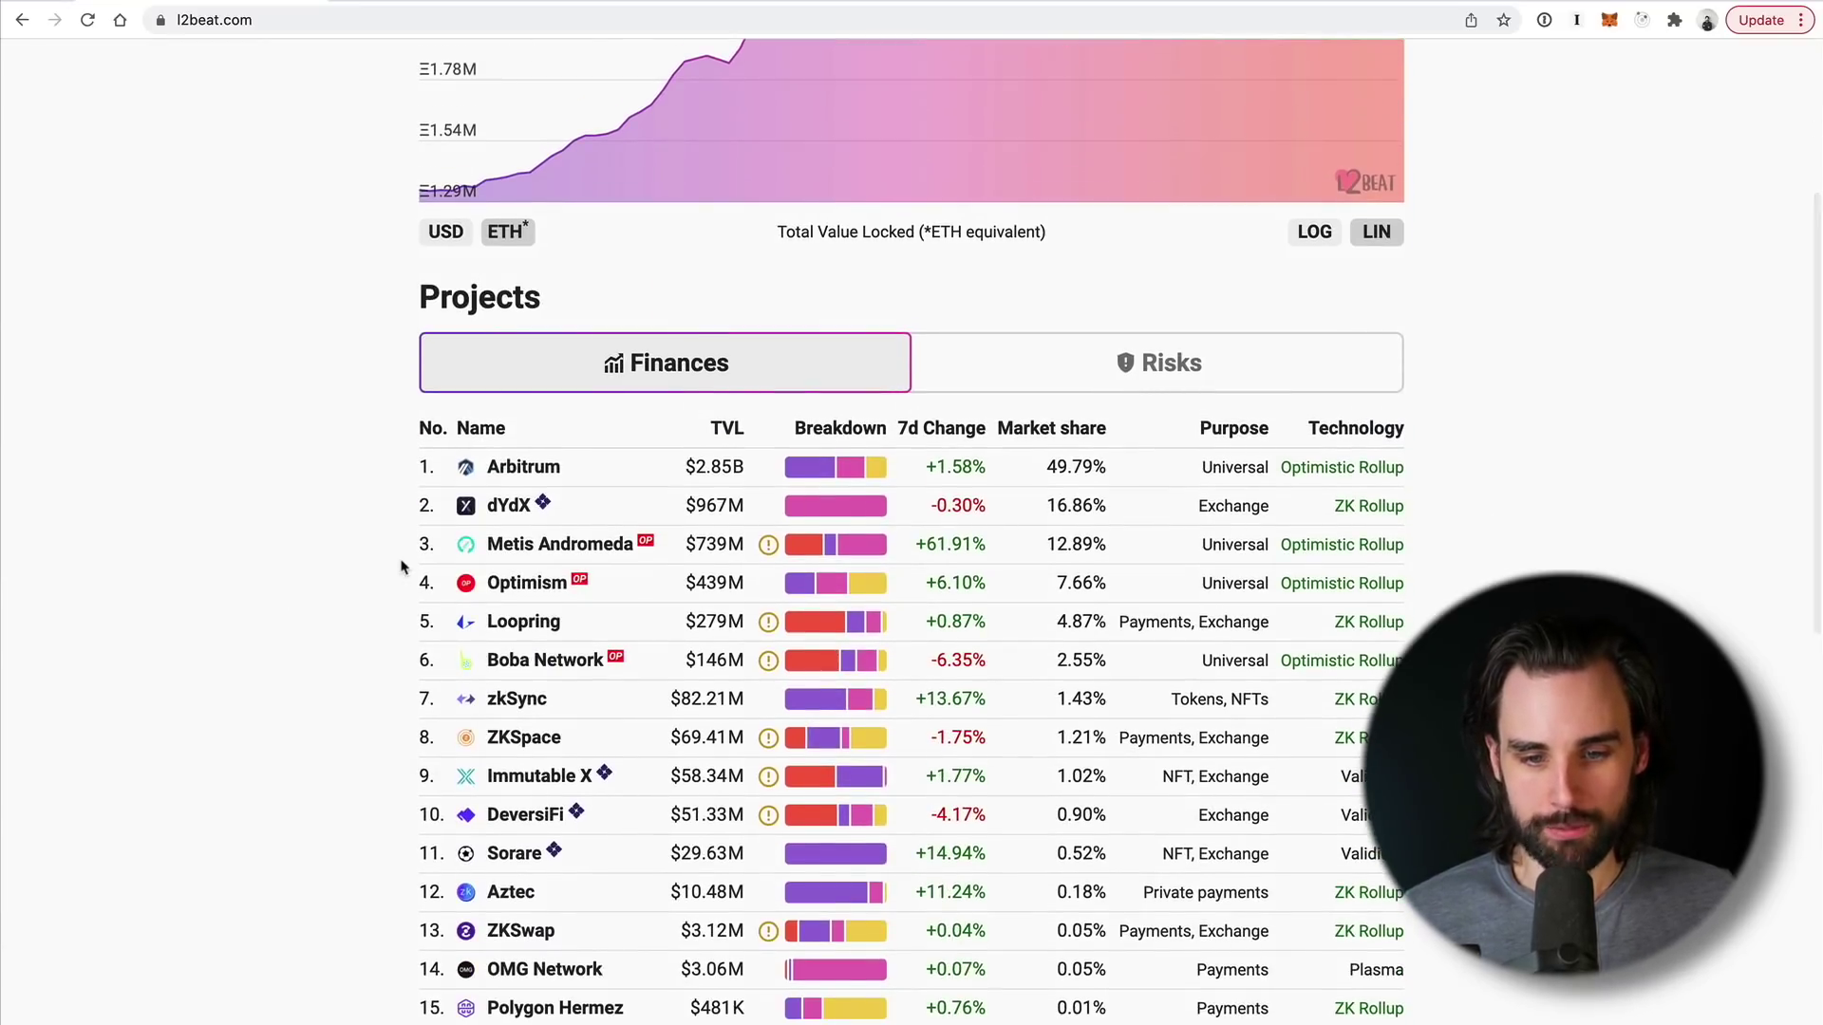
pyautogui.scroll(-3, 409, 569)
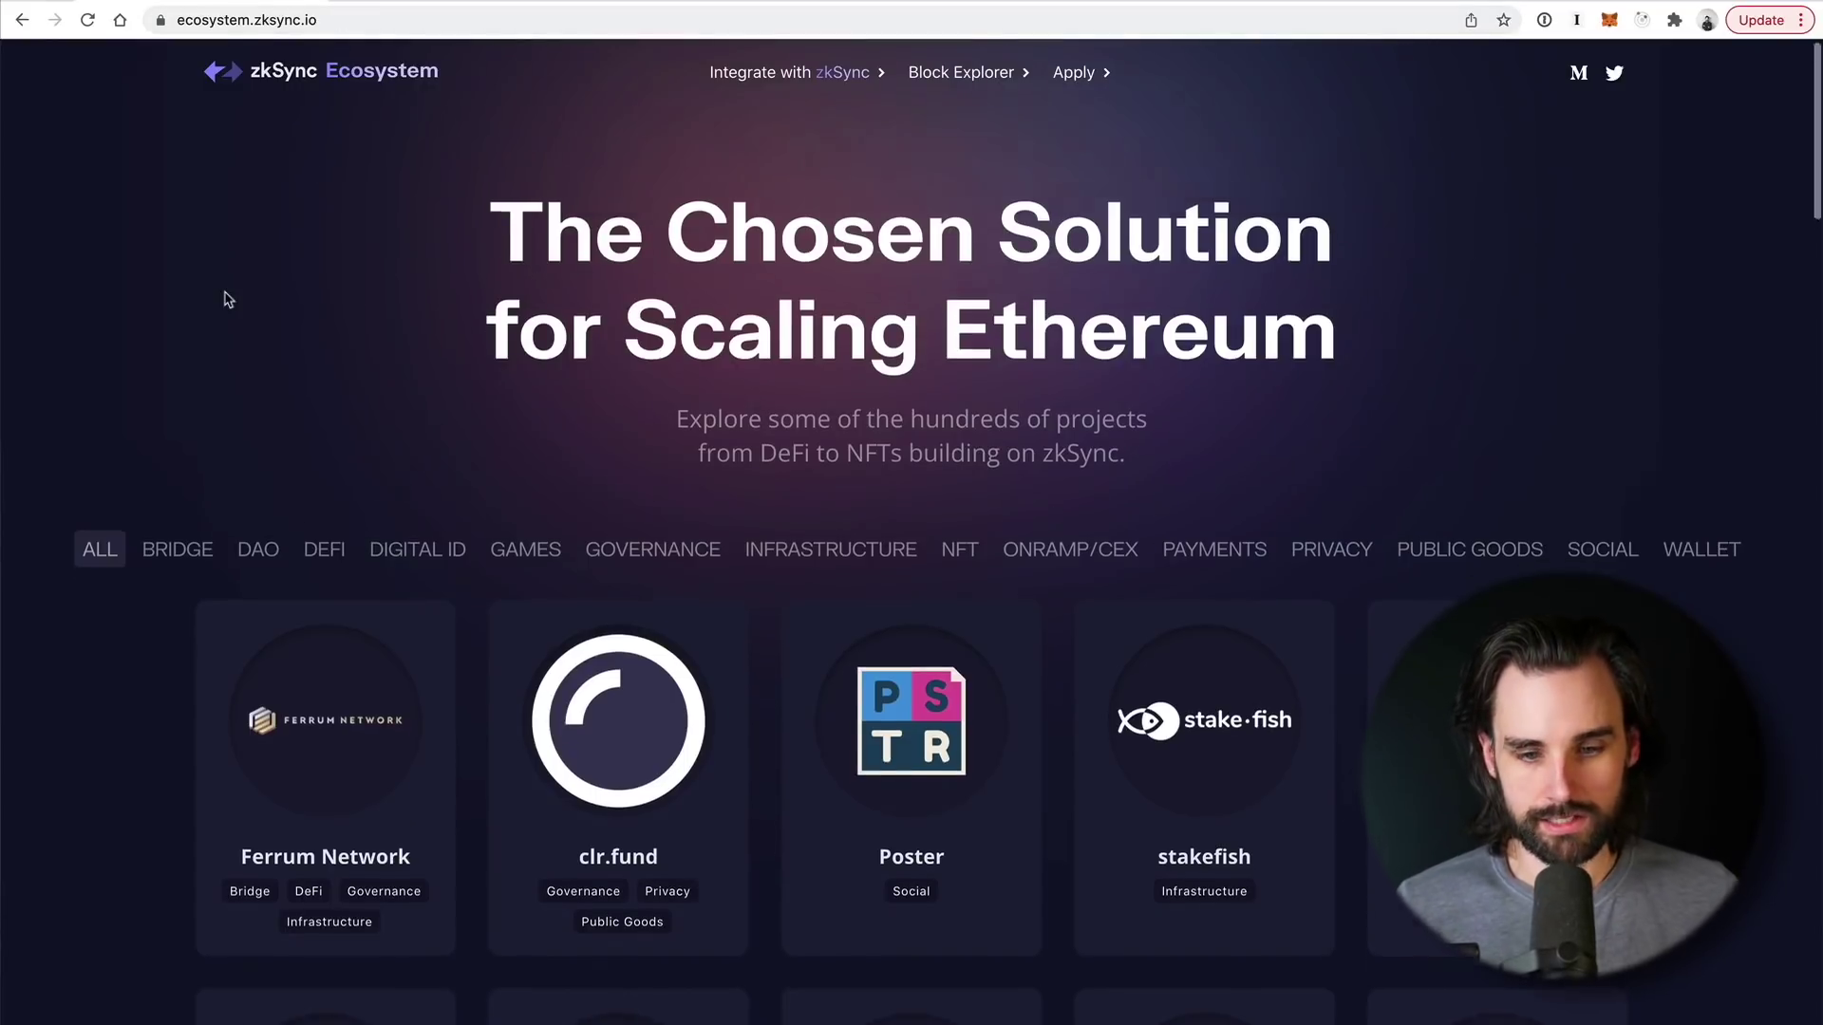
pyautogui.scroll(-3, 194, 332)
pyautogui.scroll(-9, 195, 331)
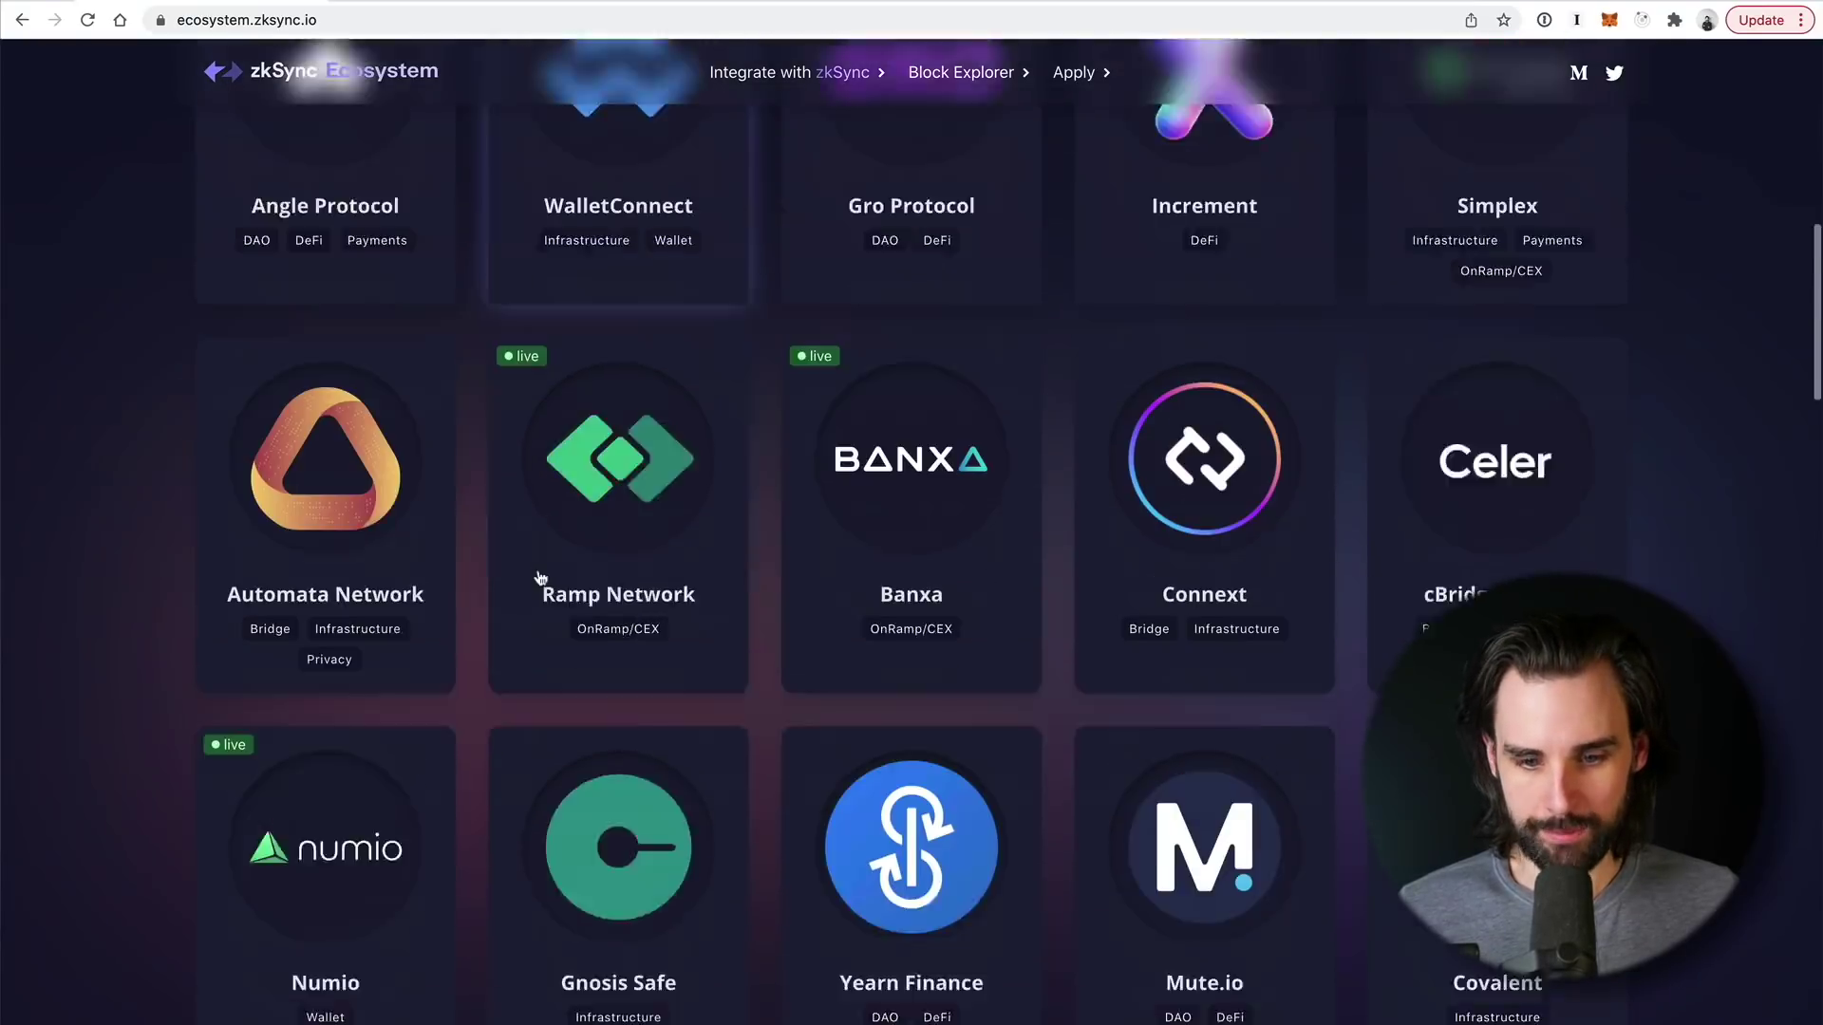
pyautogui.scroll(2, 577, 318)
pyautogui.scroll(-19, 139, 582)
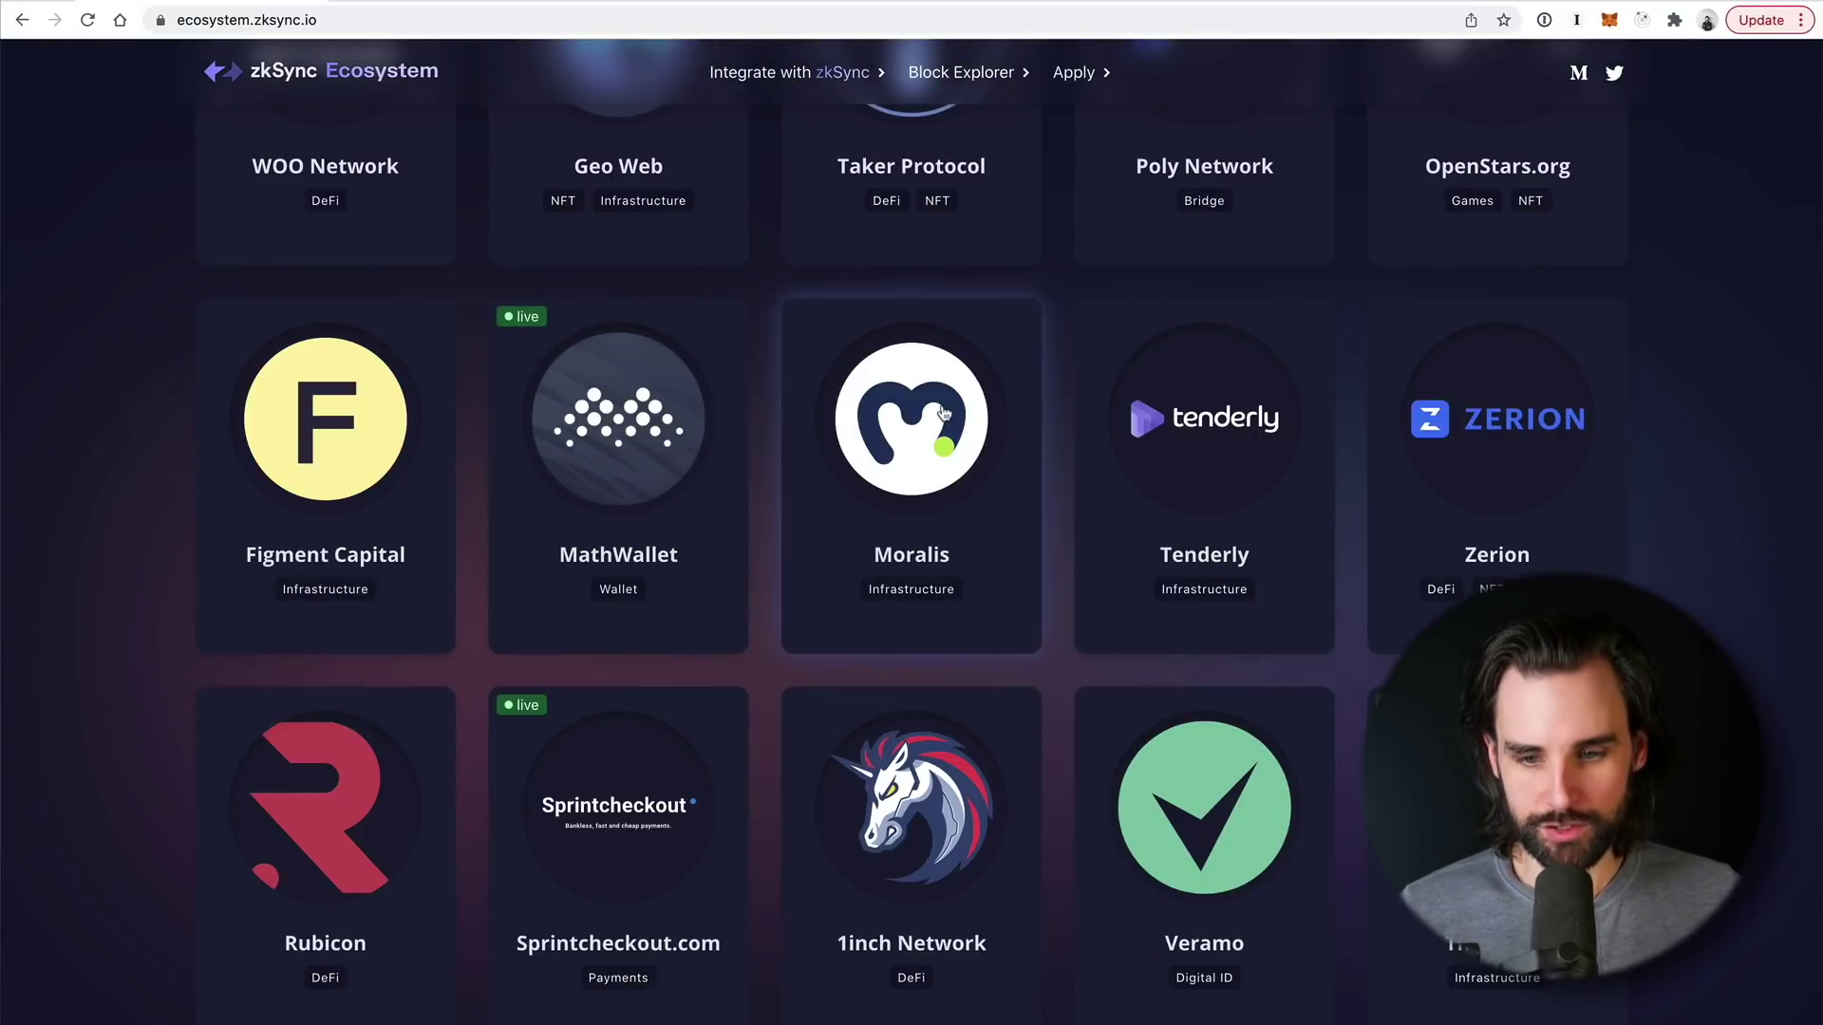
pyautogui.scroll(5, 954, 230)
pyautogui.scroll(5, 744, 500)
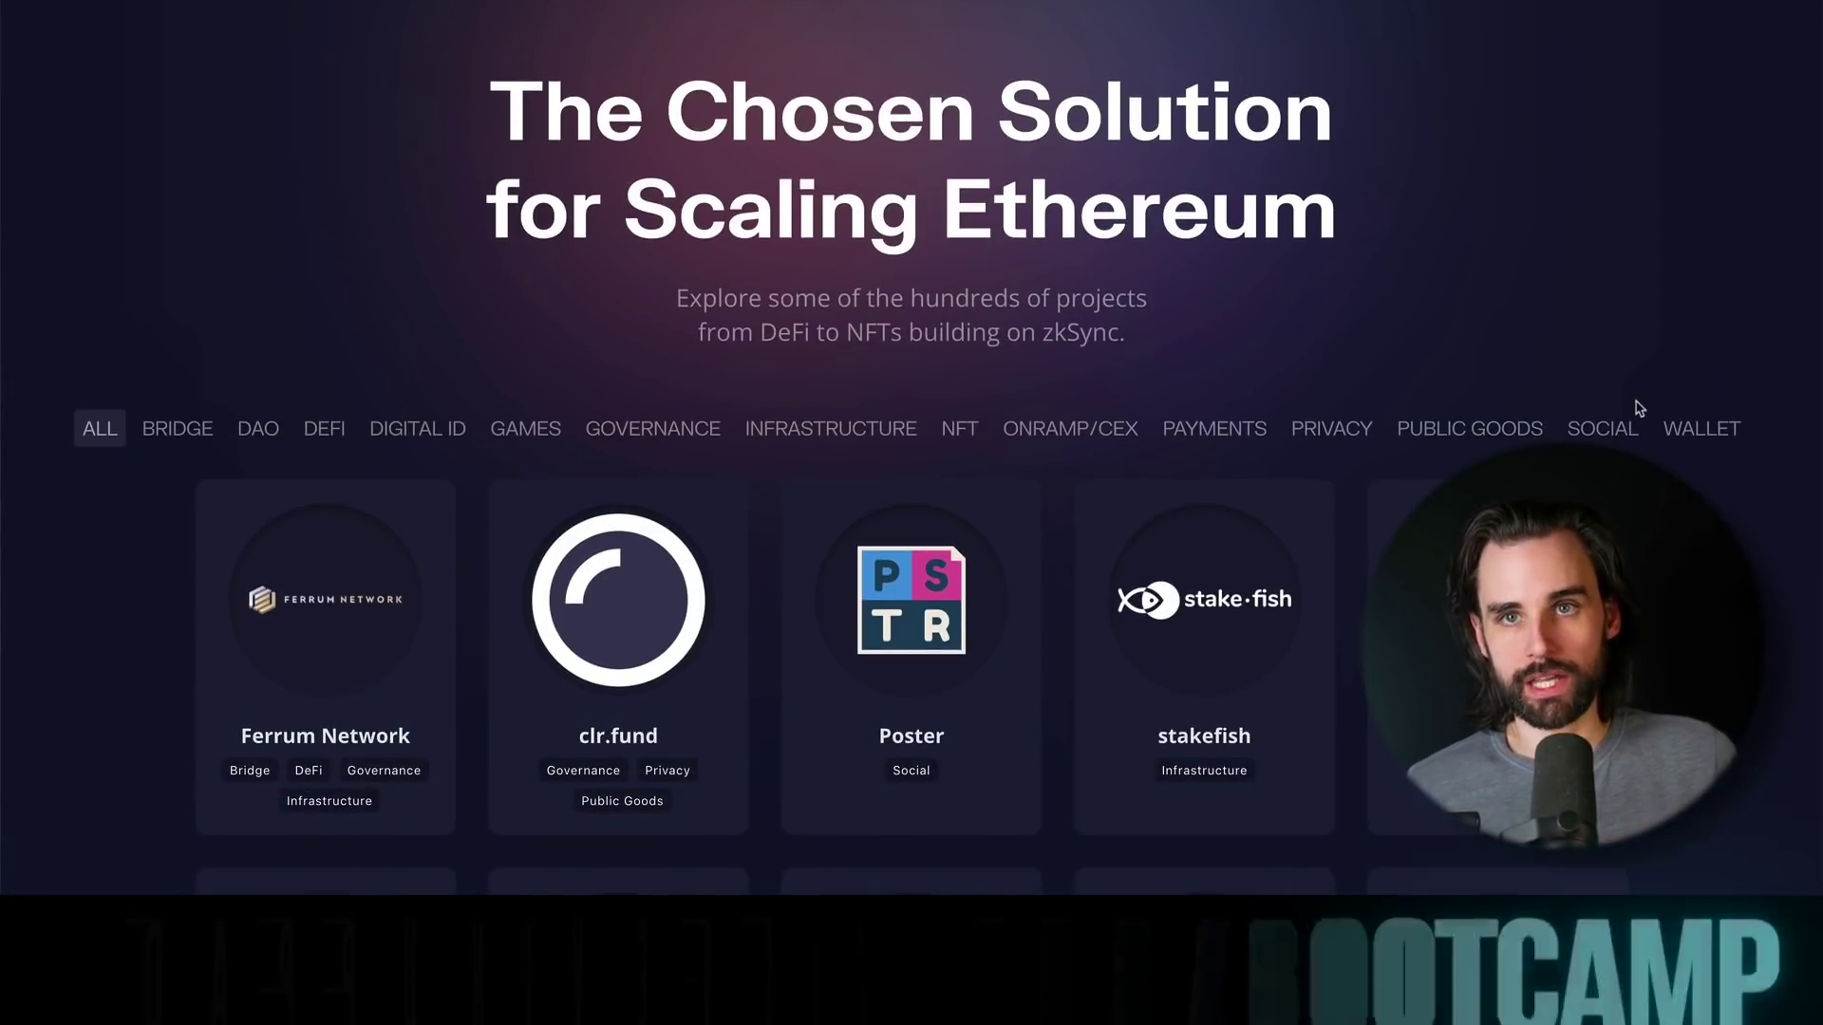
pyautogui.scroll(-4, 1720, 434)
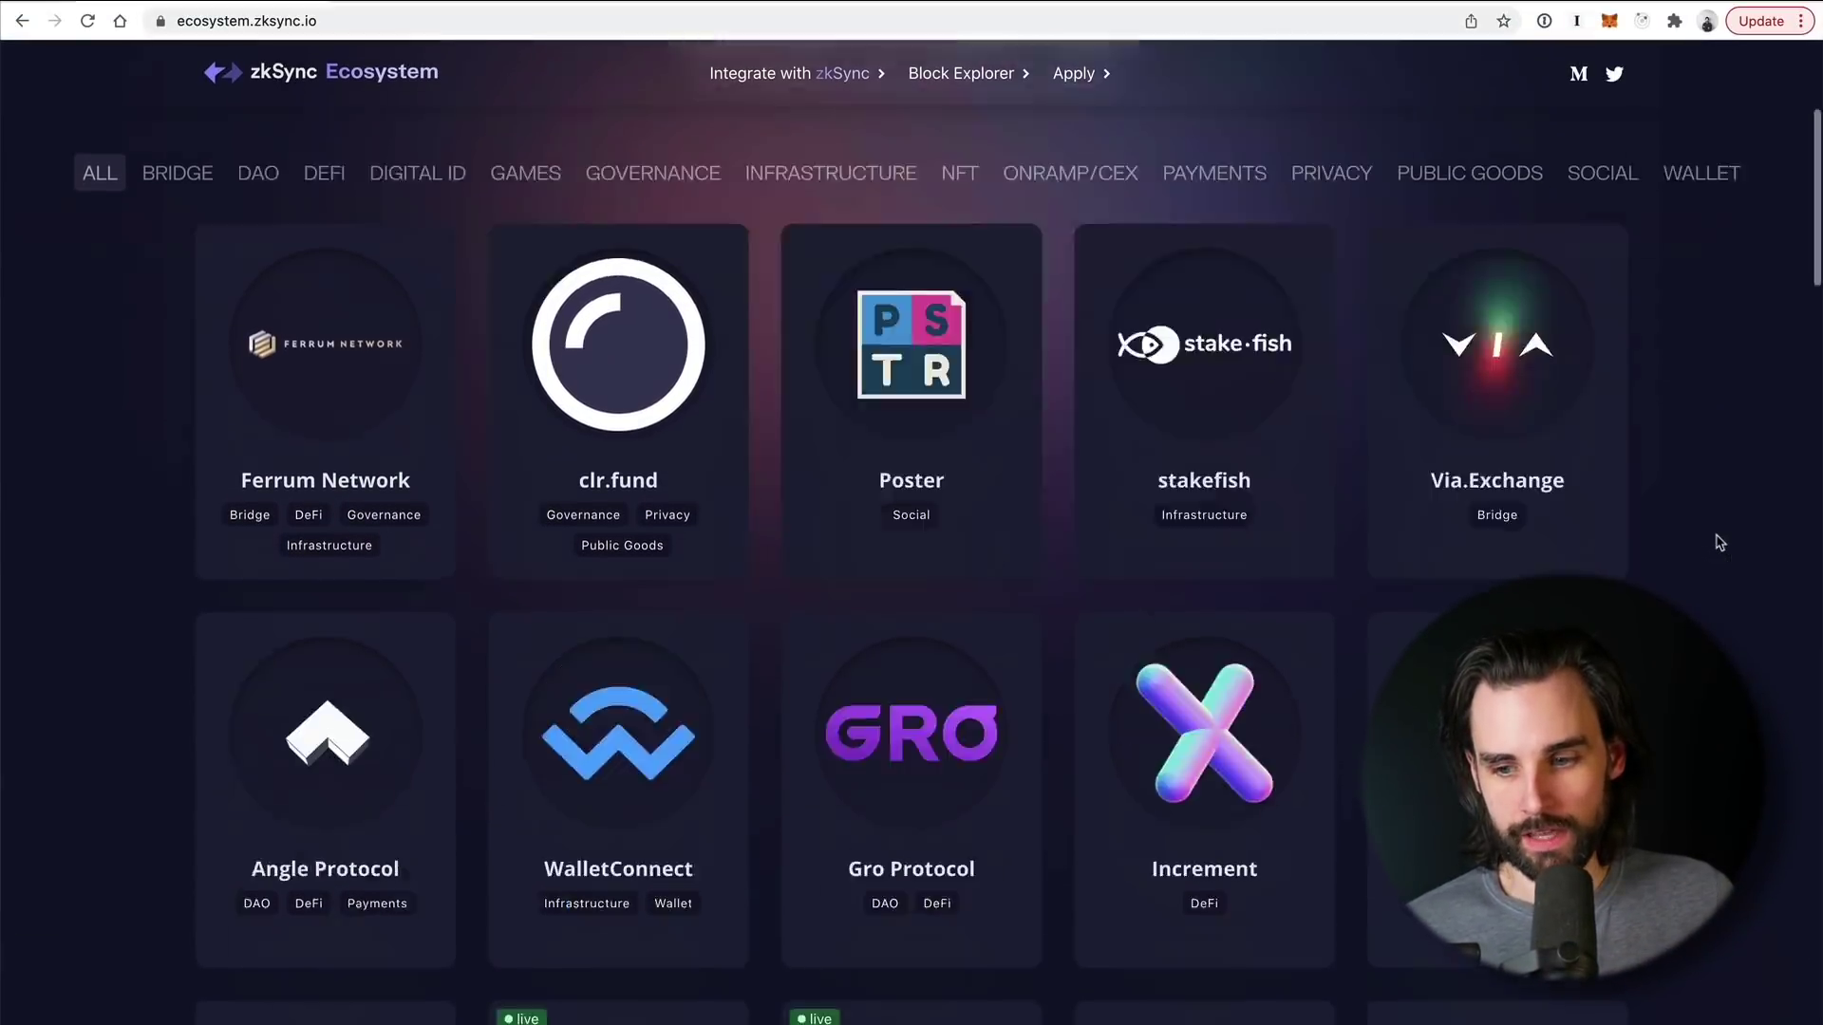
pyautogui.scroll(-12, 1721, 542)
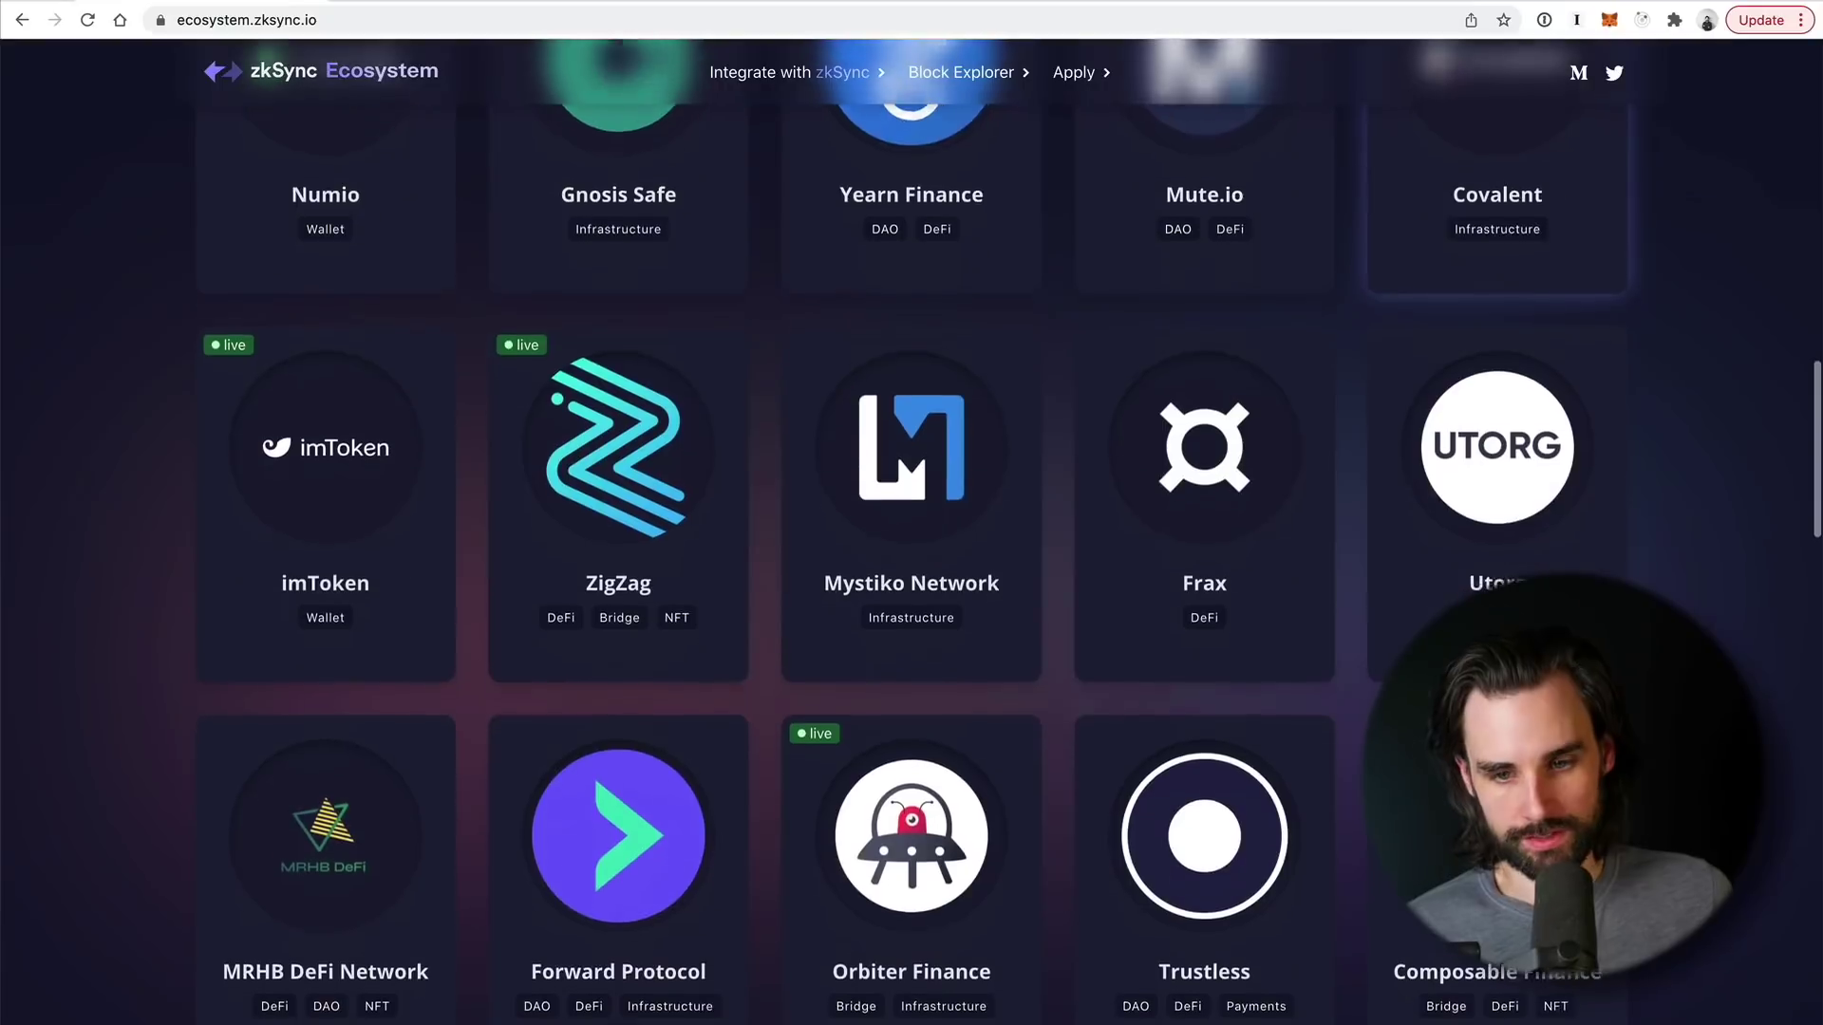
pyautogui.scroll(-1, 918, 530)
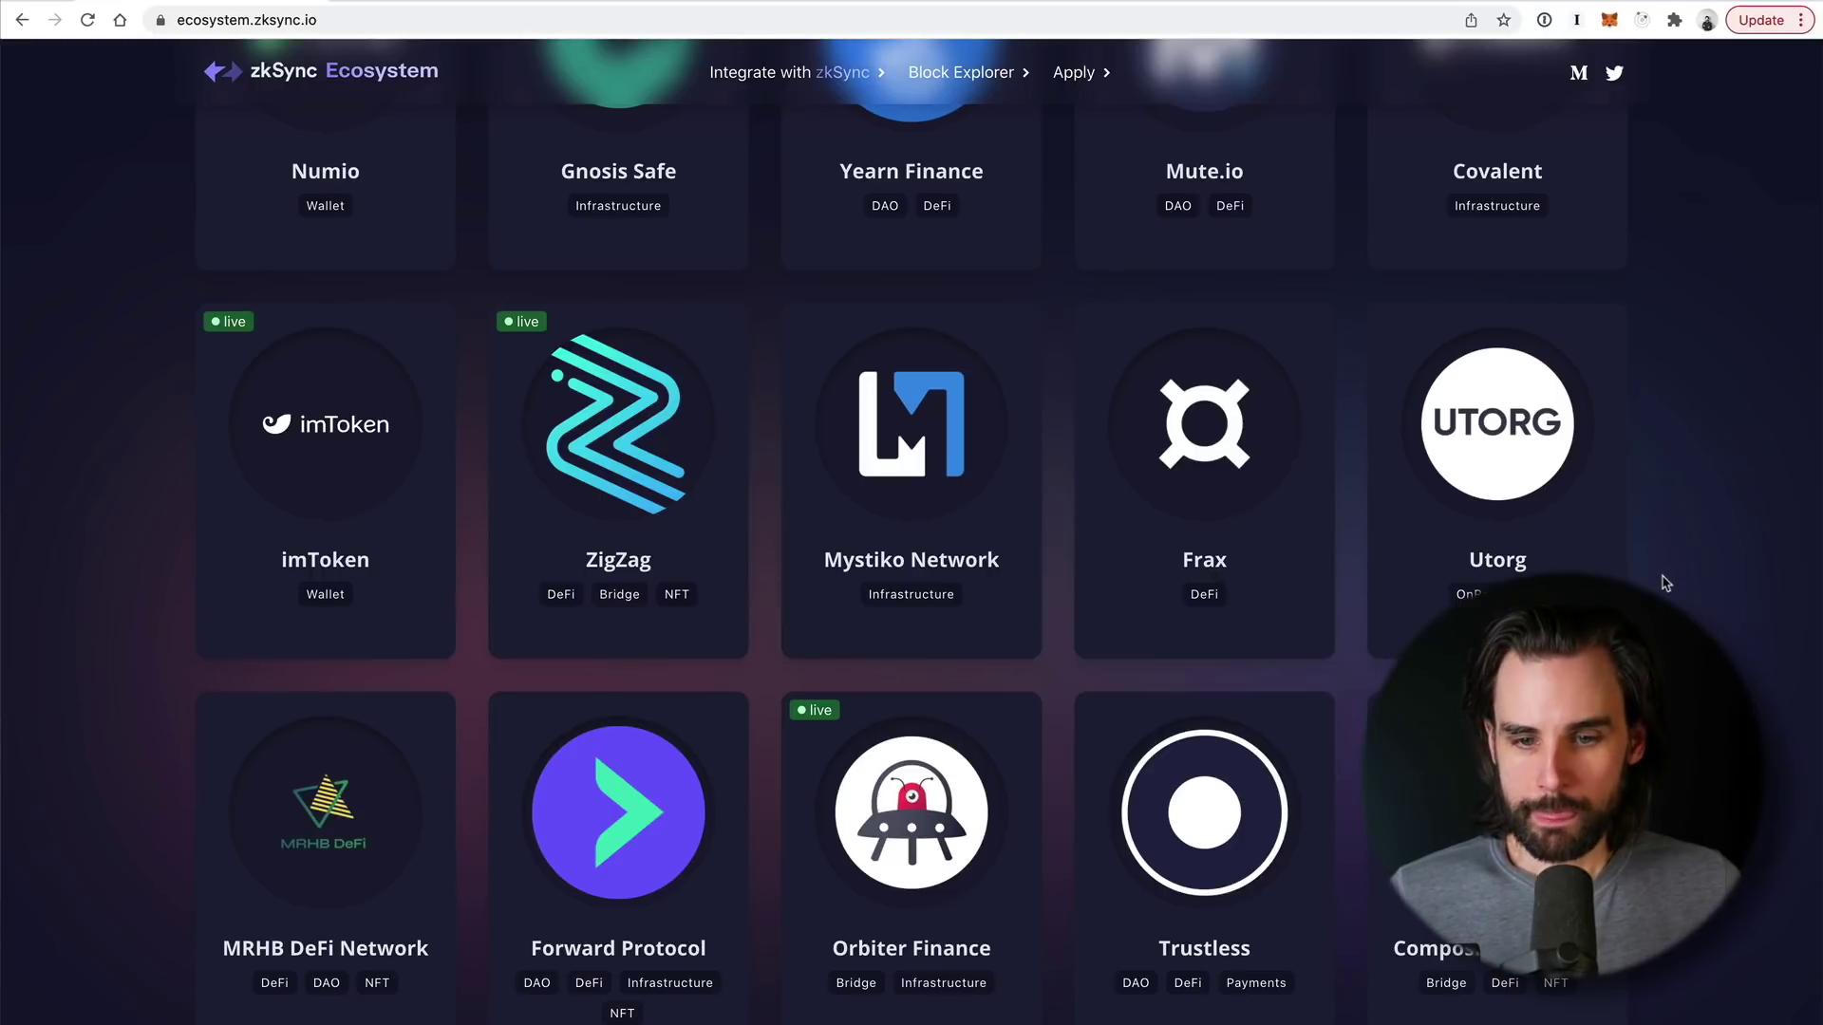
pyautogui.scroll(5, 1671, 581)
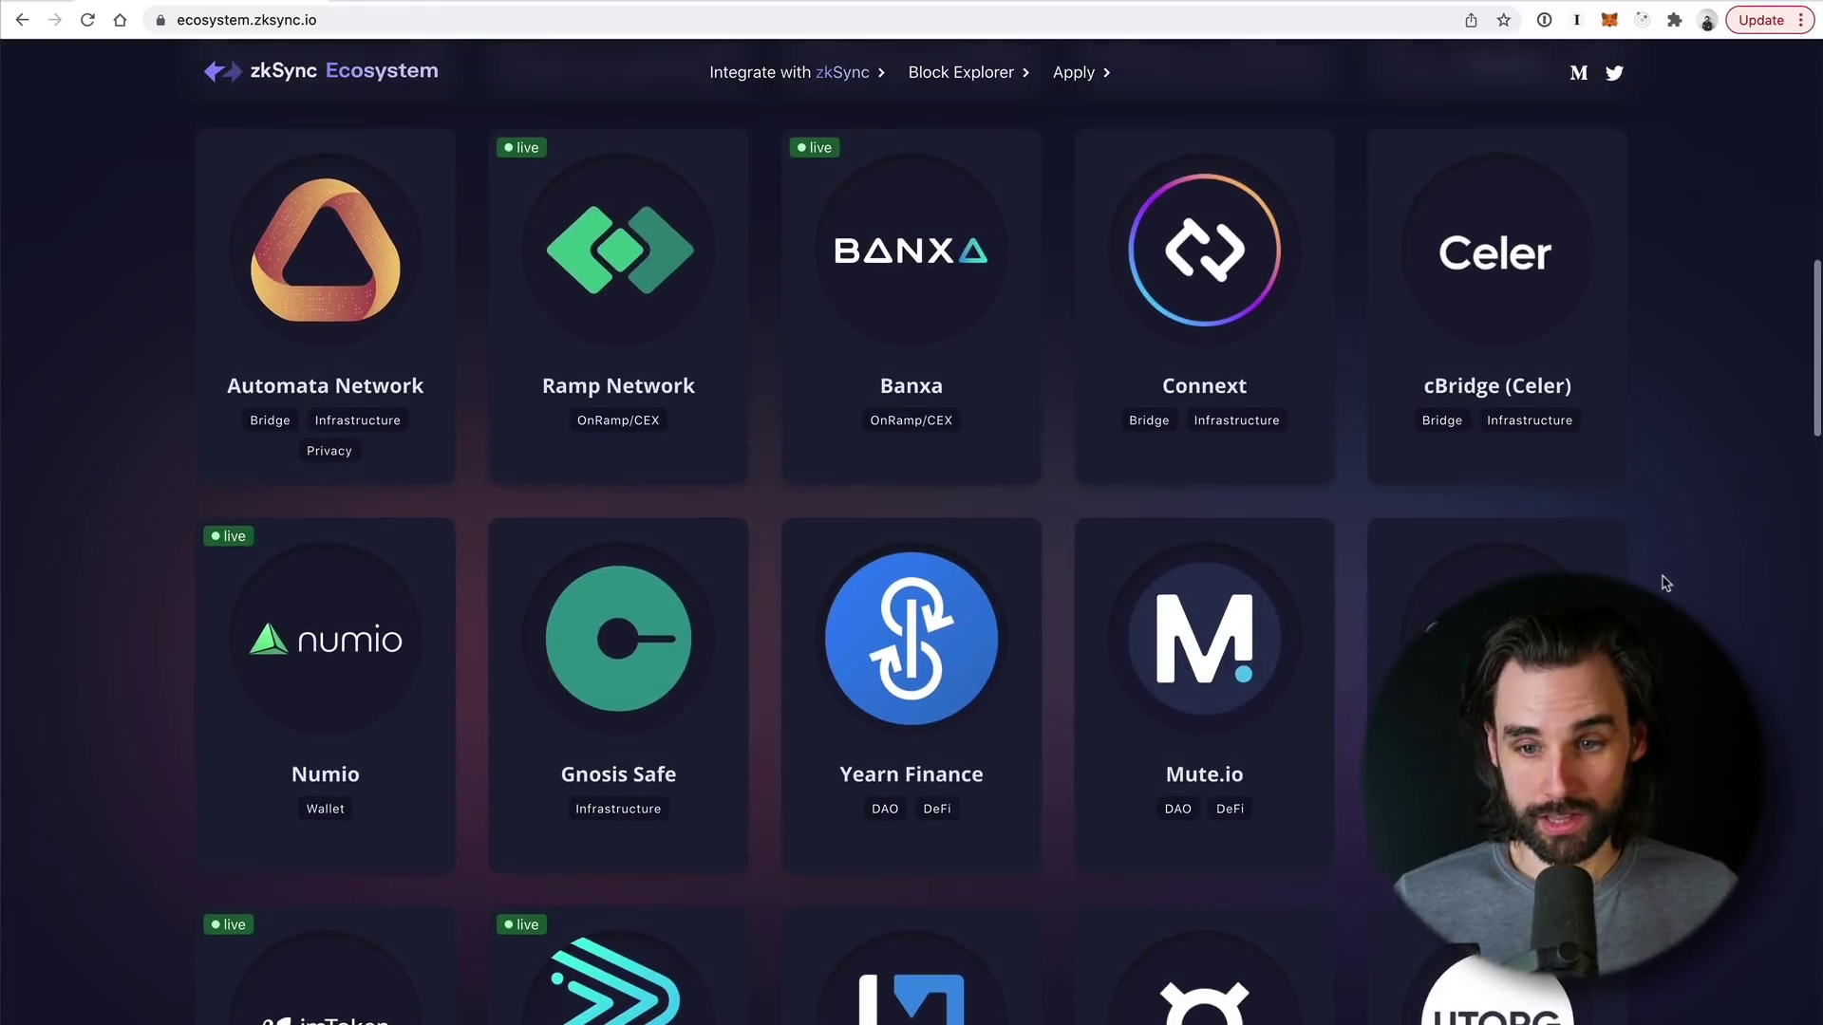
pyautogui.scroll(-10, 1666, 583)
pyautogui.scroll(-6, 1665, 583)
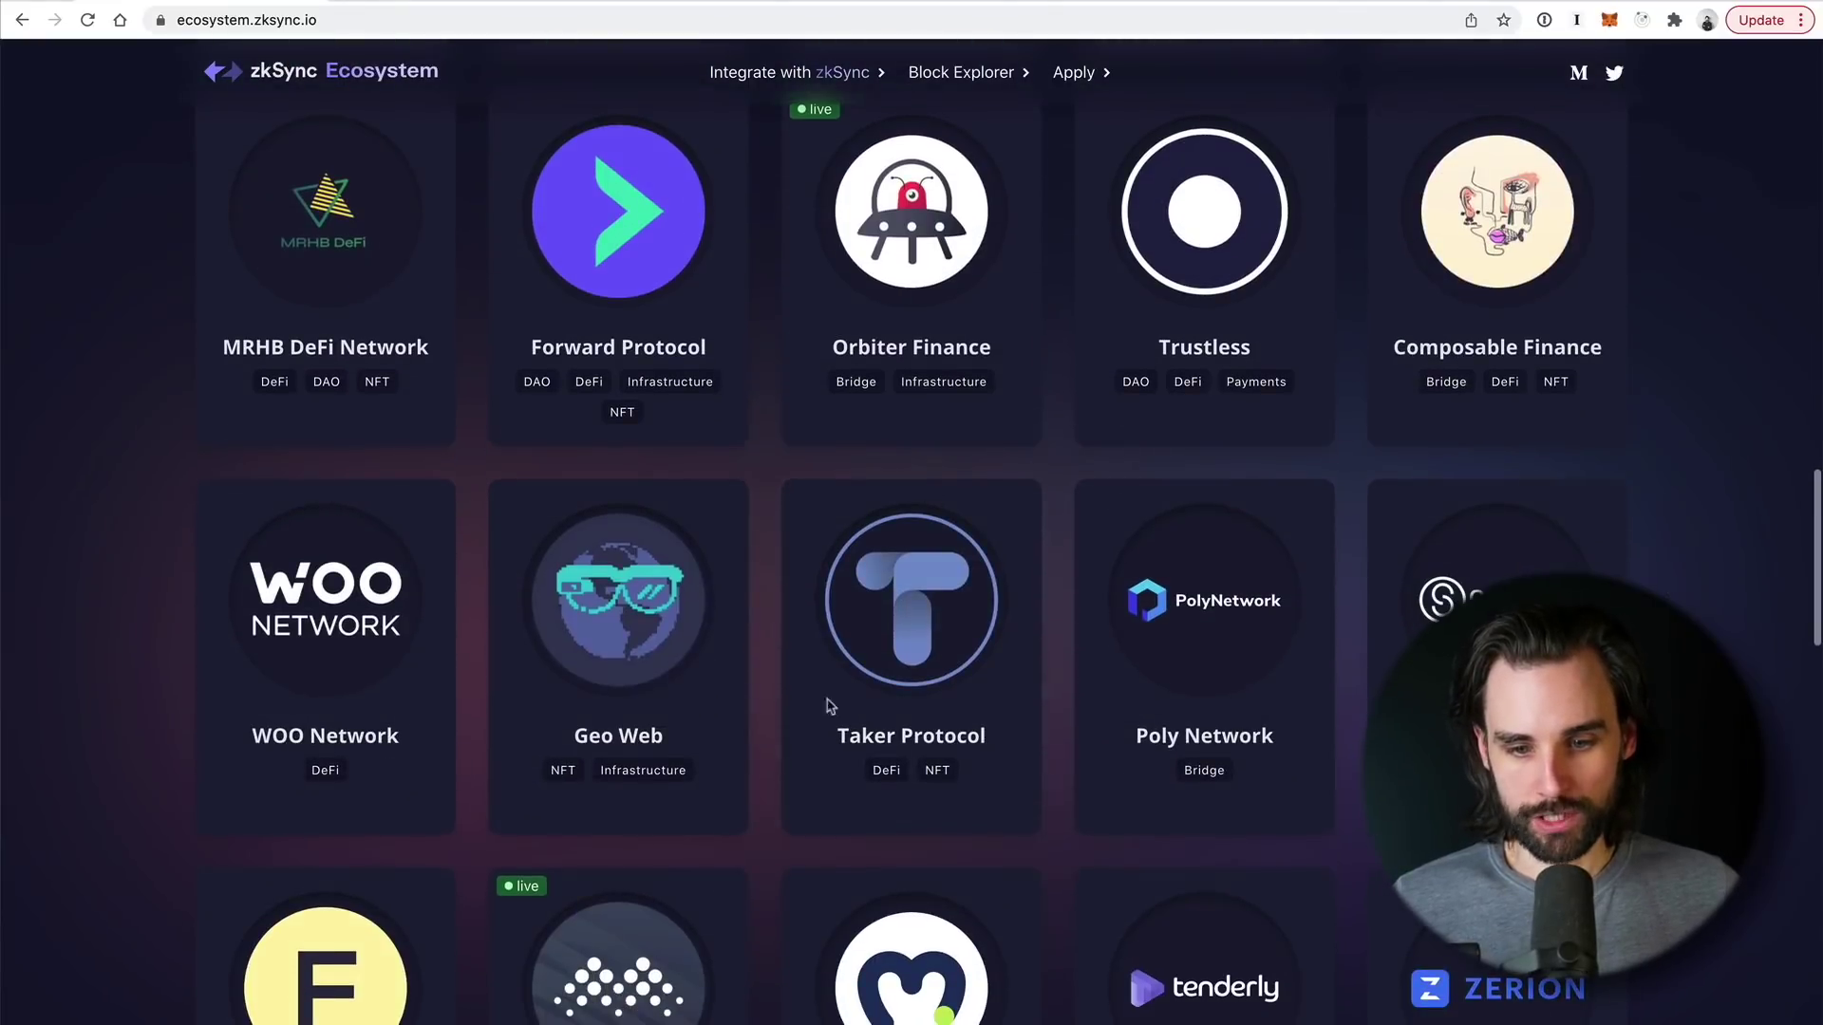
pyautogui.scroll(-13, 1696, 493)
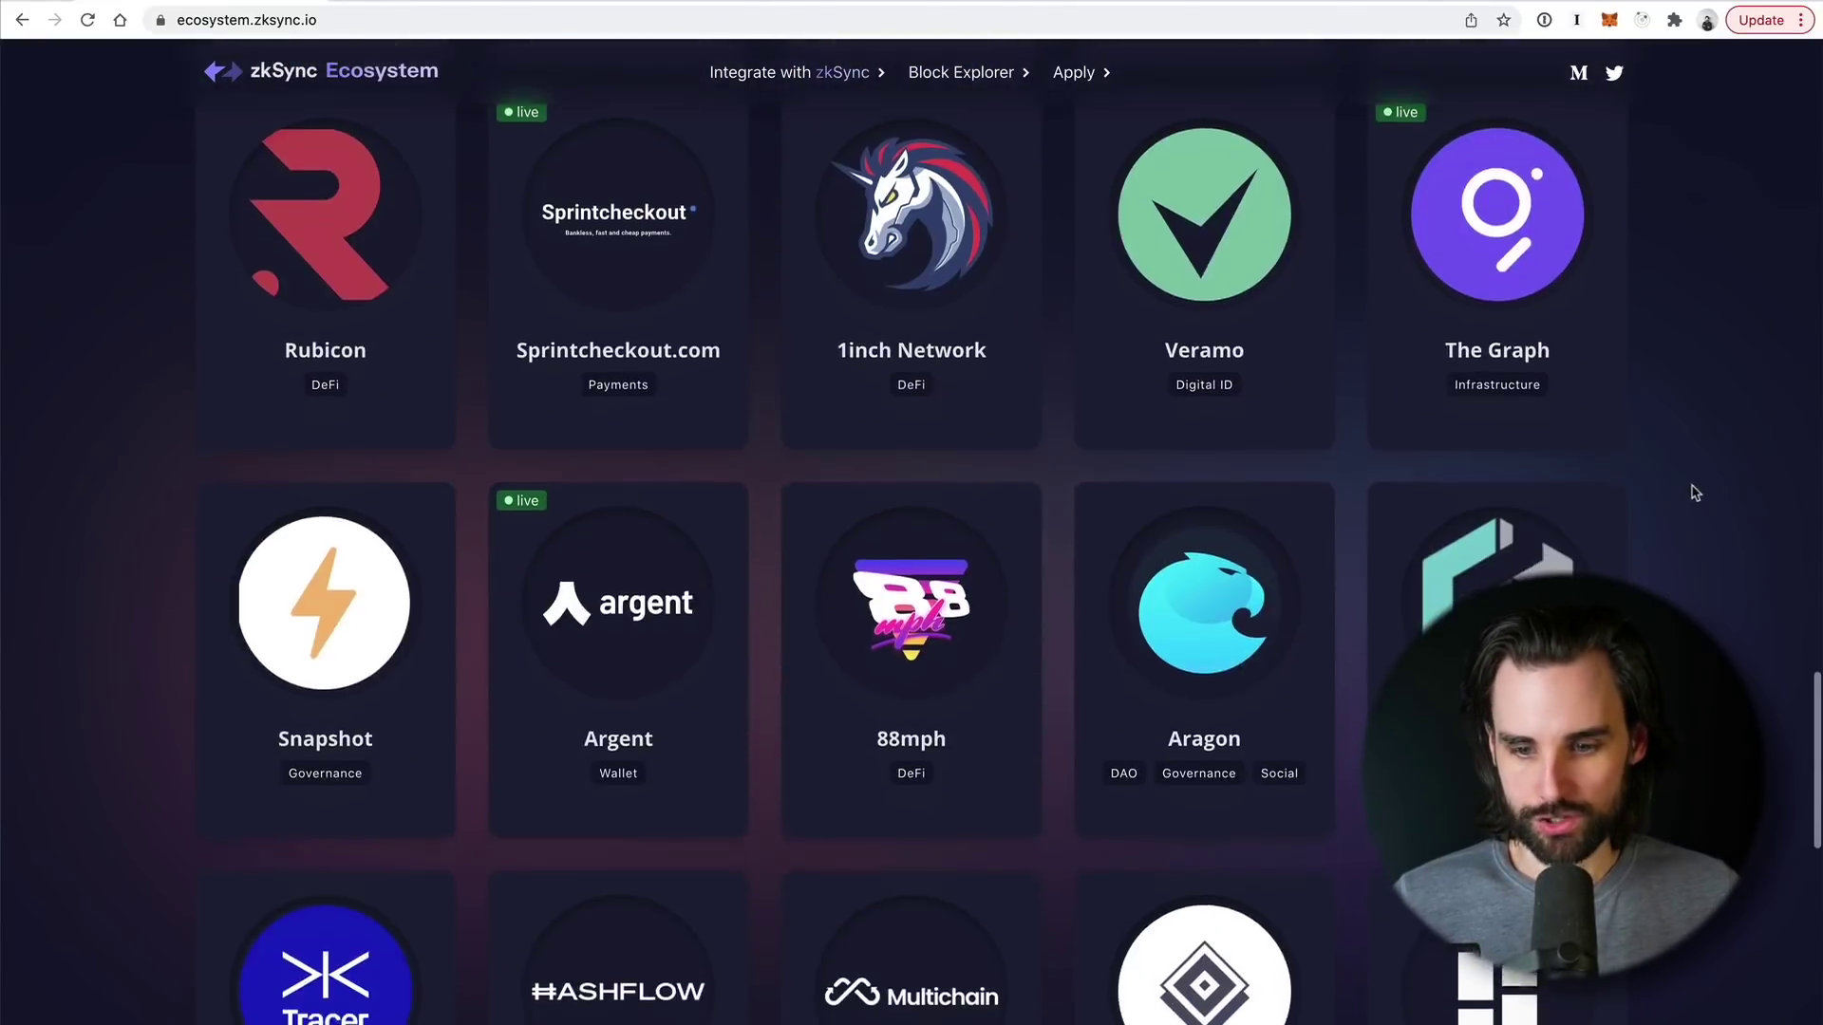
pyautogui.scroll(15, 1695, 493)
pyautogui.scroll(14, 1695, 493)
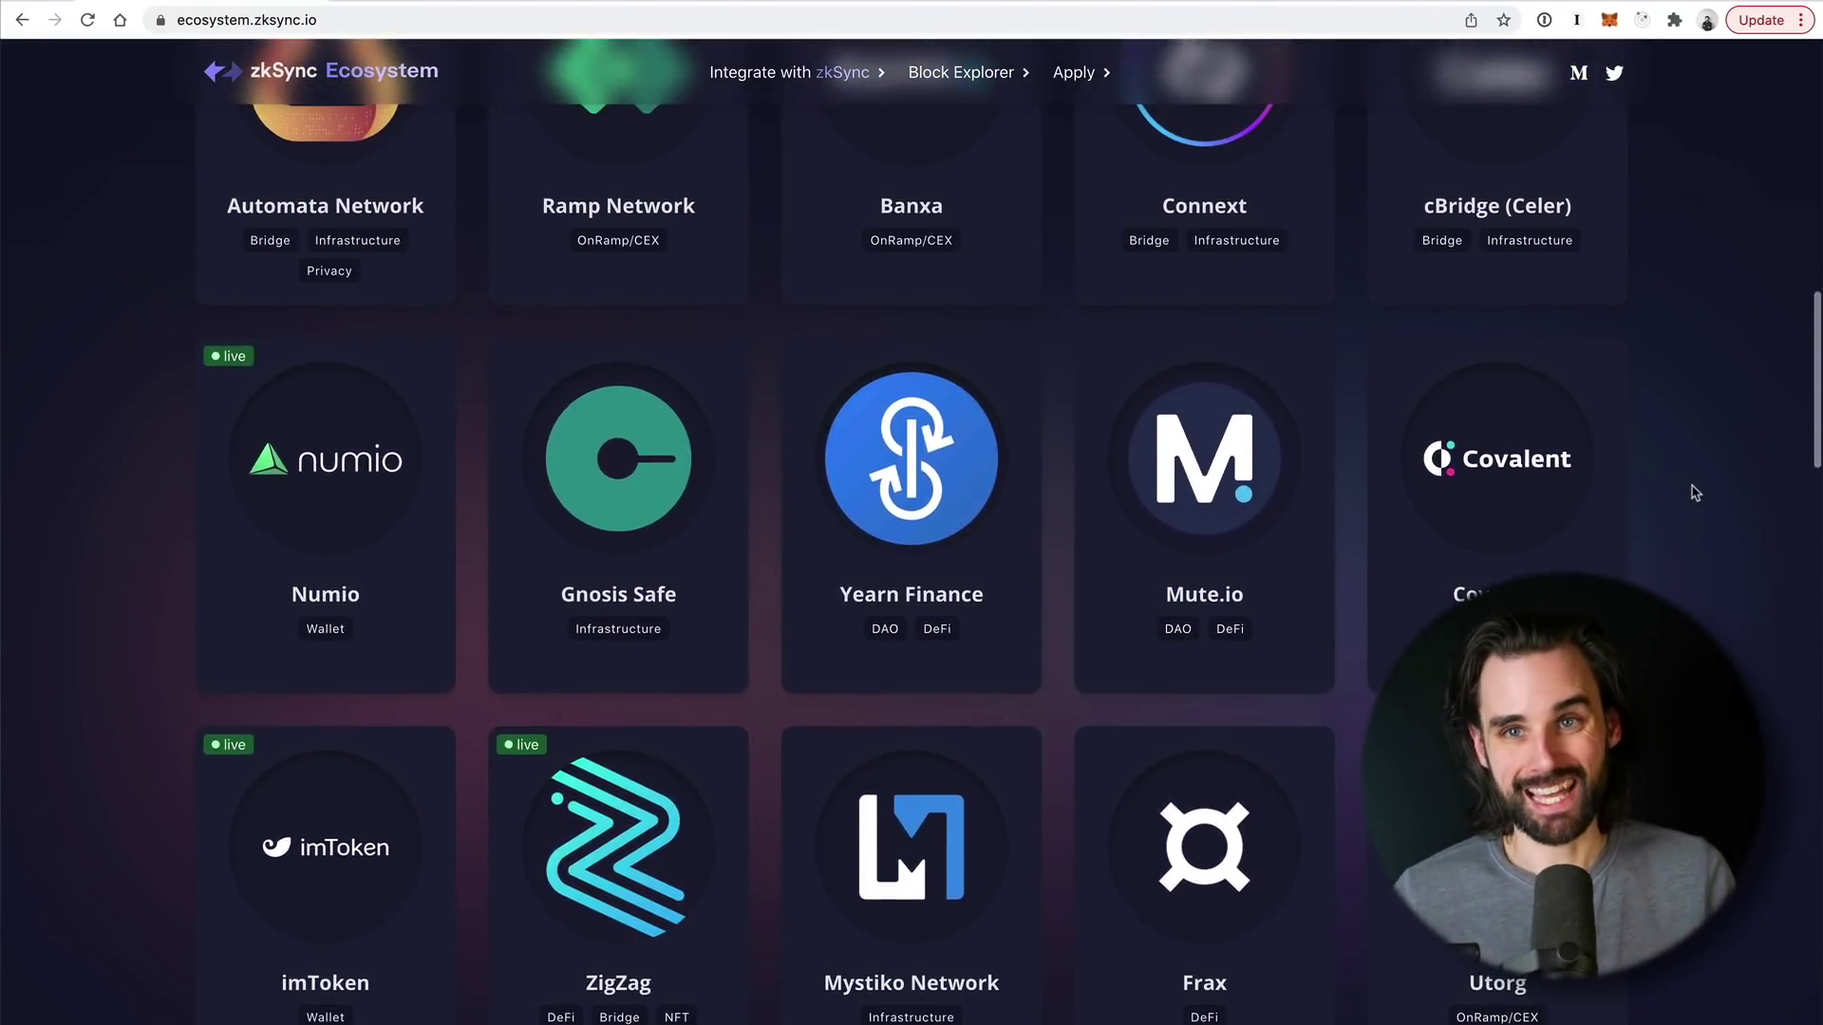
pyautogui.scroll(15, 1695, 493)
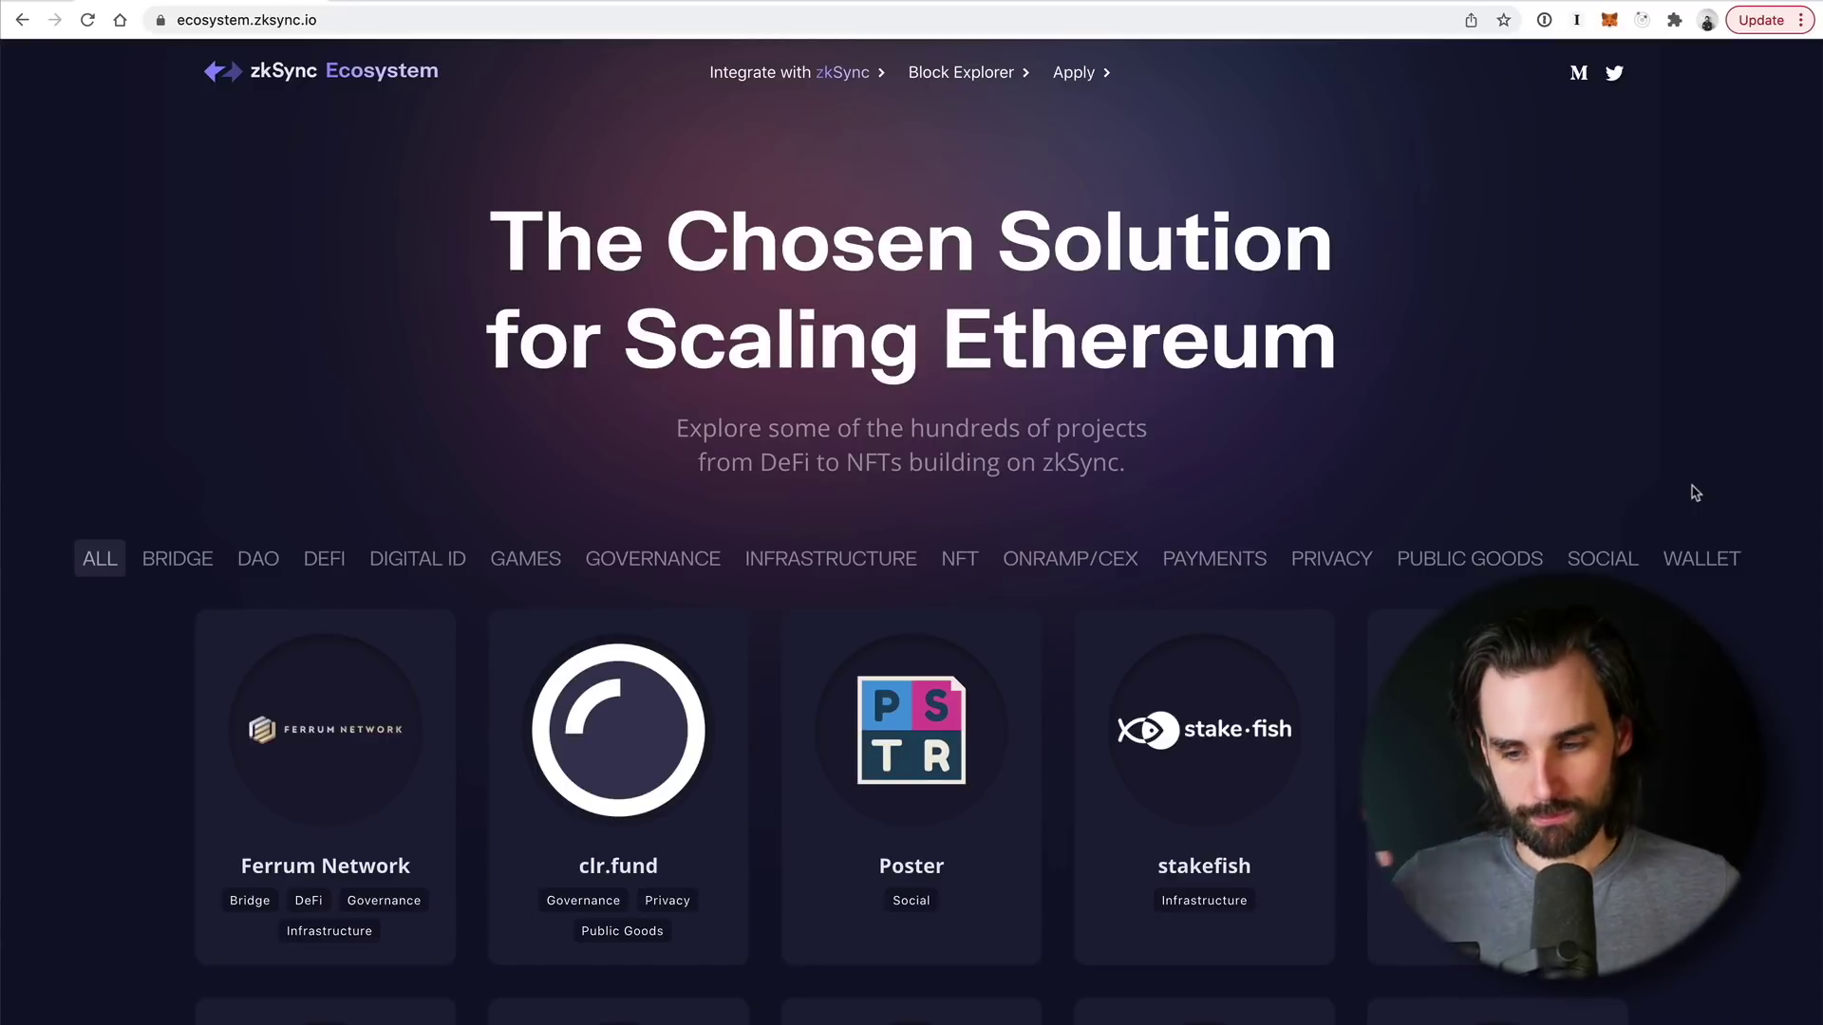
pyautogui.press('super+f')
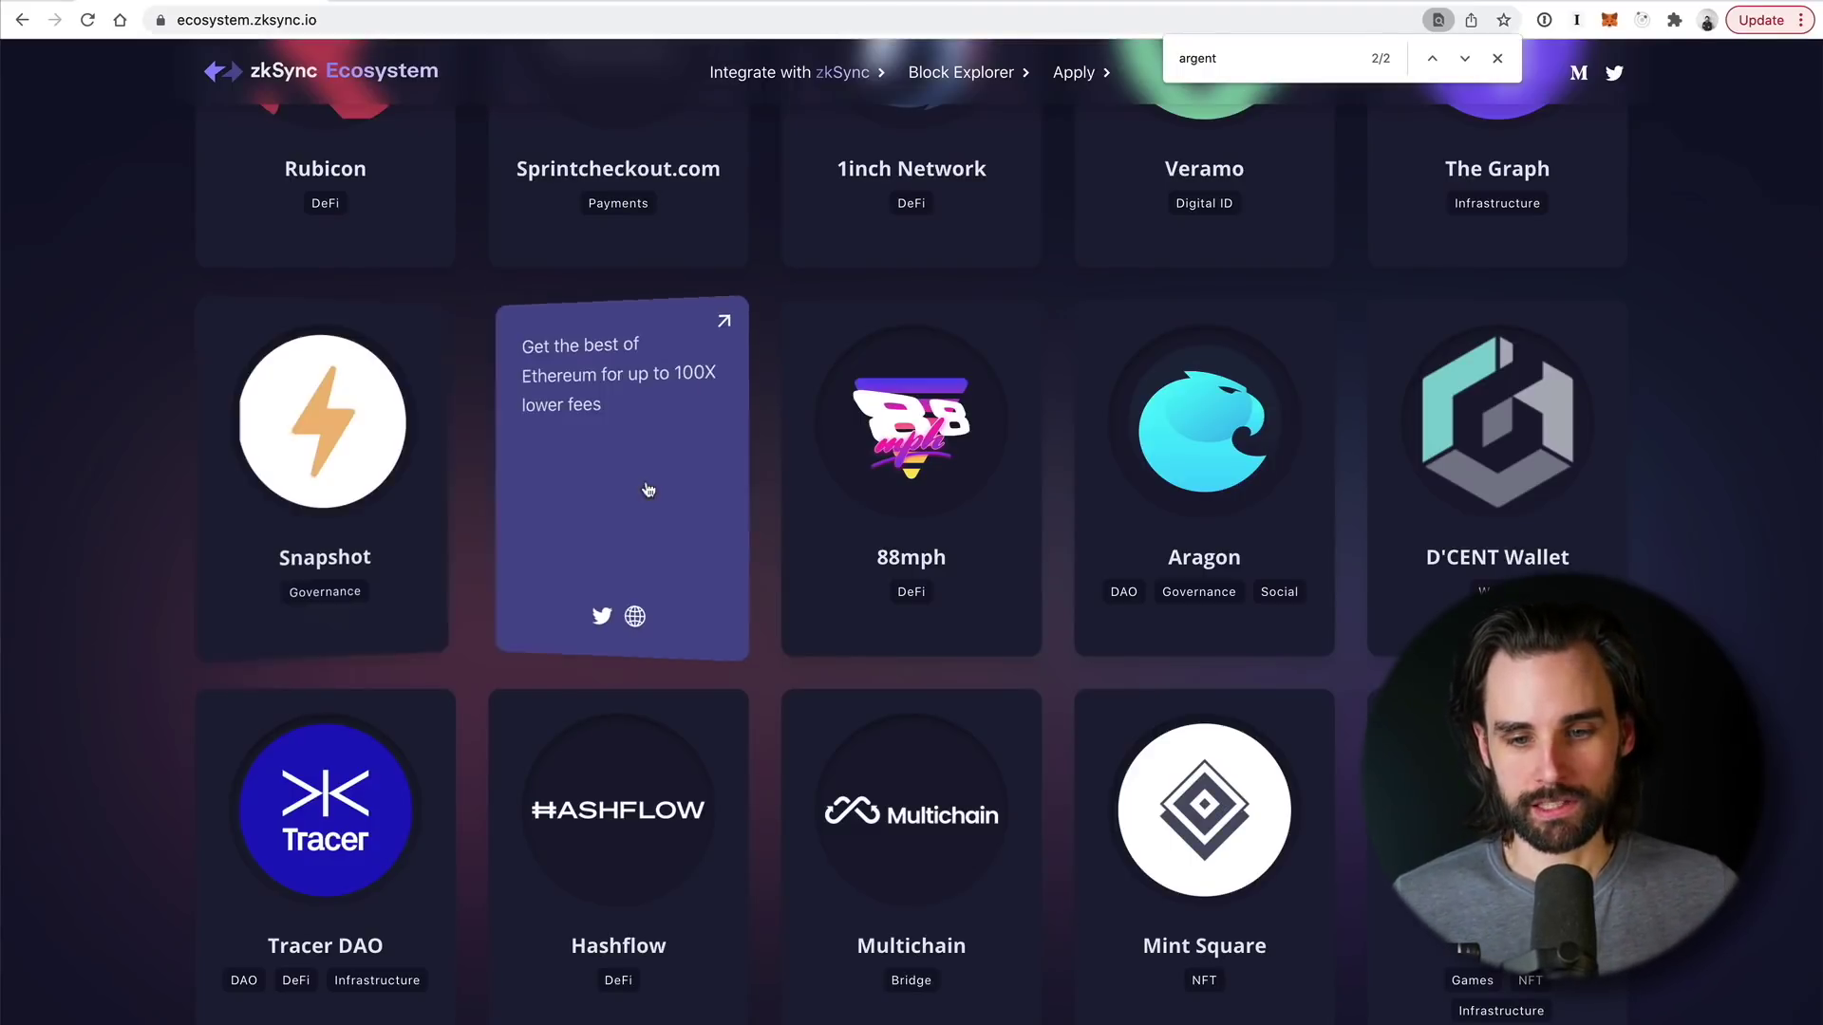
pyautogui.click(635, 401)
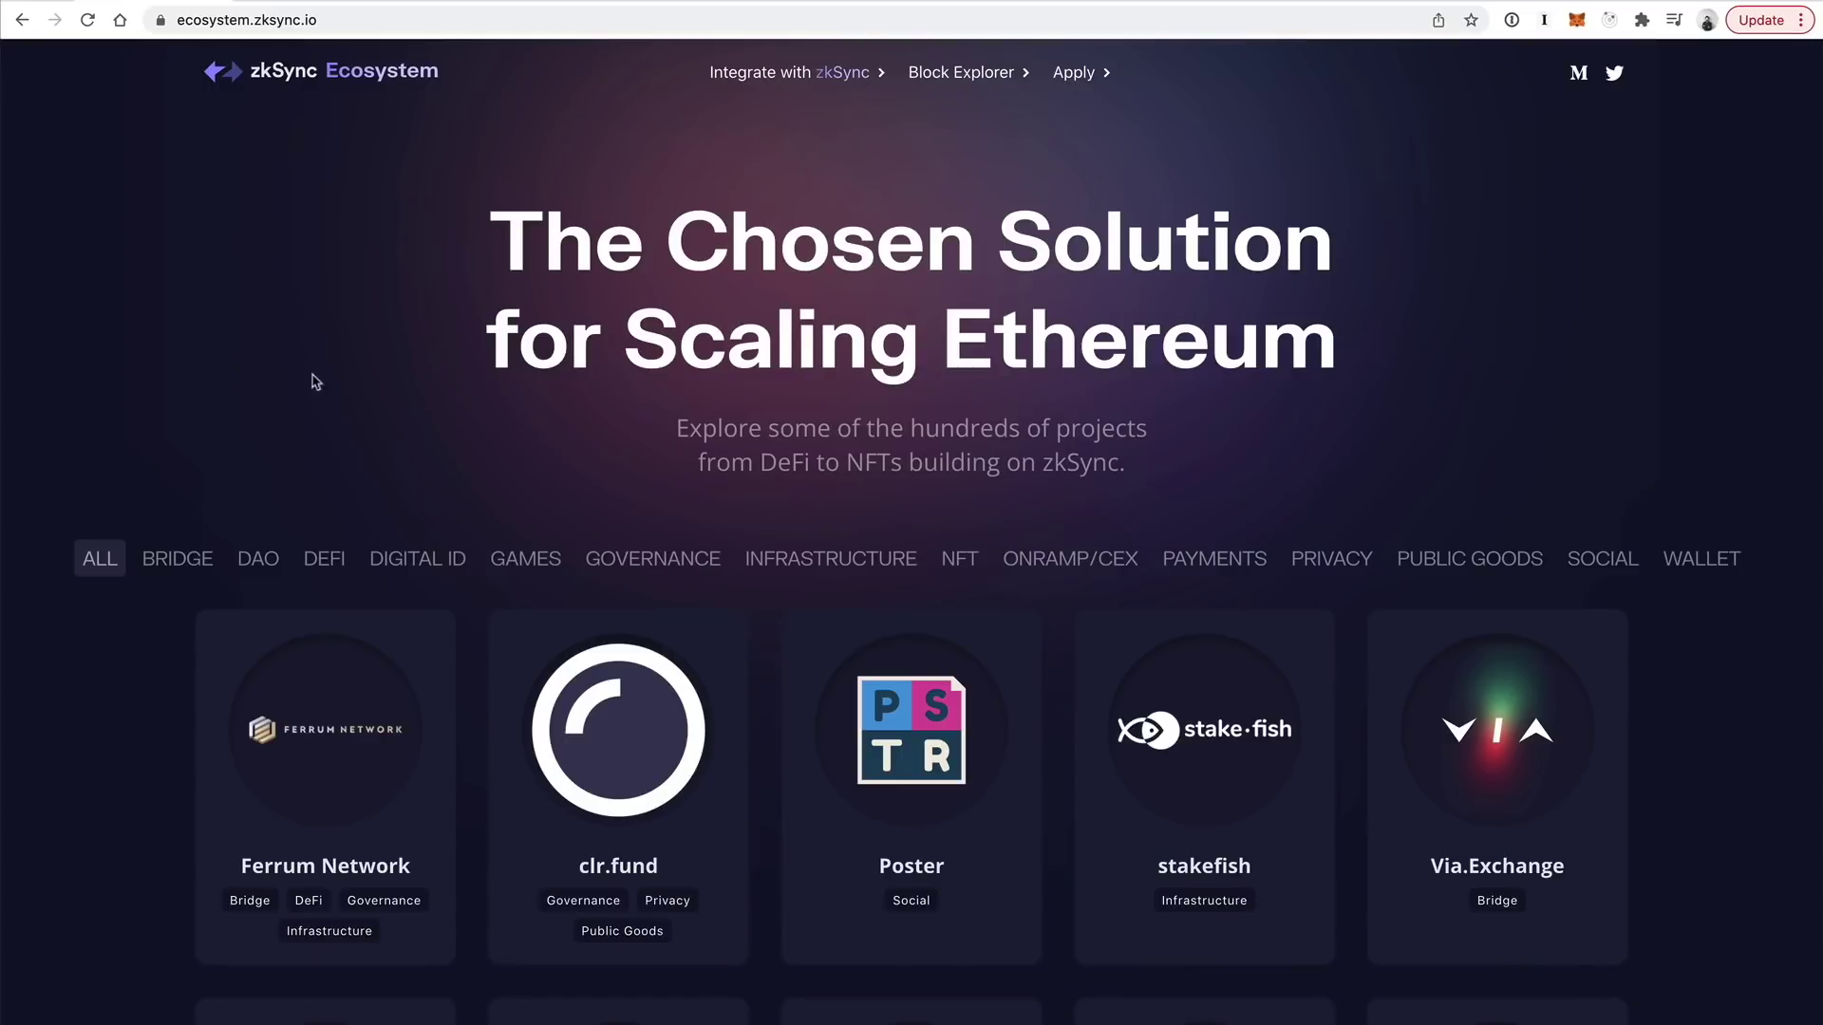
# Find the ZigZag card and flip it to show its zk-rollup orderbook DEX description
pyautogui.scroll(-15, 102, 755)
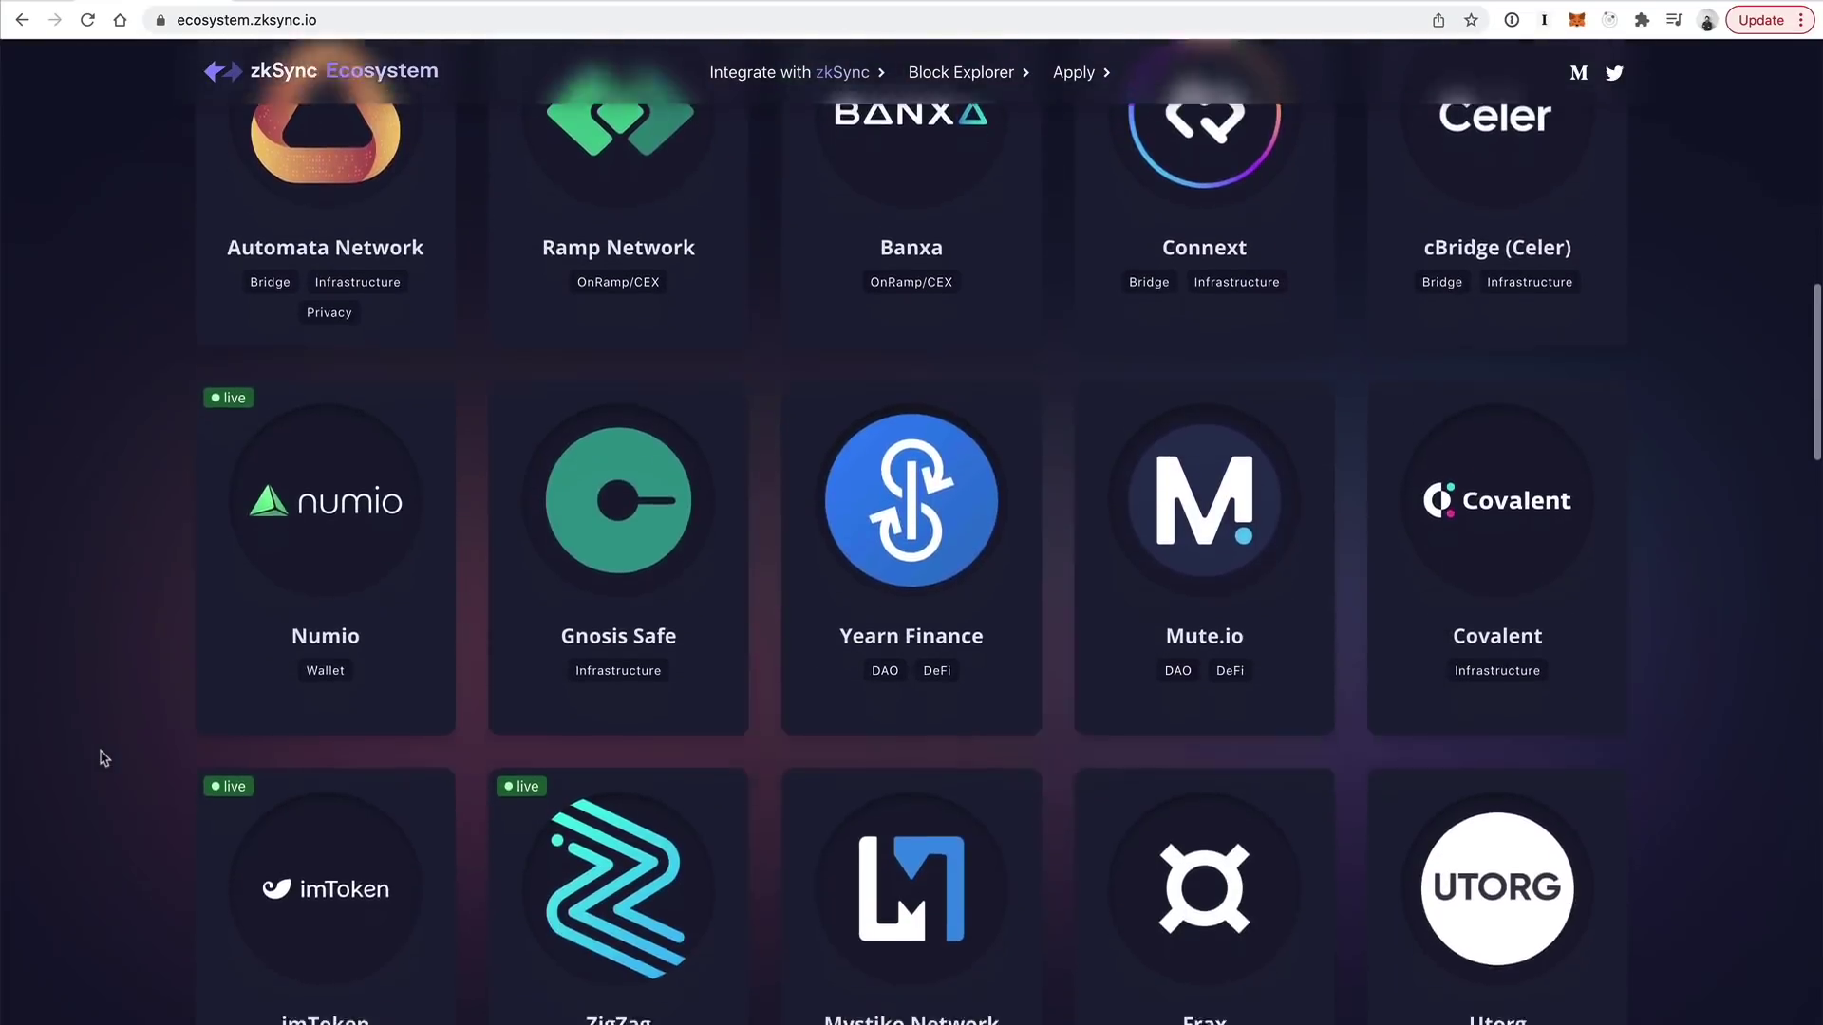
pyautogui.scroll(-12, 104, 756)
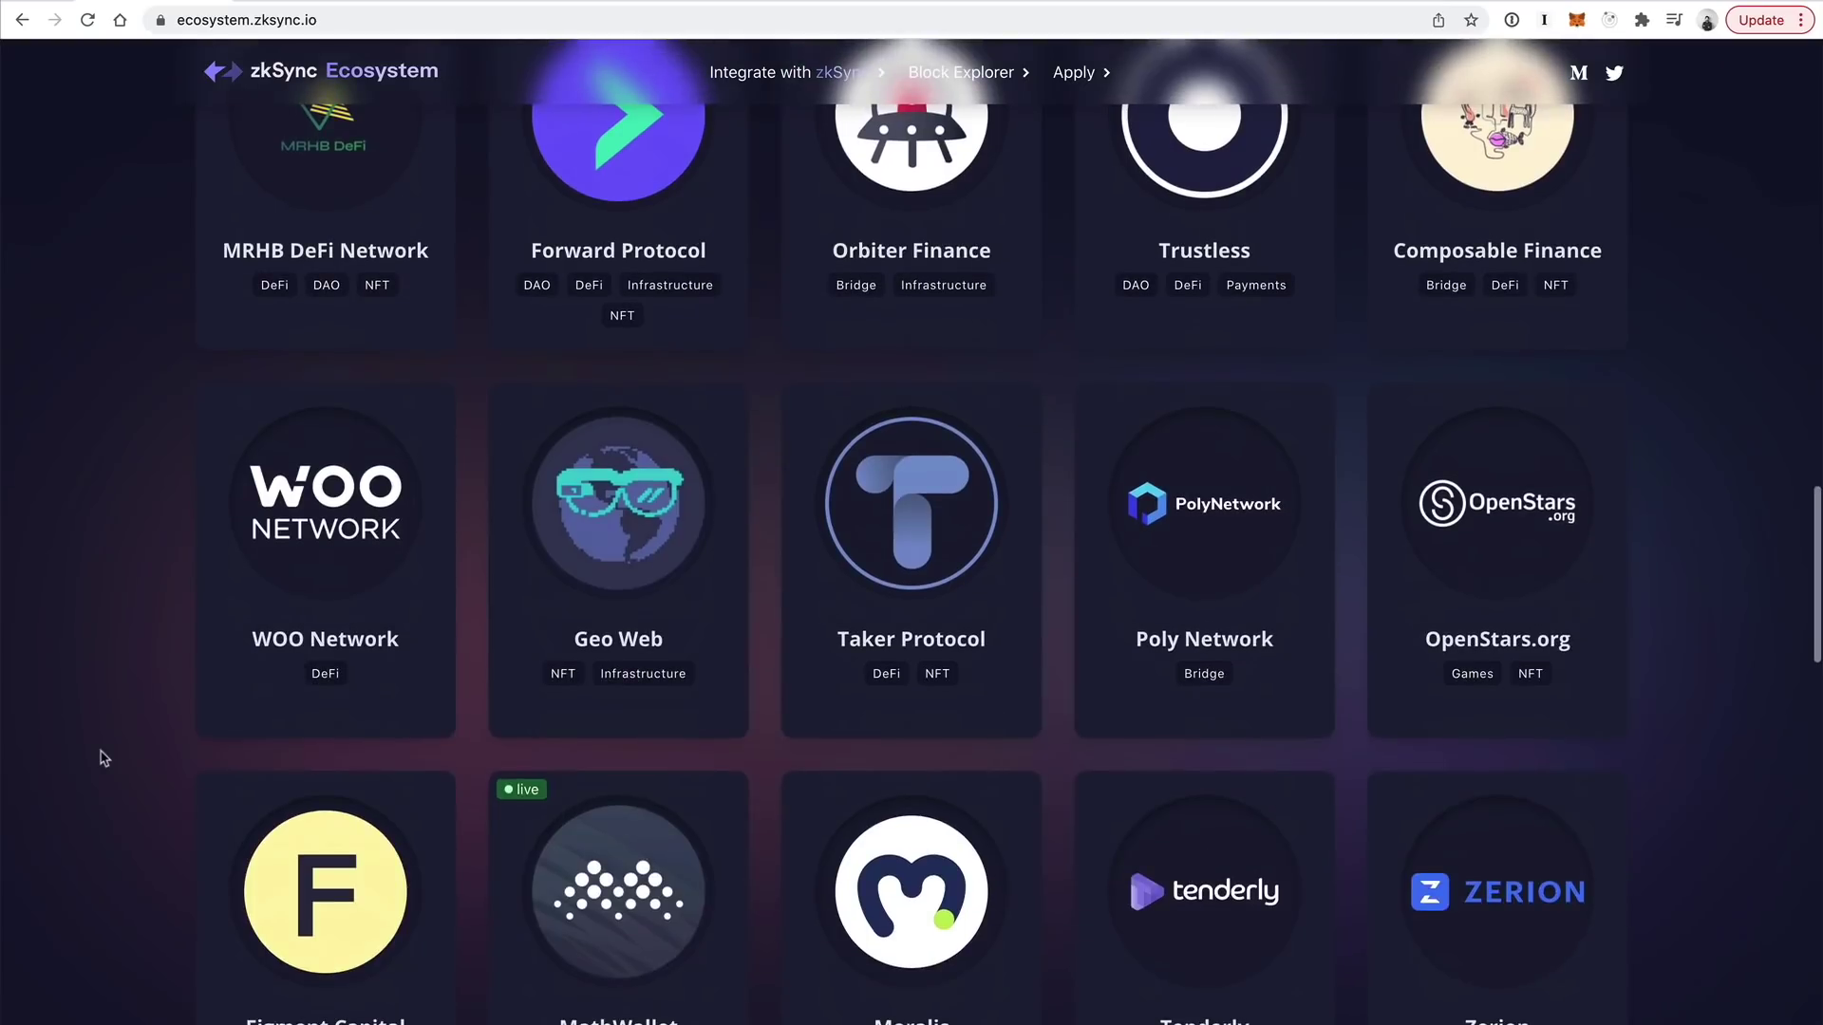
pyautogui.scroll(4, 105, 756)
pyautogui.scroll(-10, 104, 757)
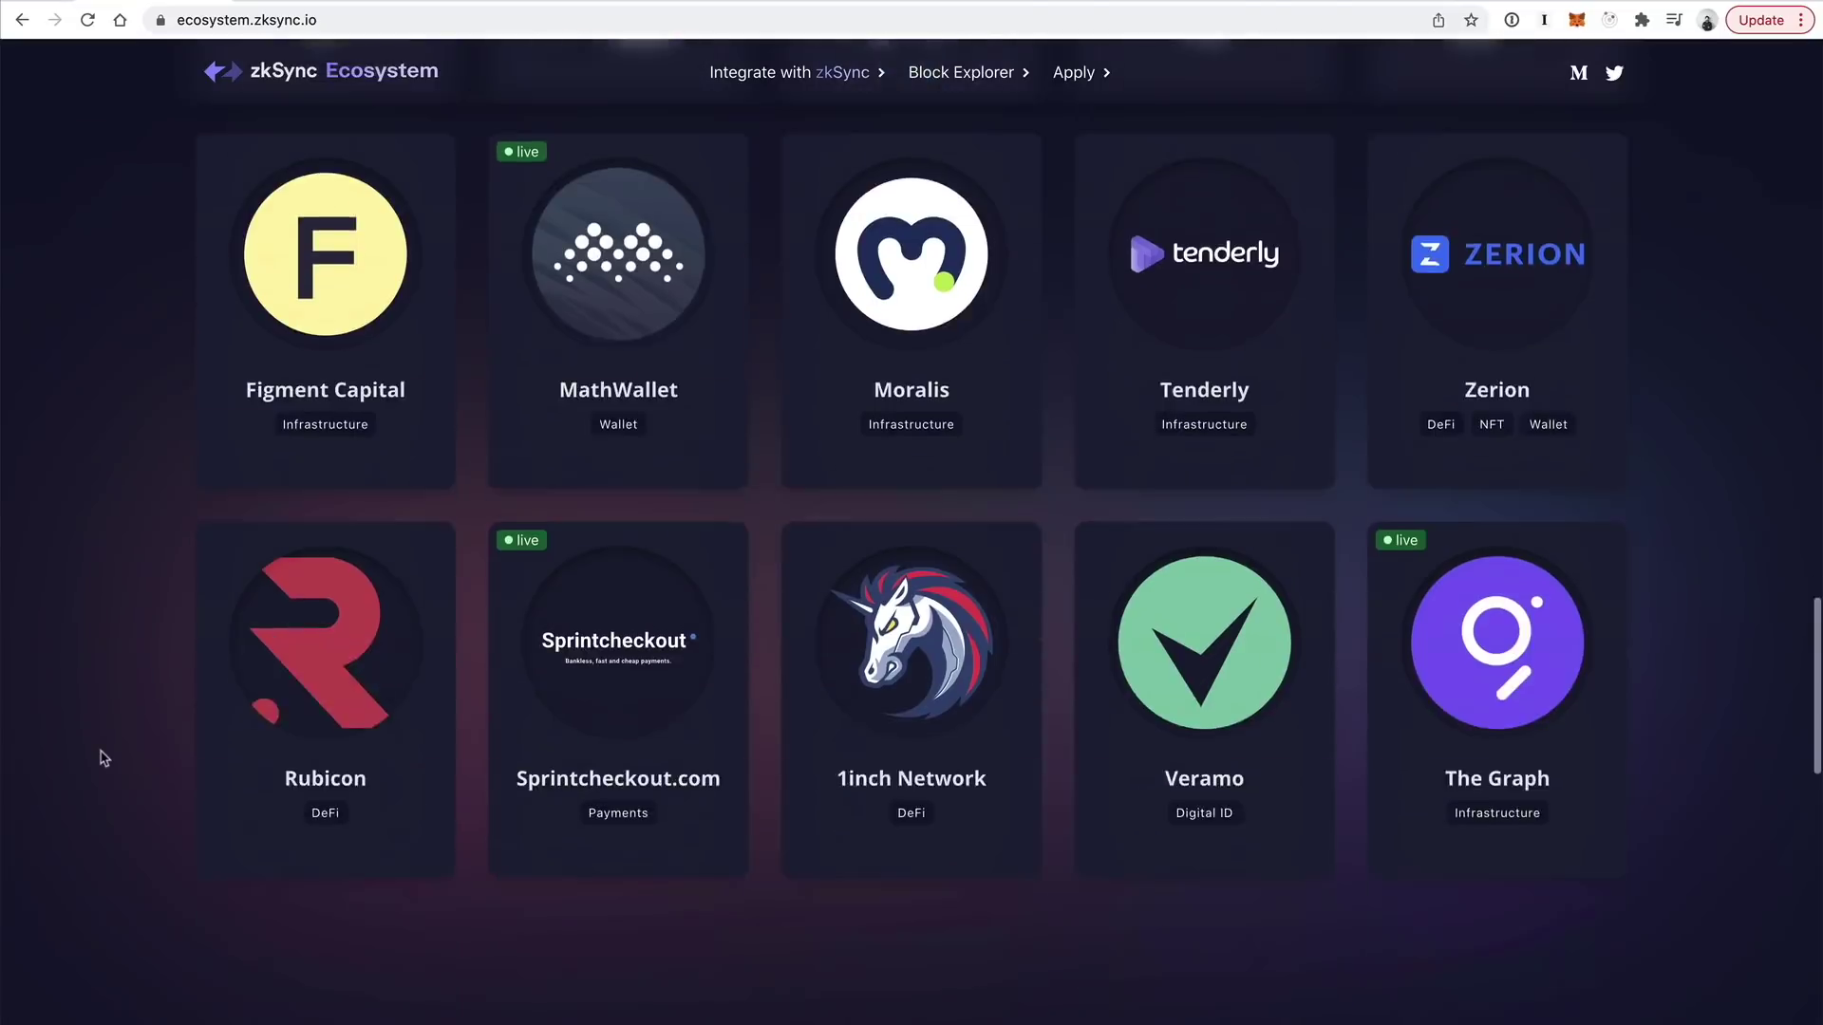
pyautogui.scroll(-8, 105, 757)
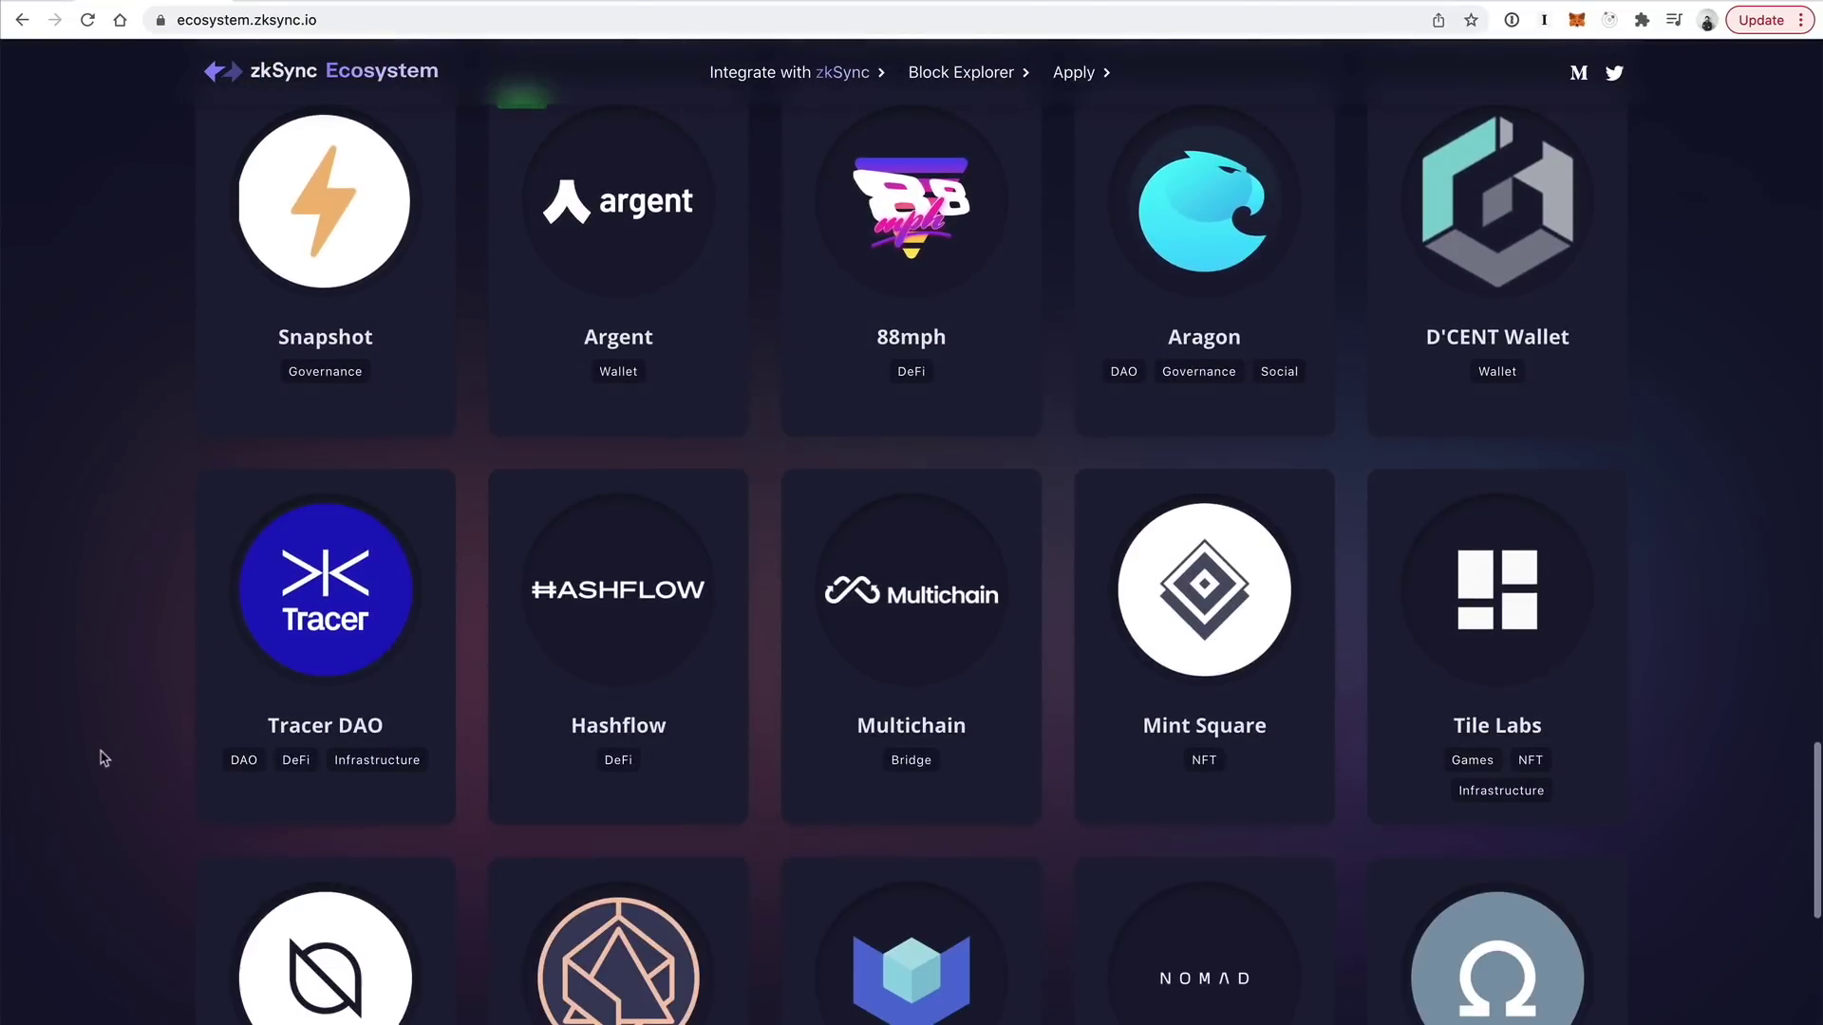
pyautogui.scroll(20, 105, 757)
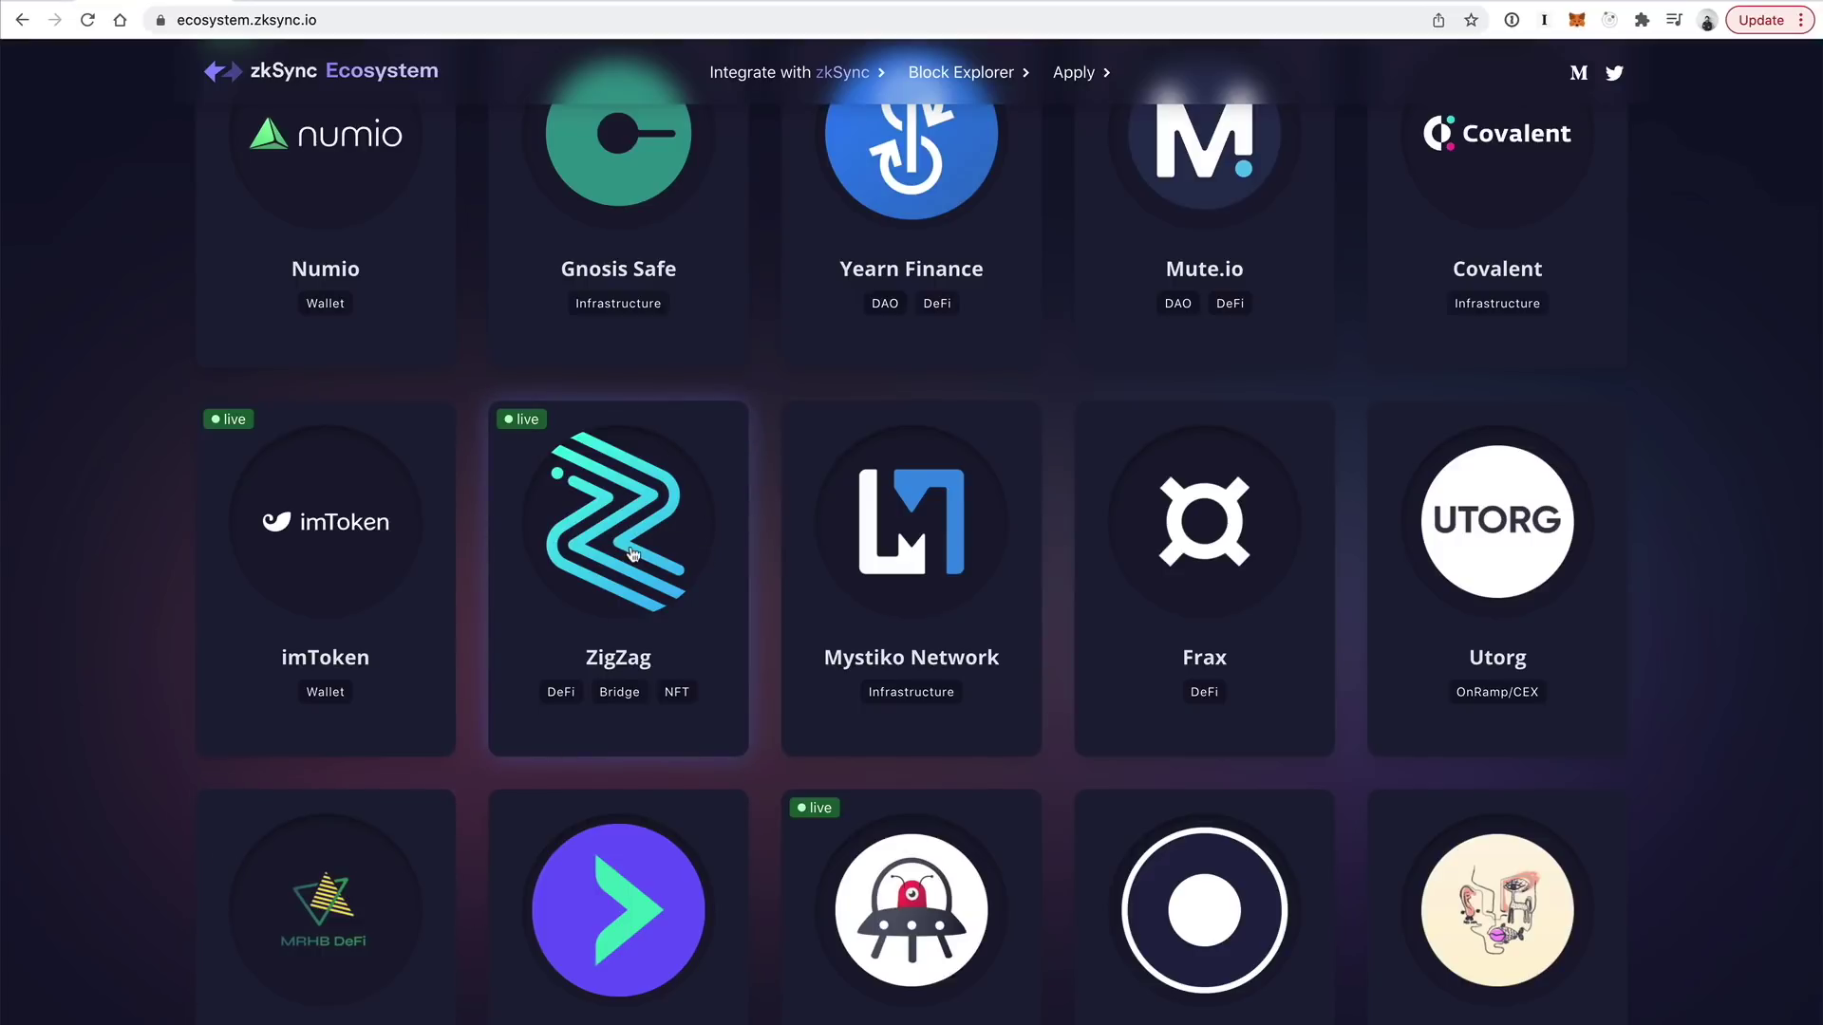
pyautogui.scroll(2, 633, 554)
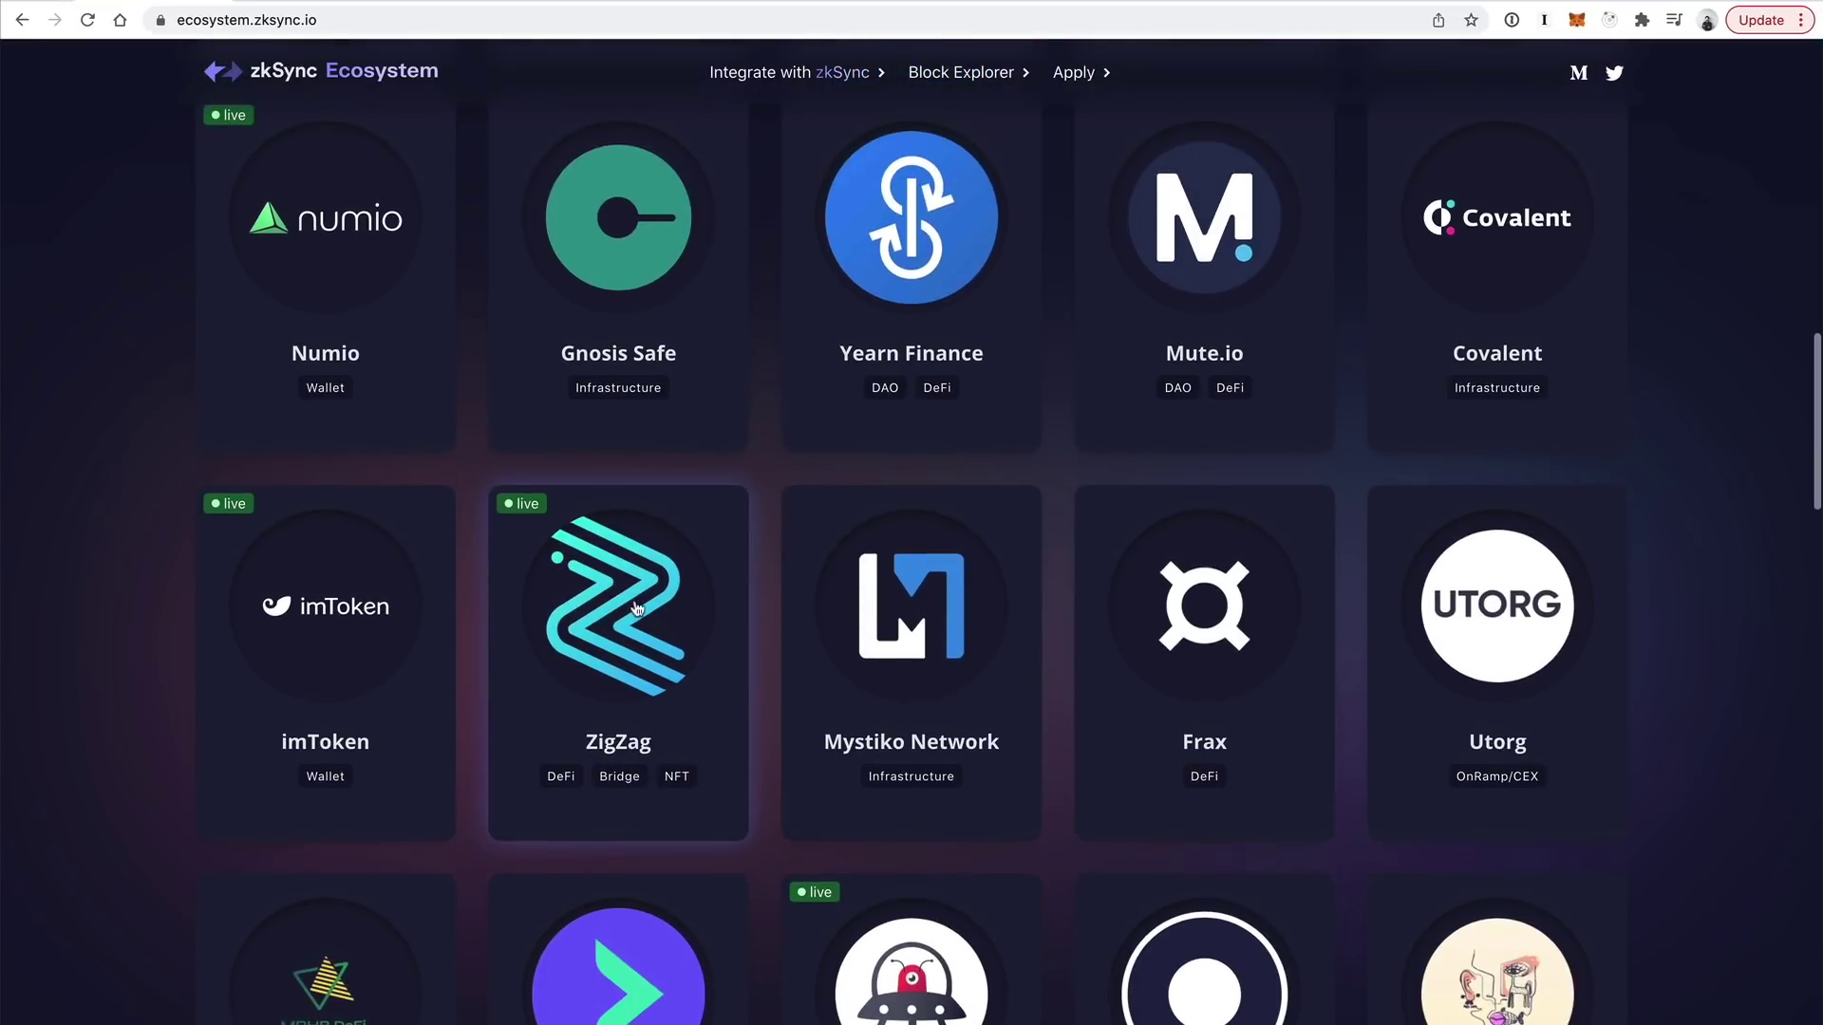
pyautogui.scroll(-1, 702, 676)
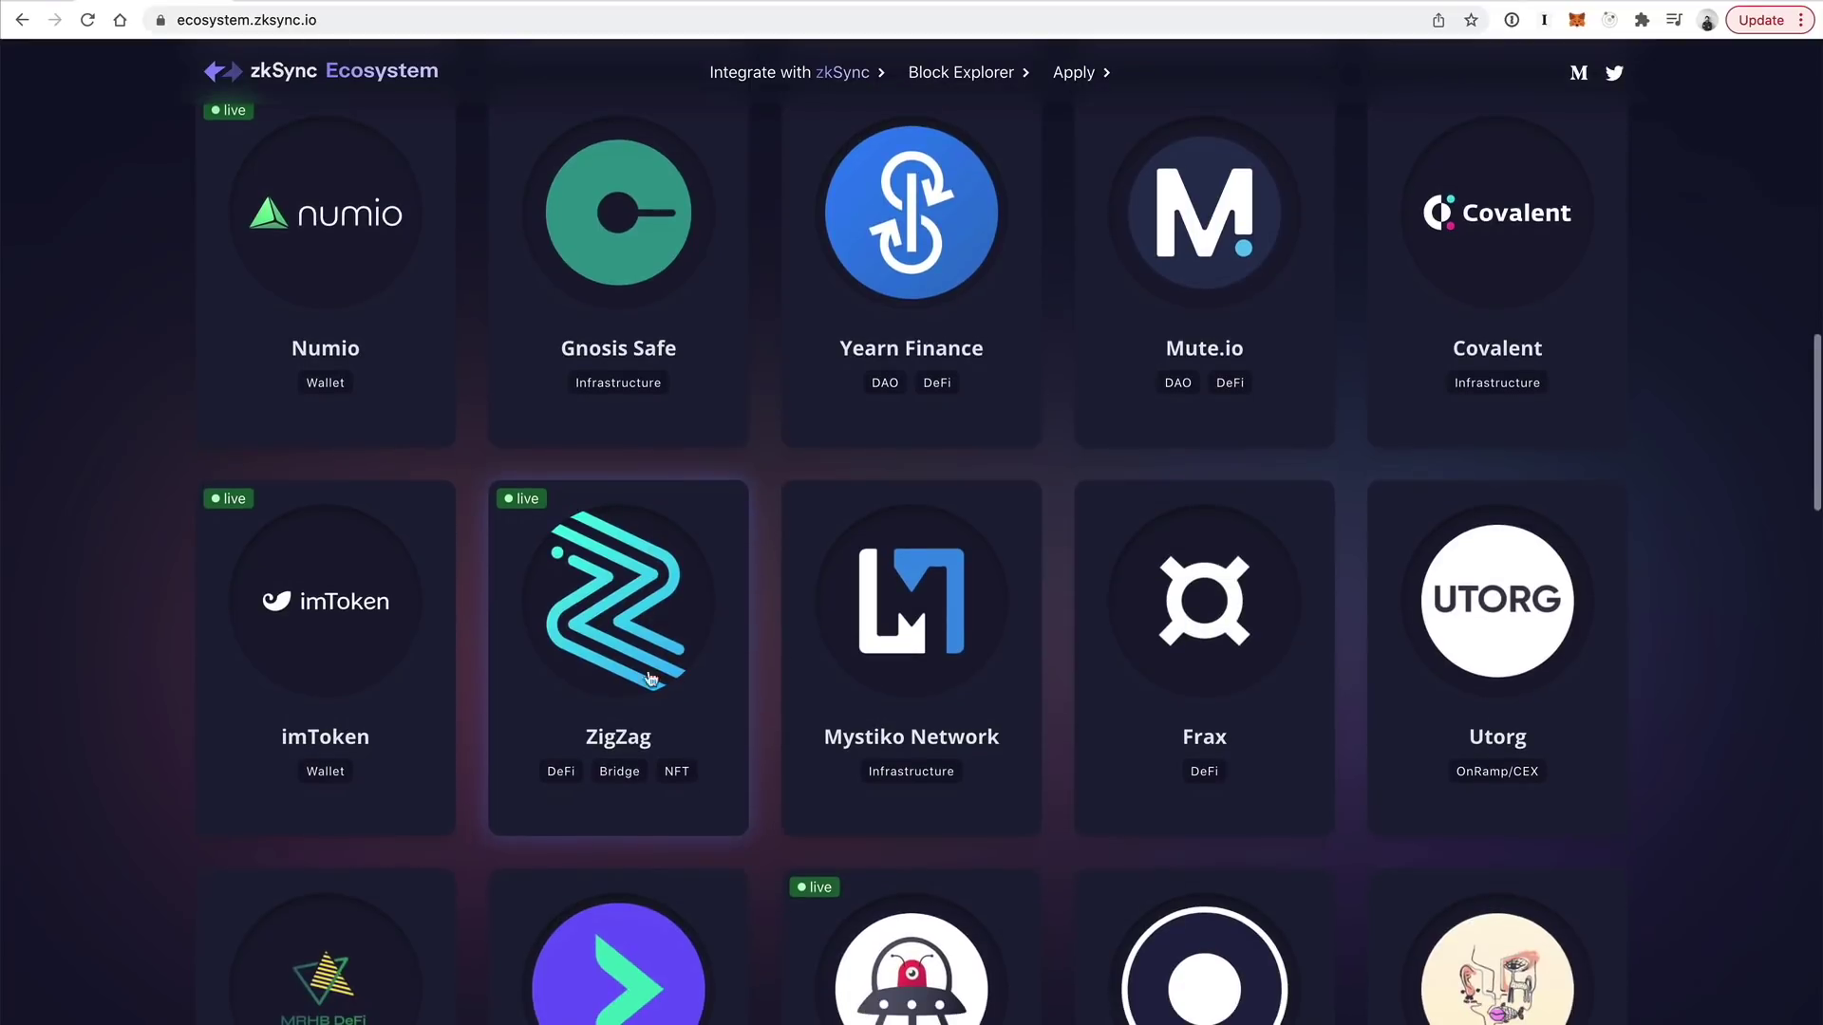
pyautogui.click(581, 589)
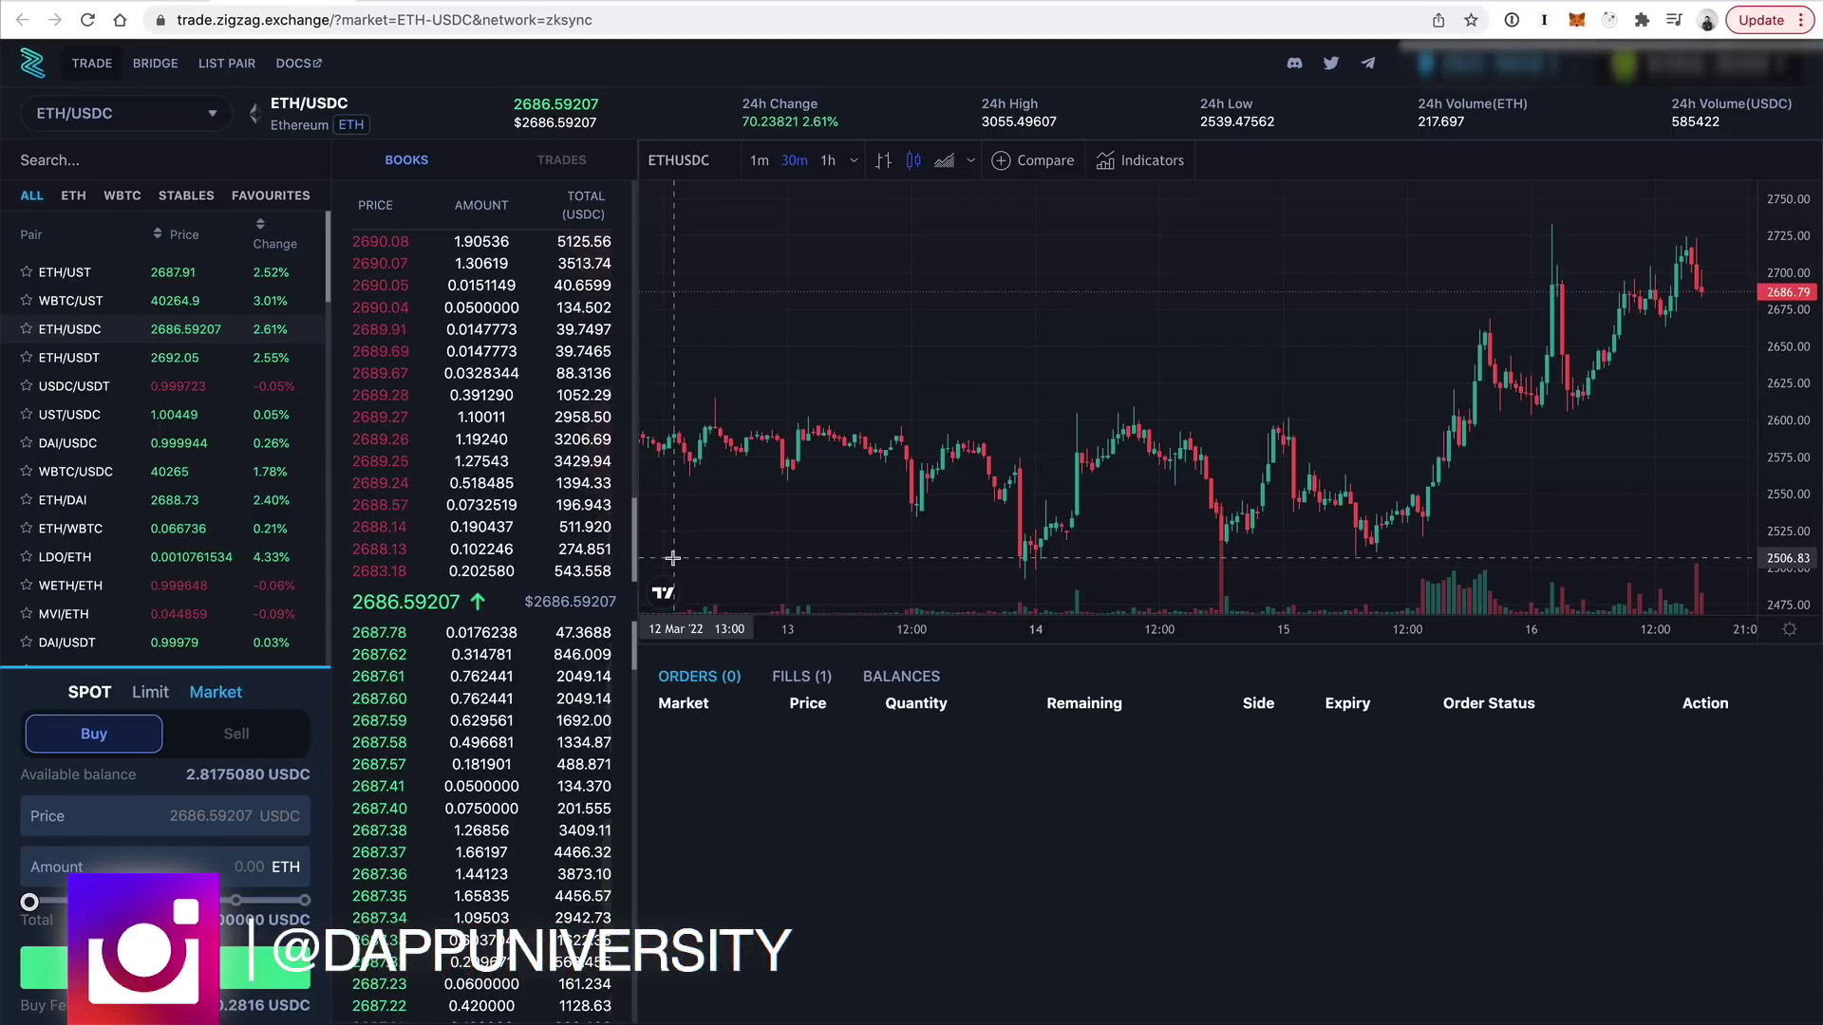
# Switch ZigZag Exchange to the Bridge page for moving ETH from Ethereum L1 to zkSync L2
pyautogui.click(171, 66)
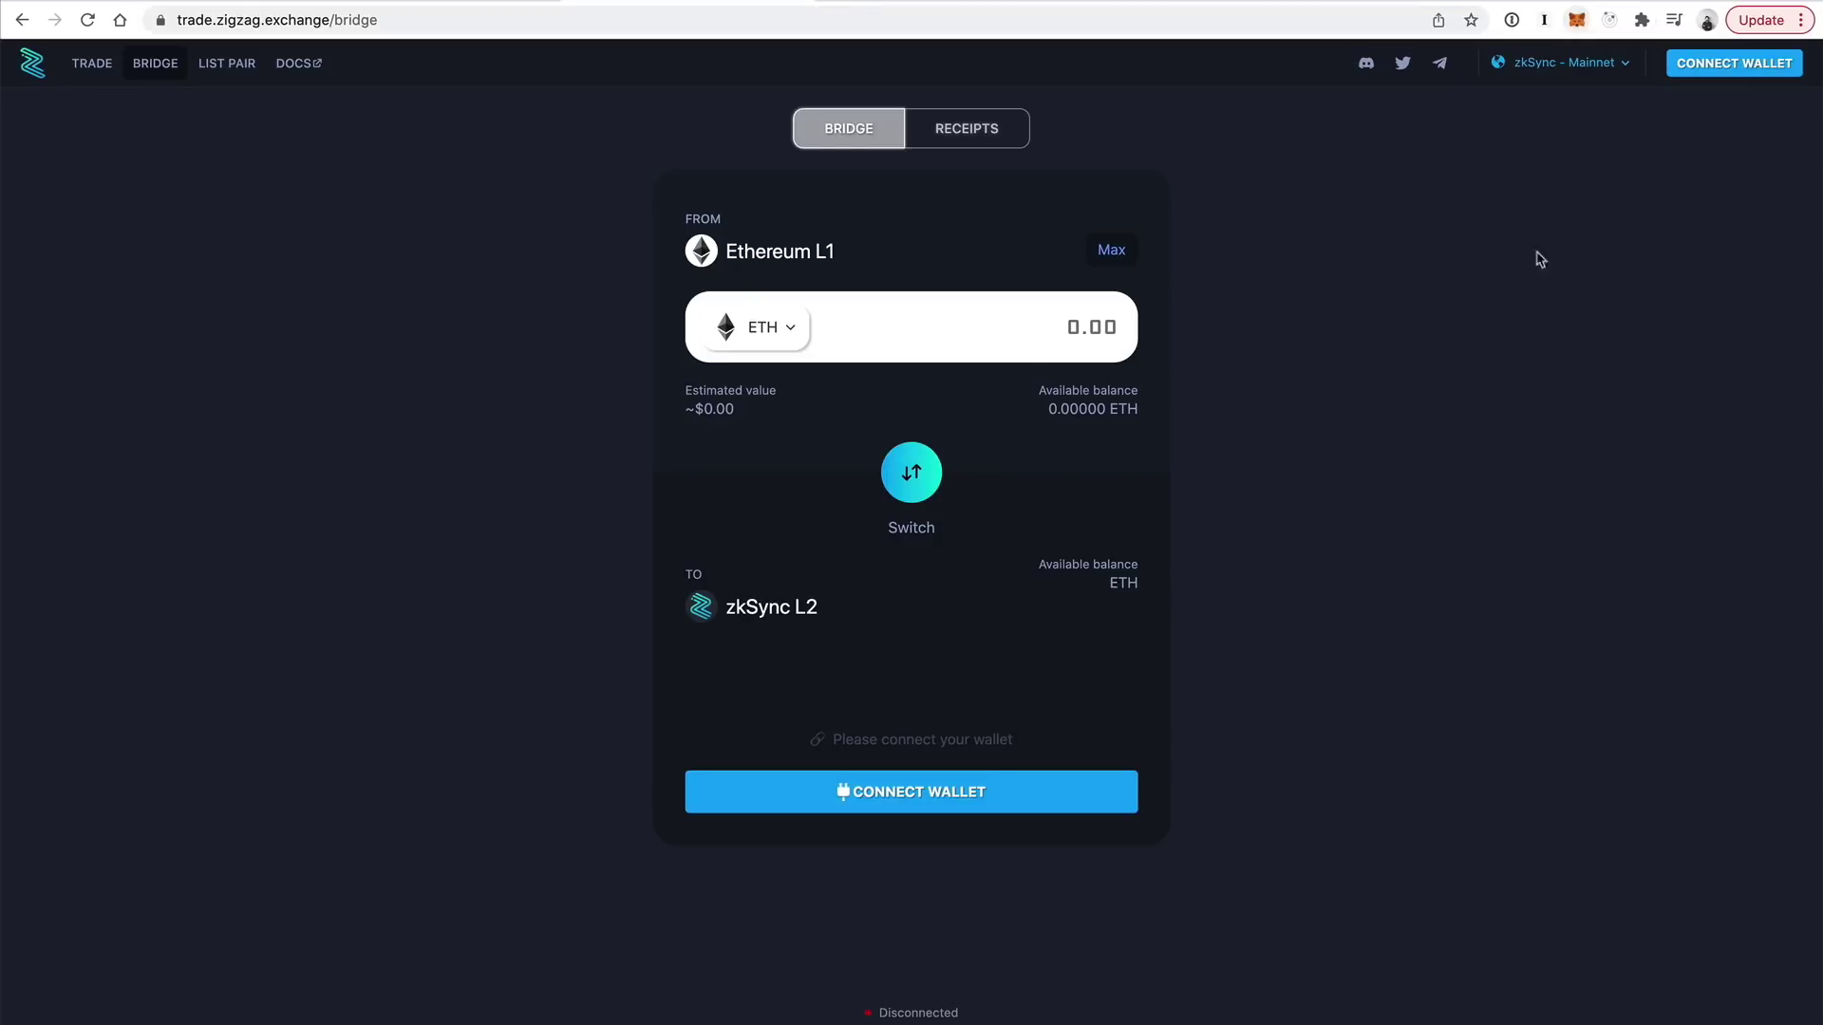
# Connect MetaMask to the bridge and sign the request granting access to the zkSync account
pyautogui.click(912, 784)
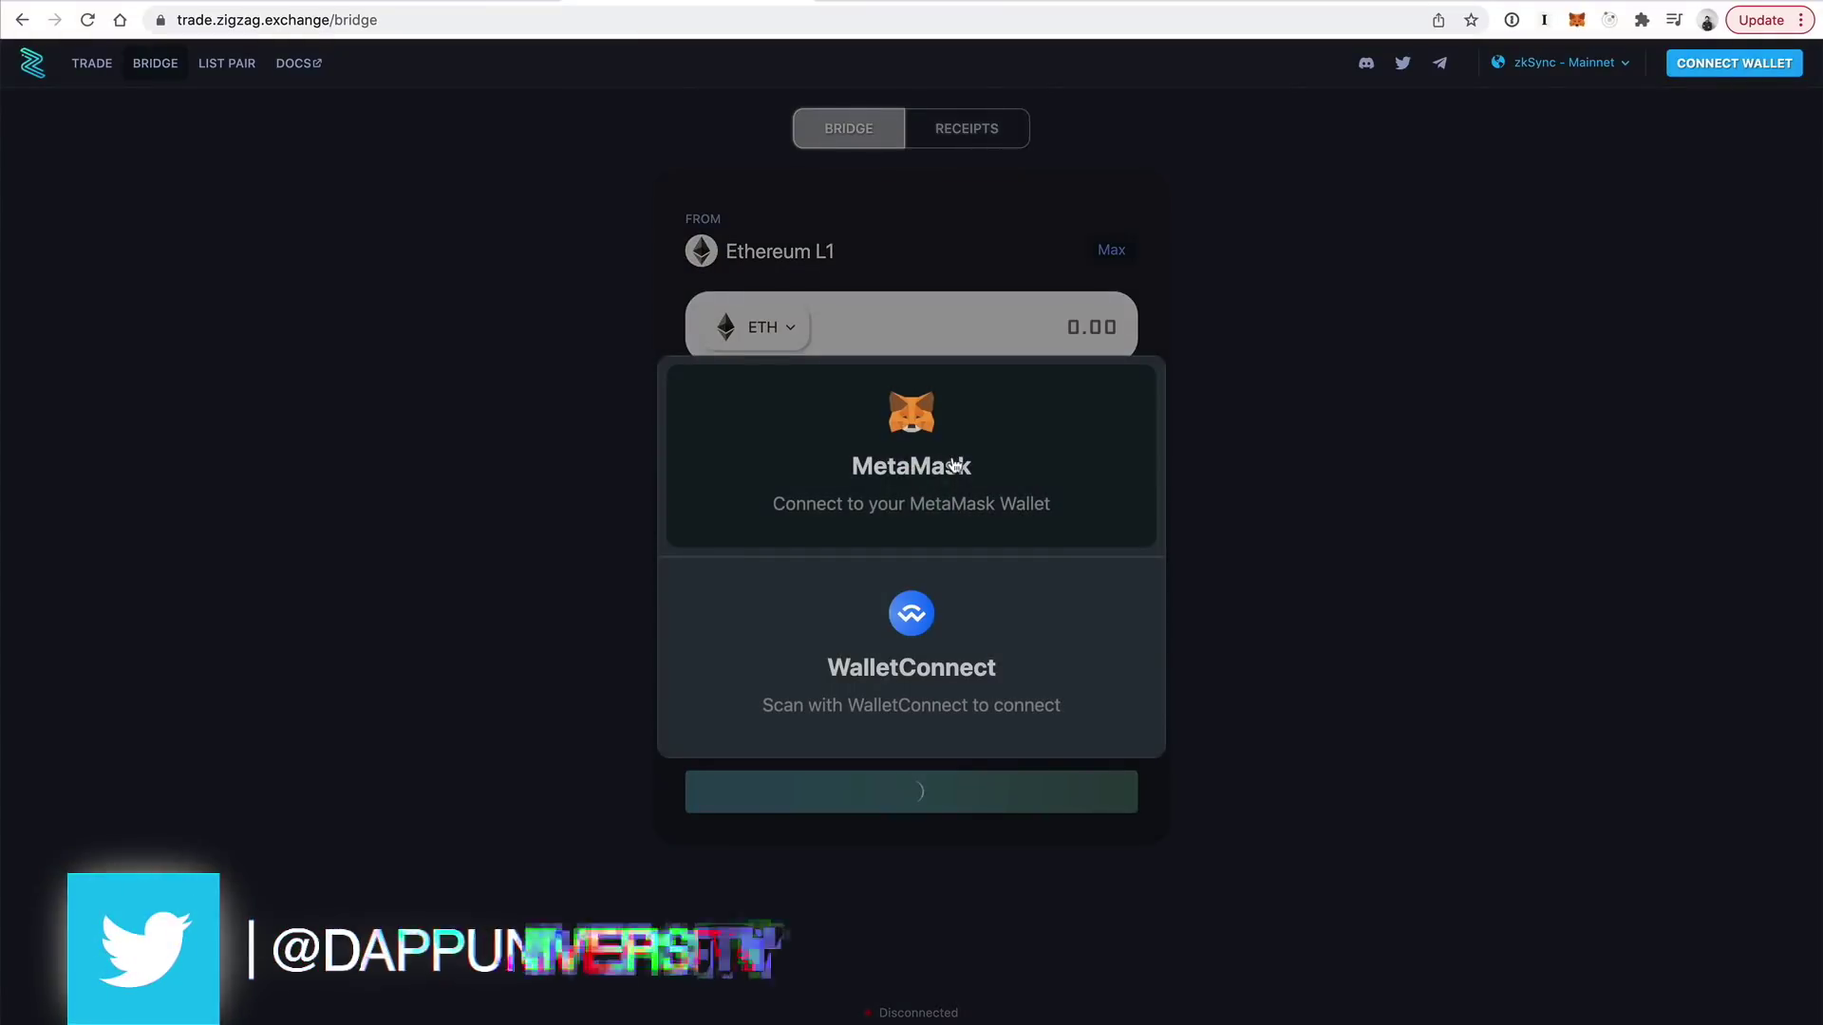
pyautogui.click(953, 462)
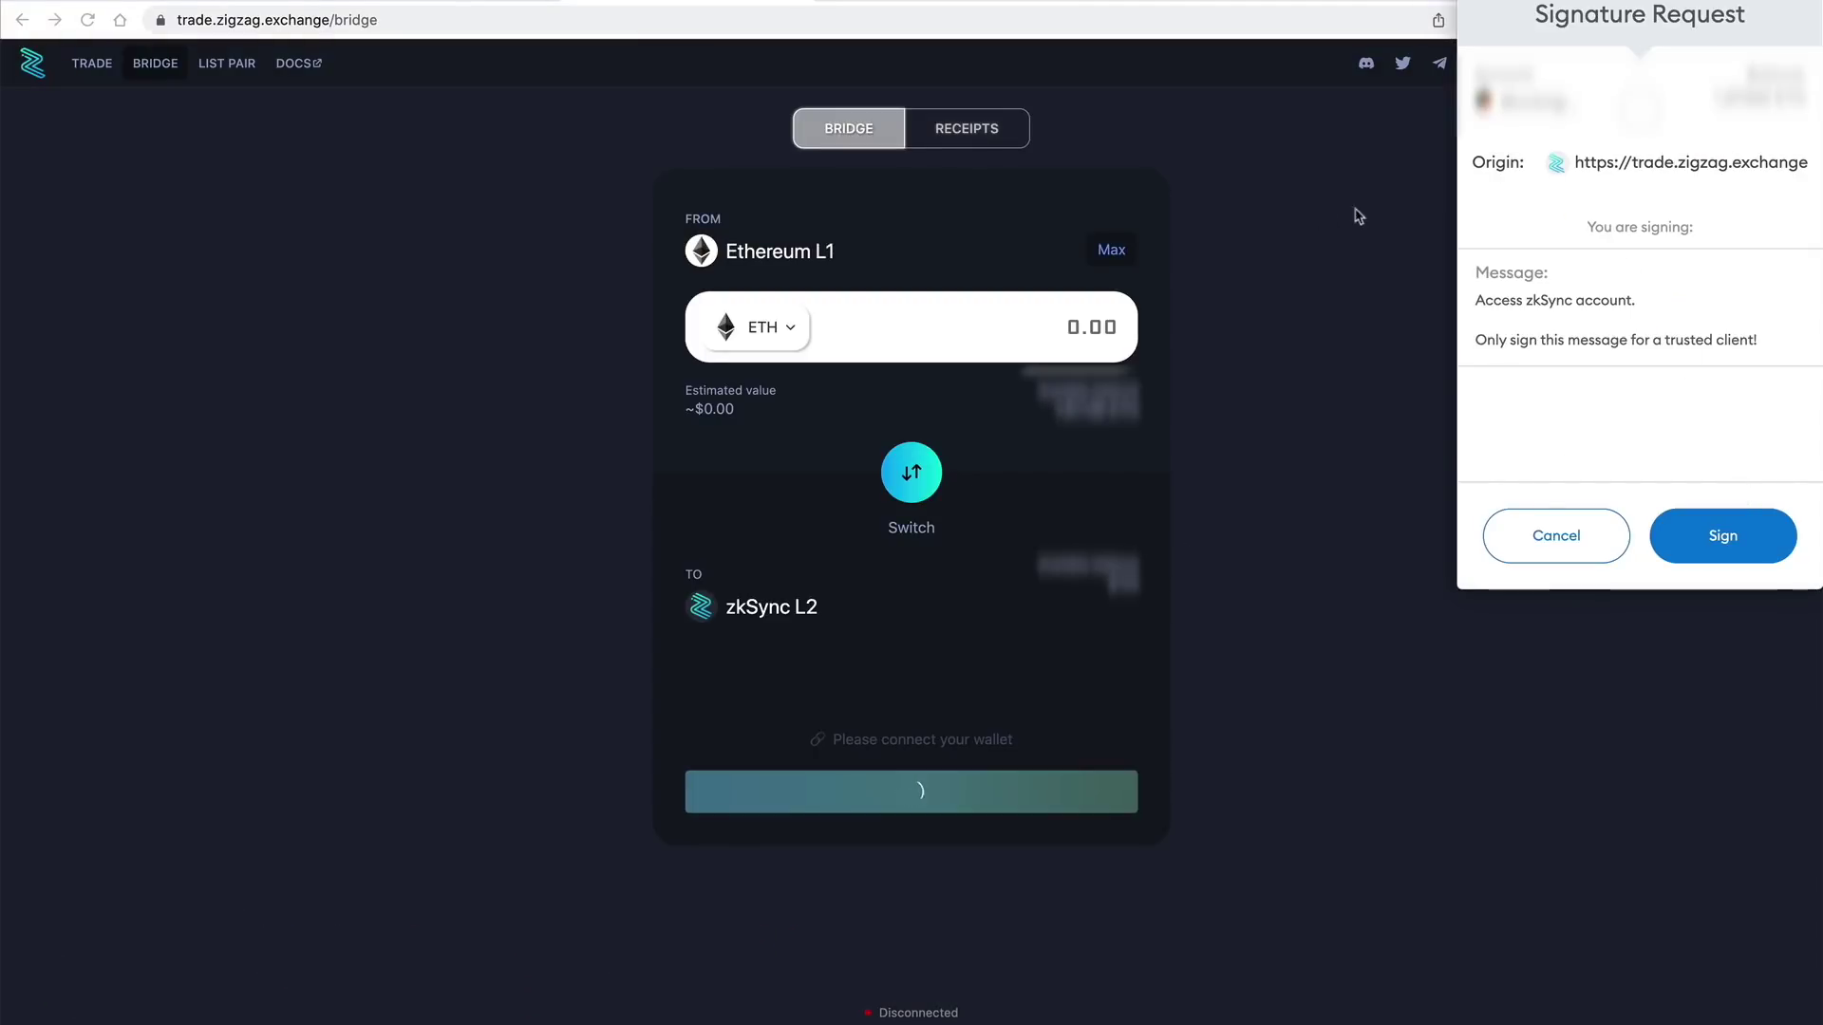
pyautogui.click(1726, 538)
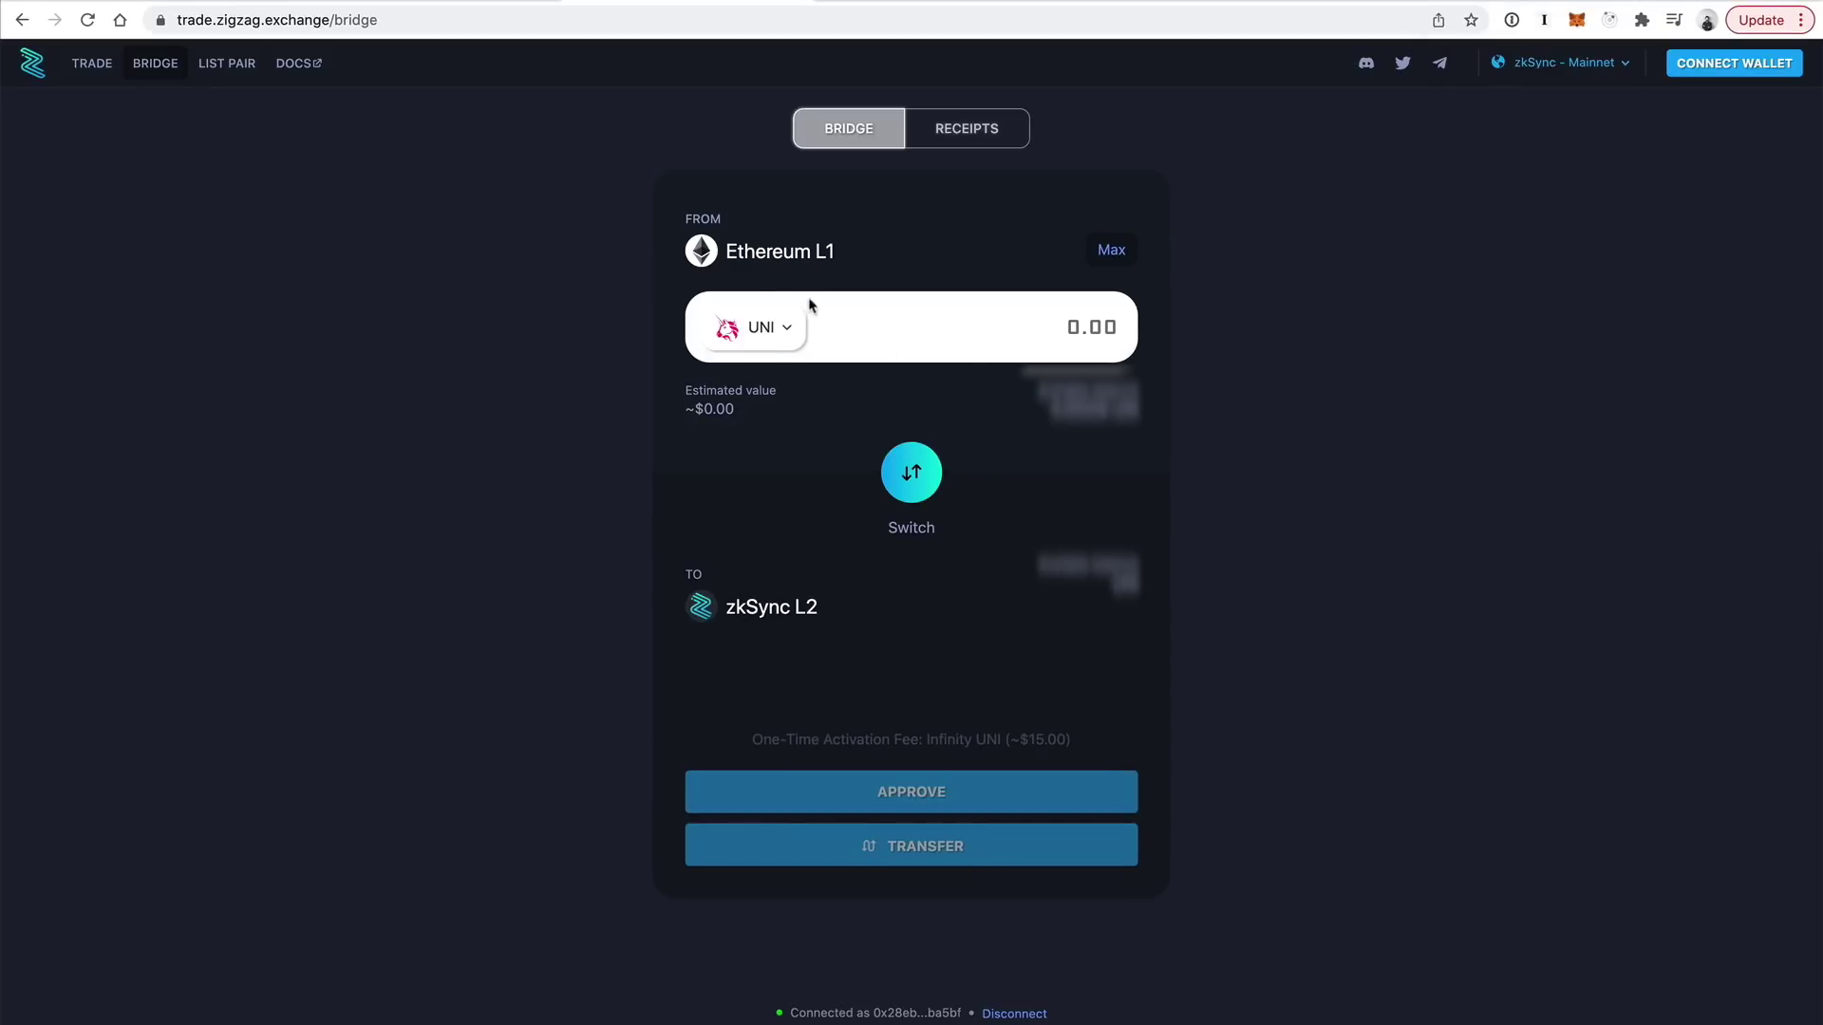
# Search 'eth' in the token selector and choose ETH as the token to bridge
pyautogui.click(774, 321)
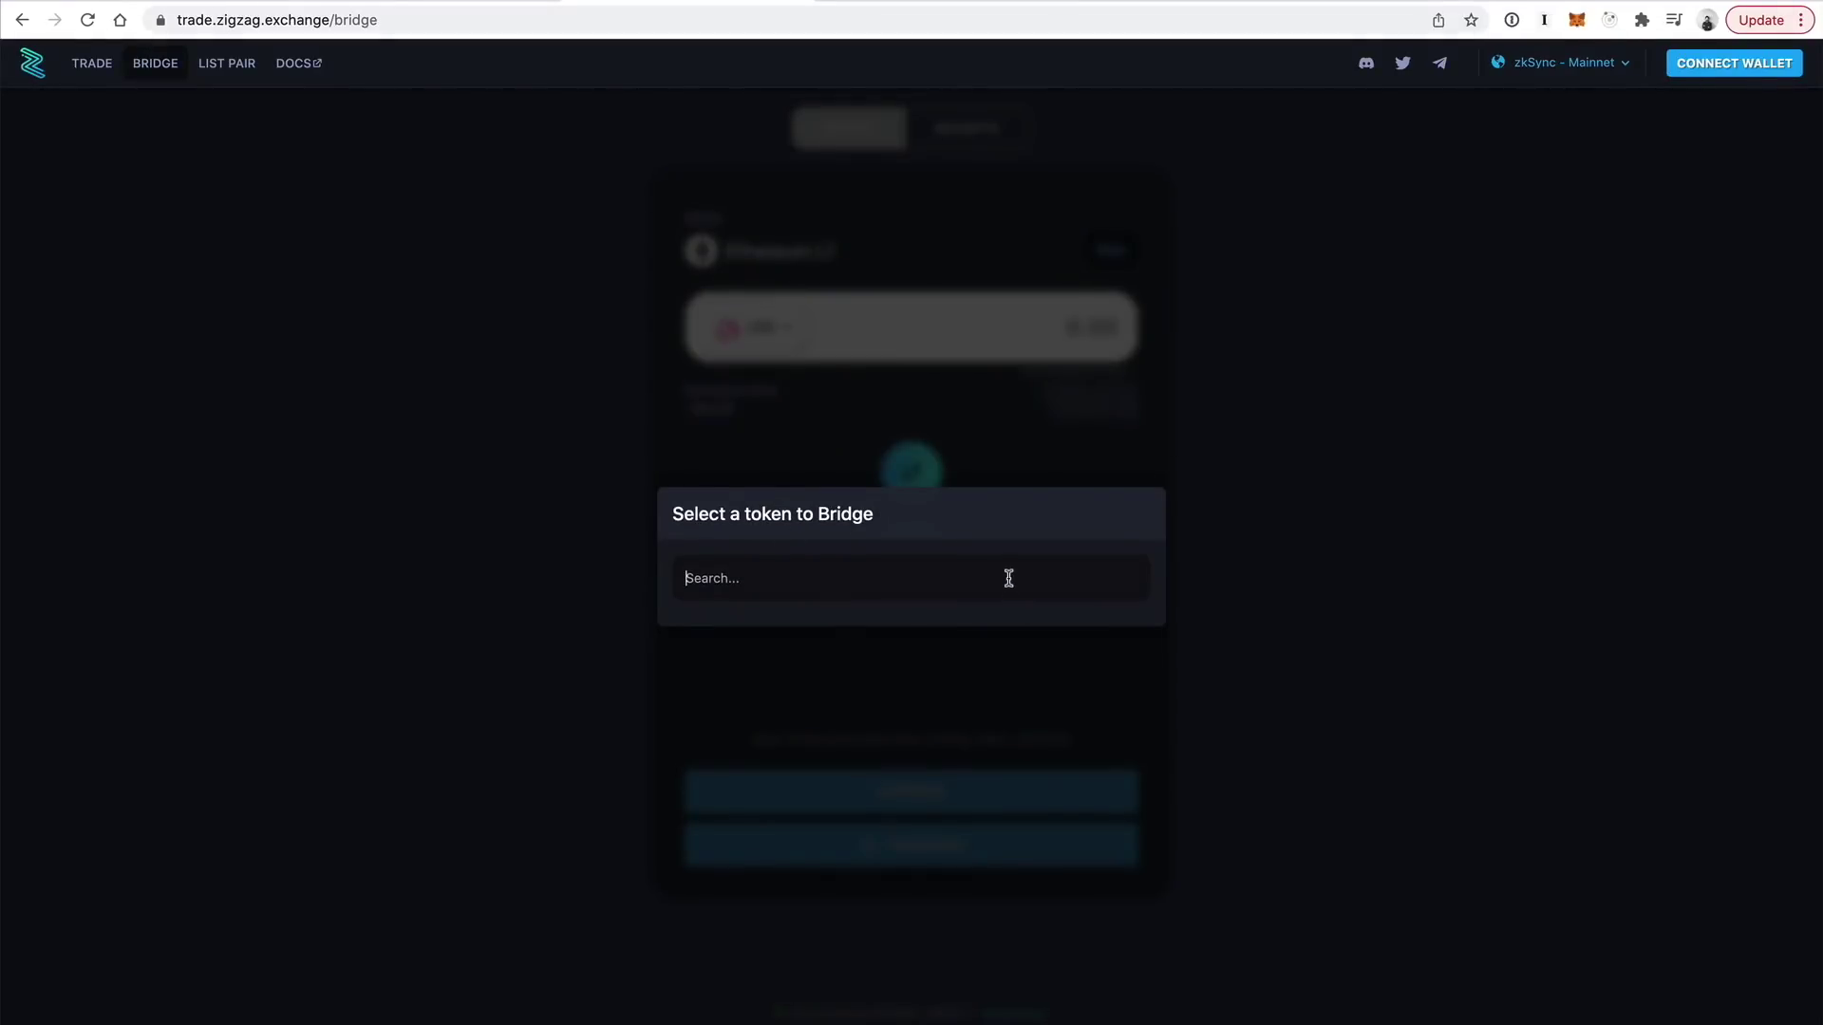
pyautogui.write('eth')
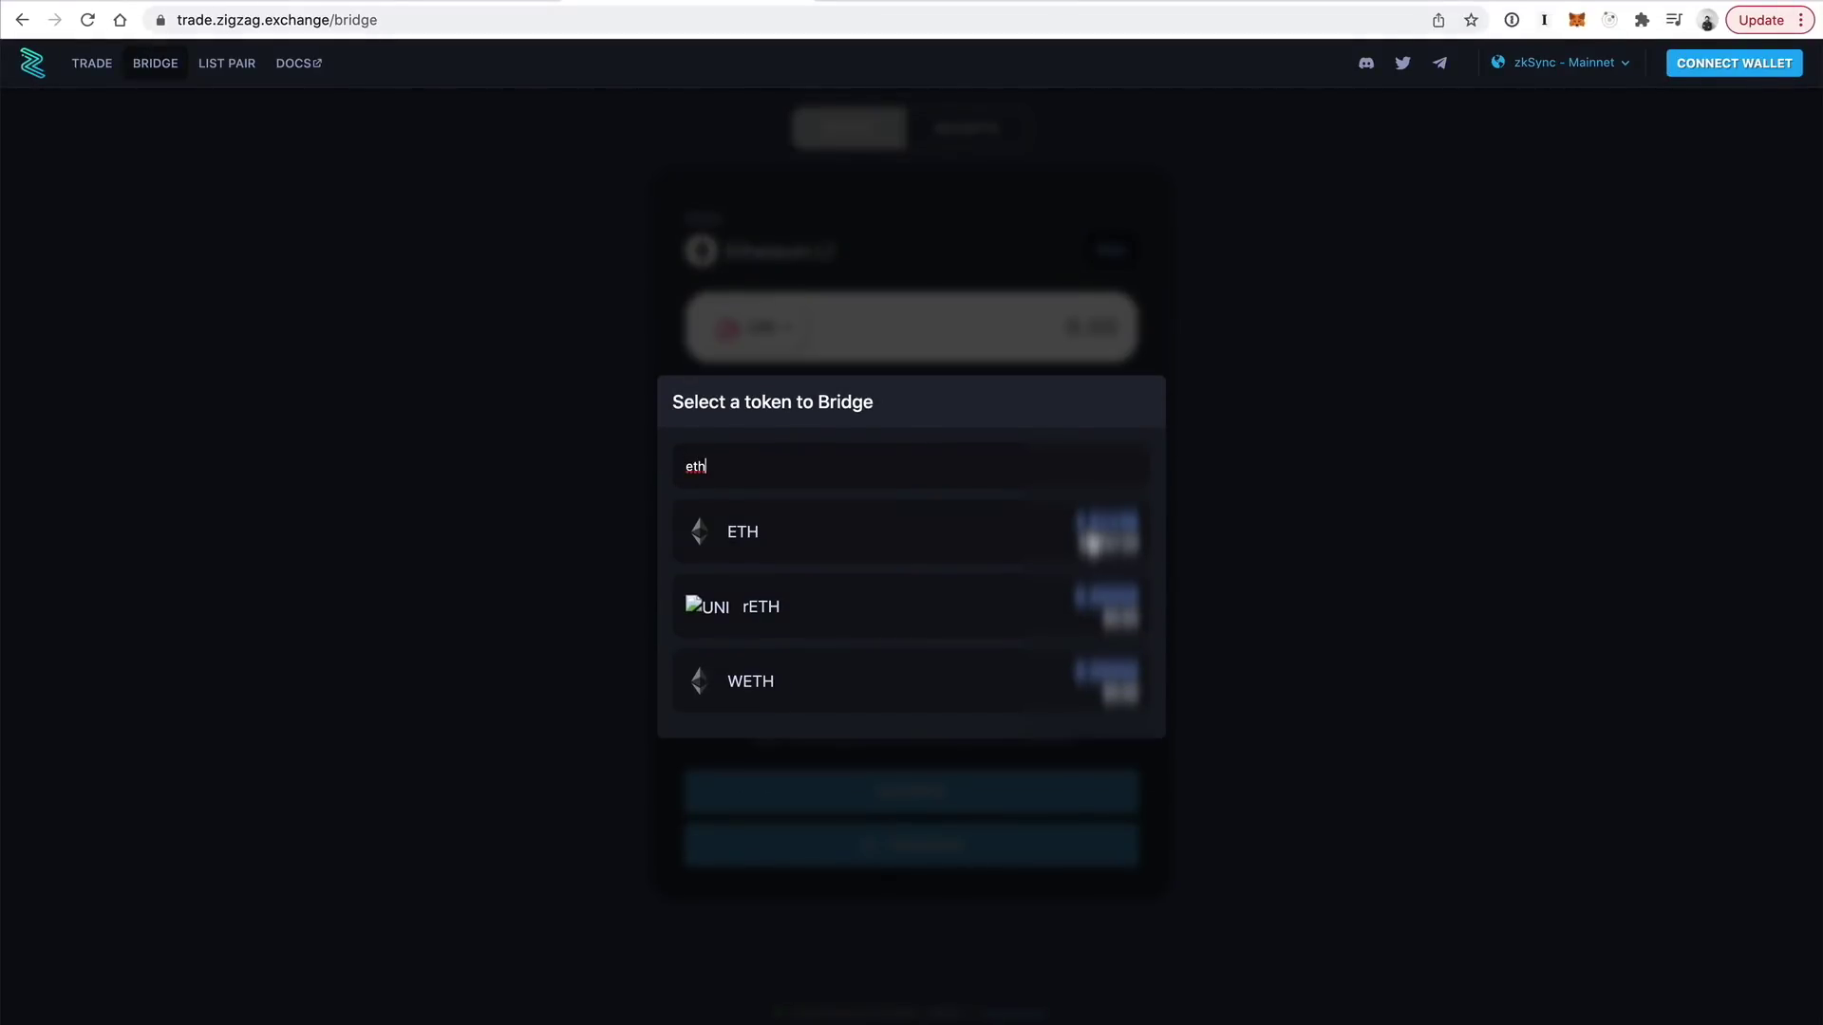
pyautogui.click(1094, 540)
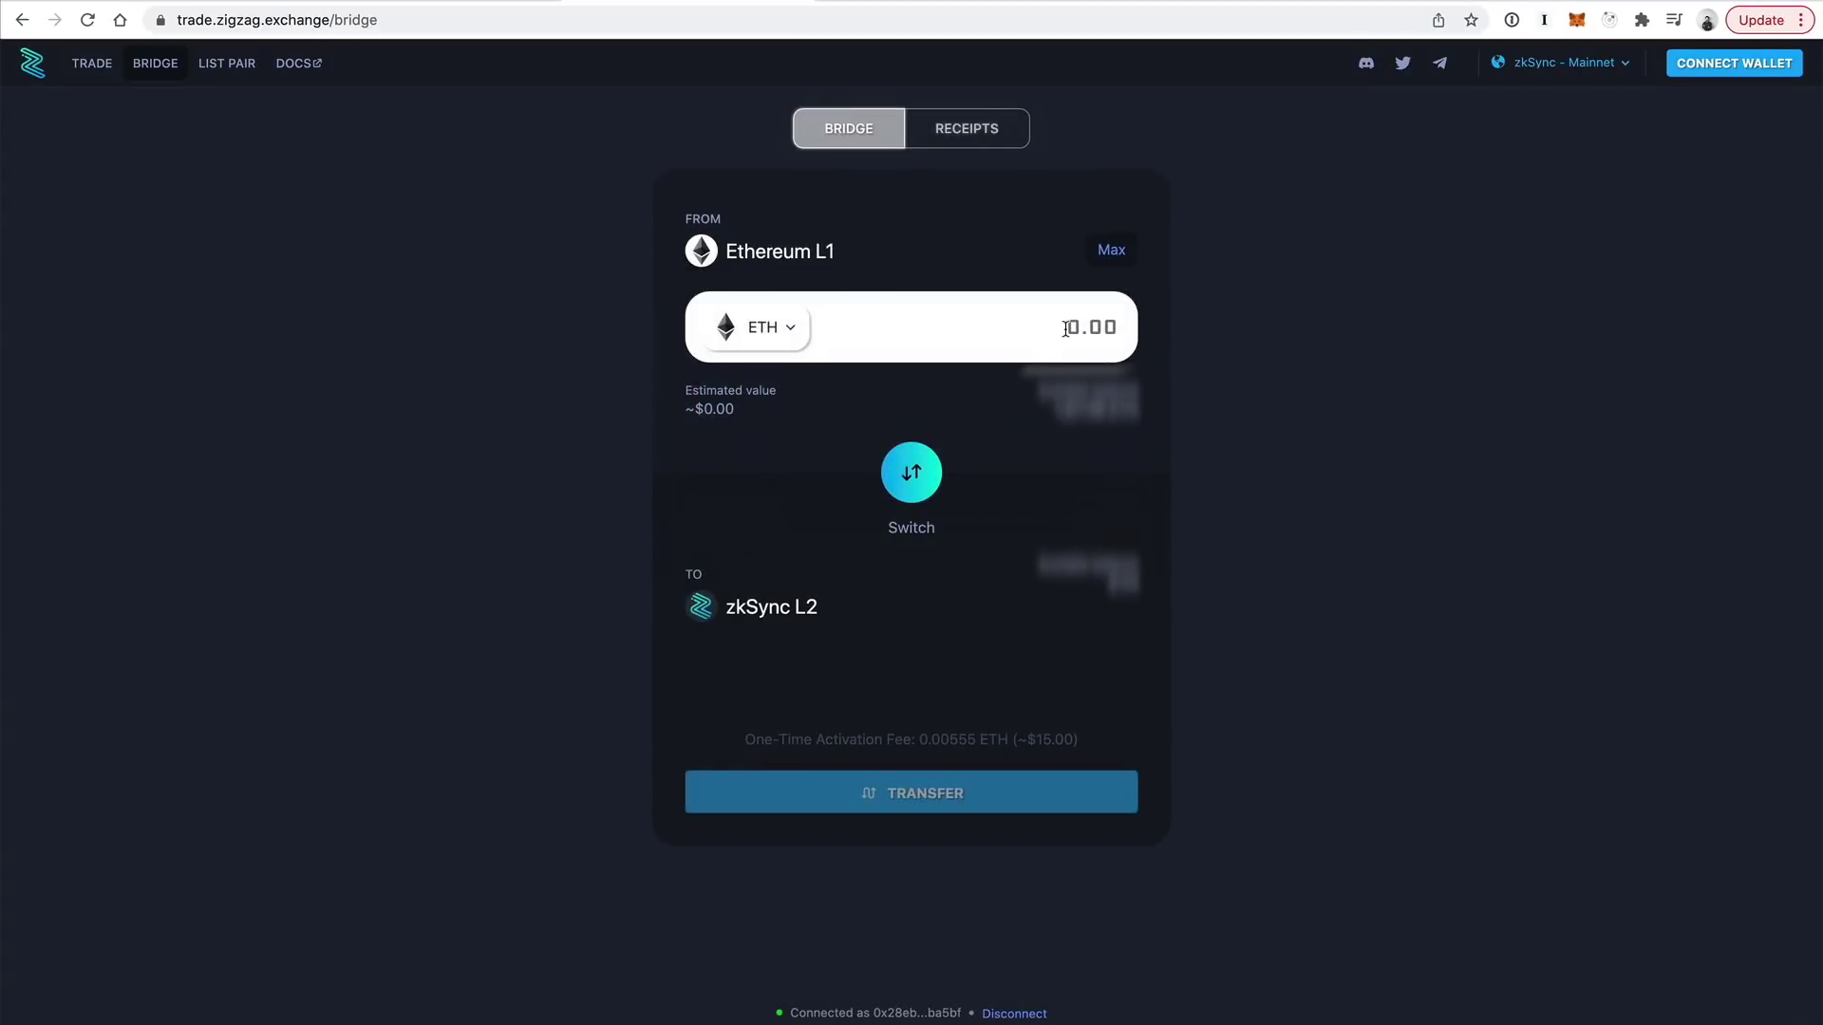
# Set the bridge amount to 0.01 ETH
pyautogui.write('.')
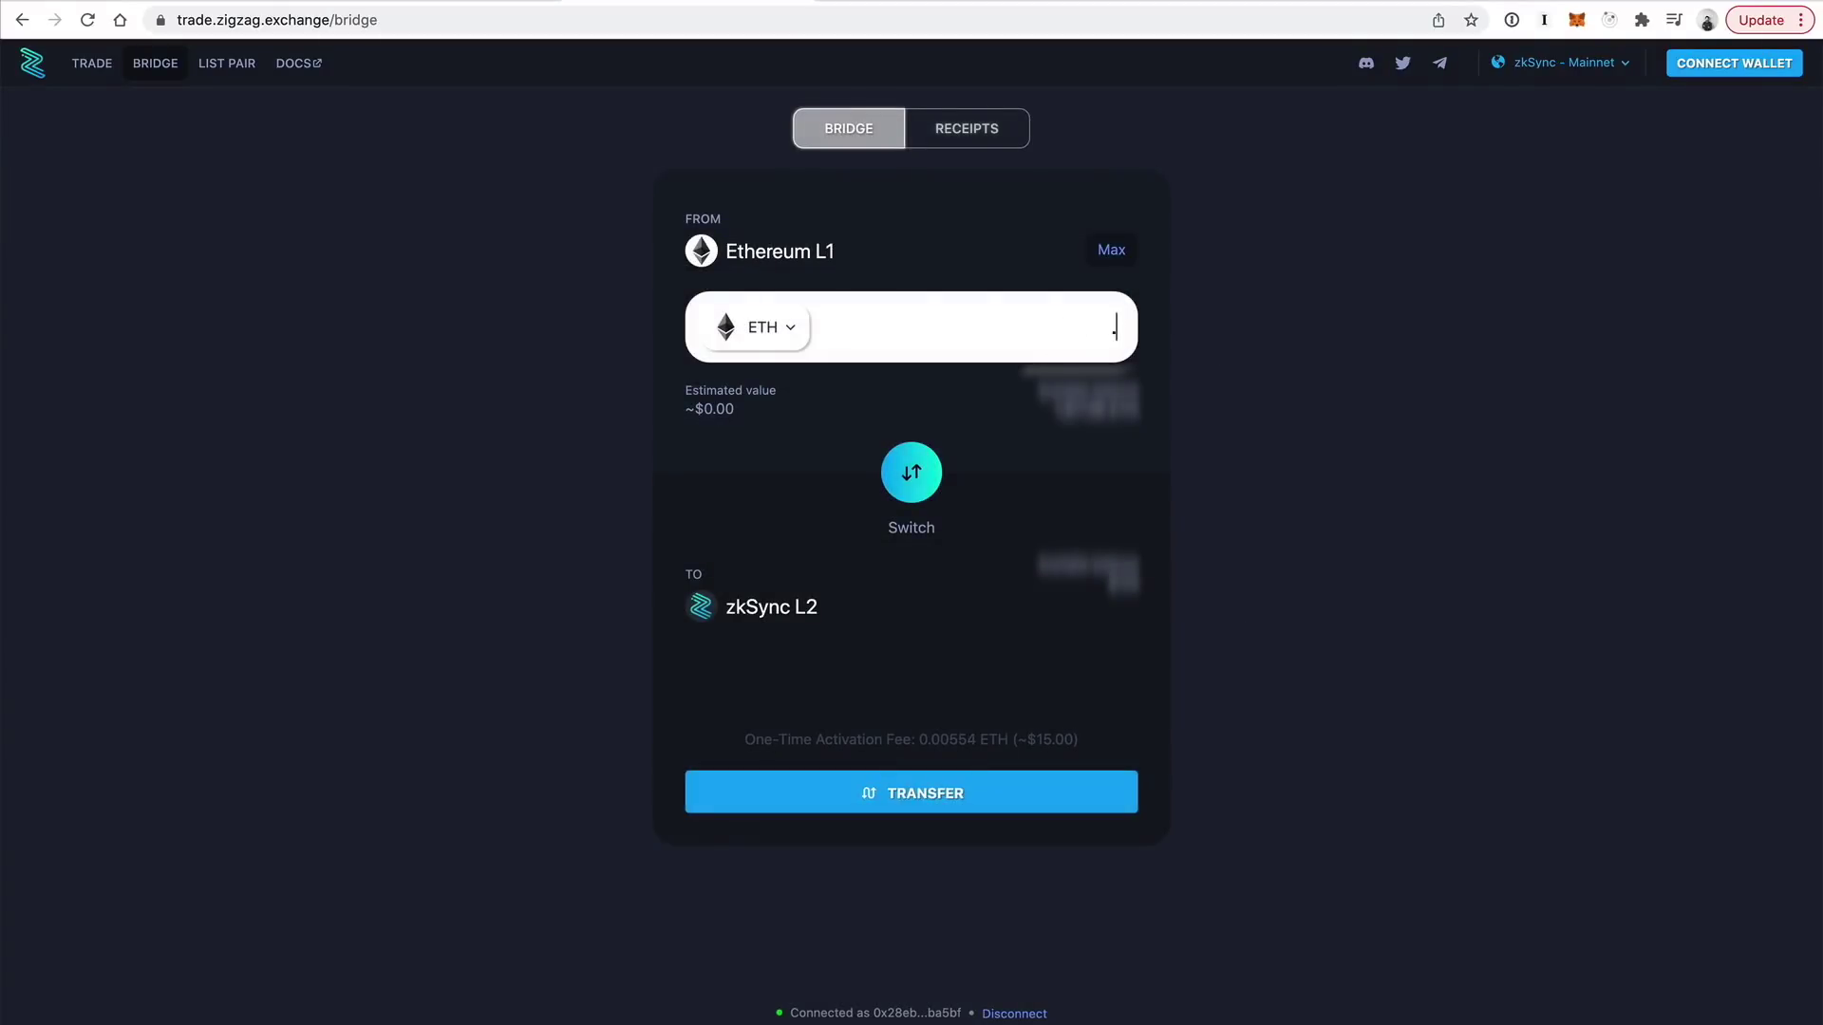
pyautogui.write('05')
pyautogui.click(1104, 339)
pyautogui.write('0')
pyautogui.press('BackSpace')
pyautogui.press('BackSpace')
pyautogui.write('2')
pyautogui.press('BackSpace')
pyautogui.write('1')
# Submit the 0.01 ETH transfer and confirm the deposit transaction in MetaMask
pyautogui.click(971, 800)
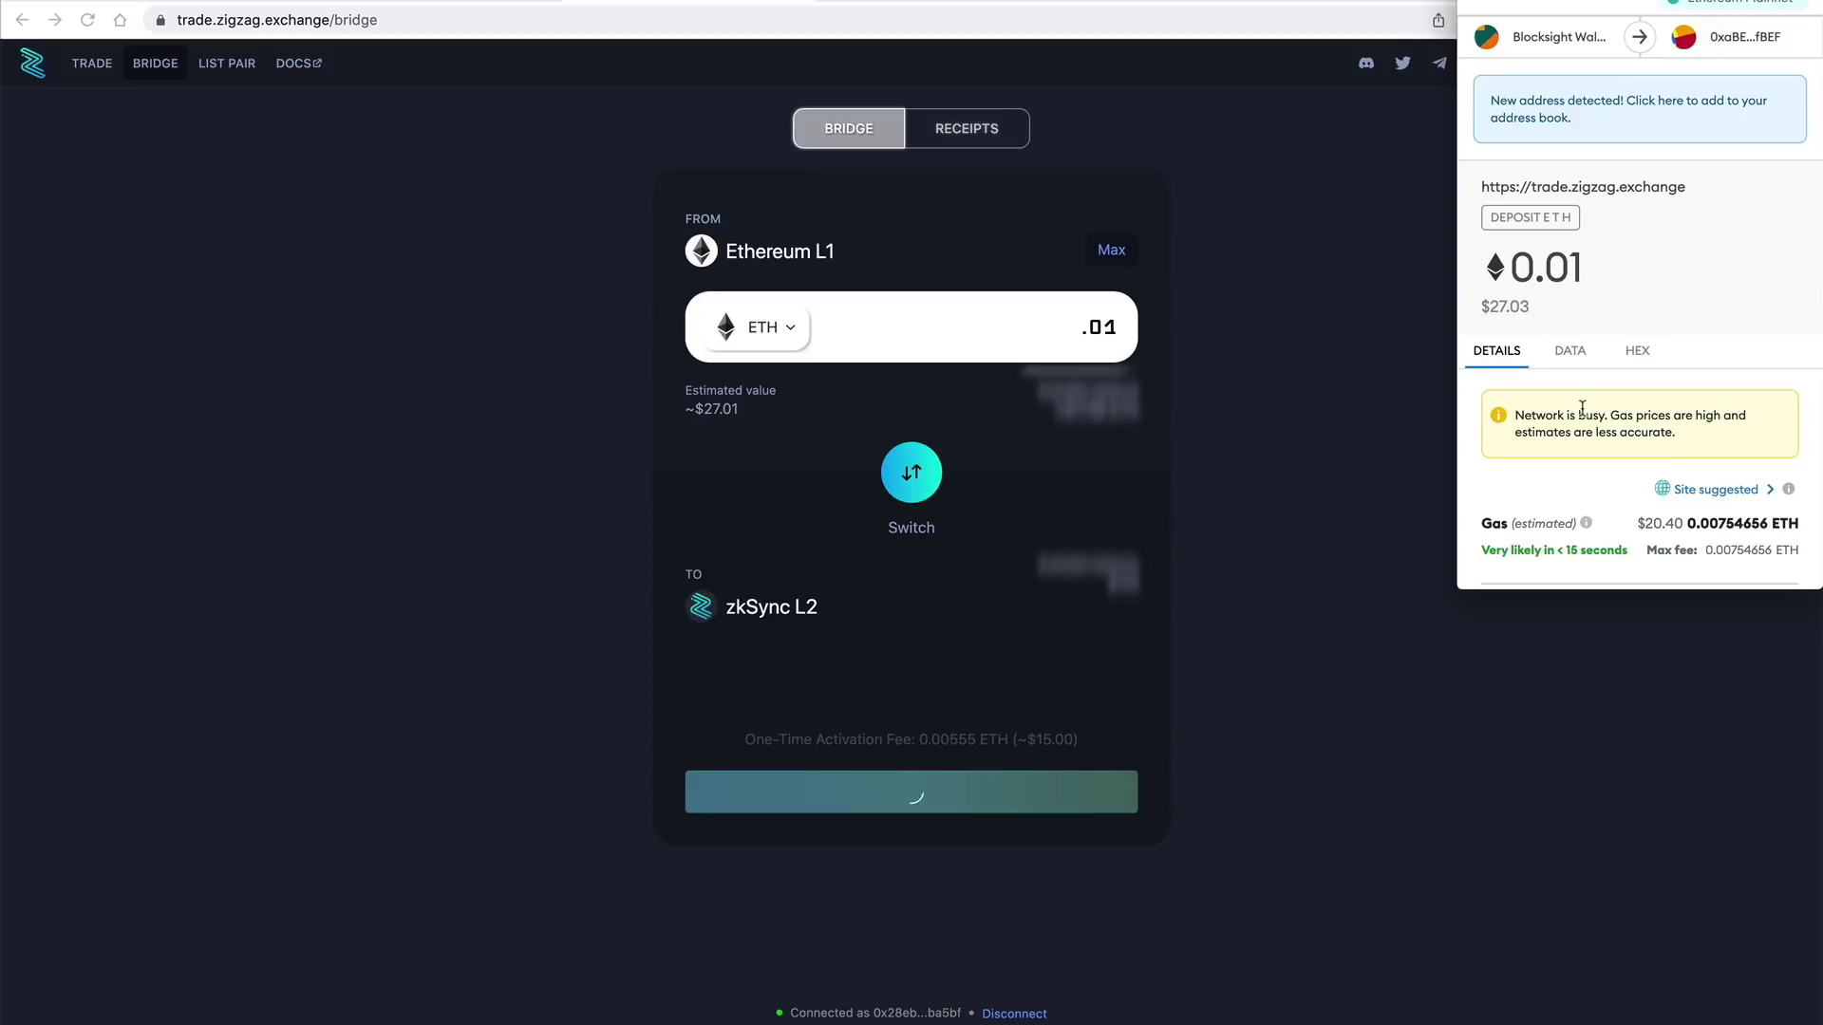
pyautogui.scroll(-3, 1583, 337)
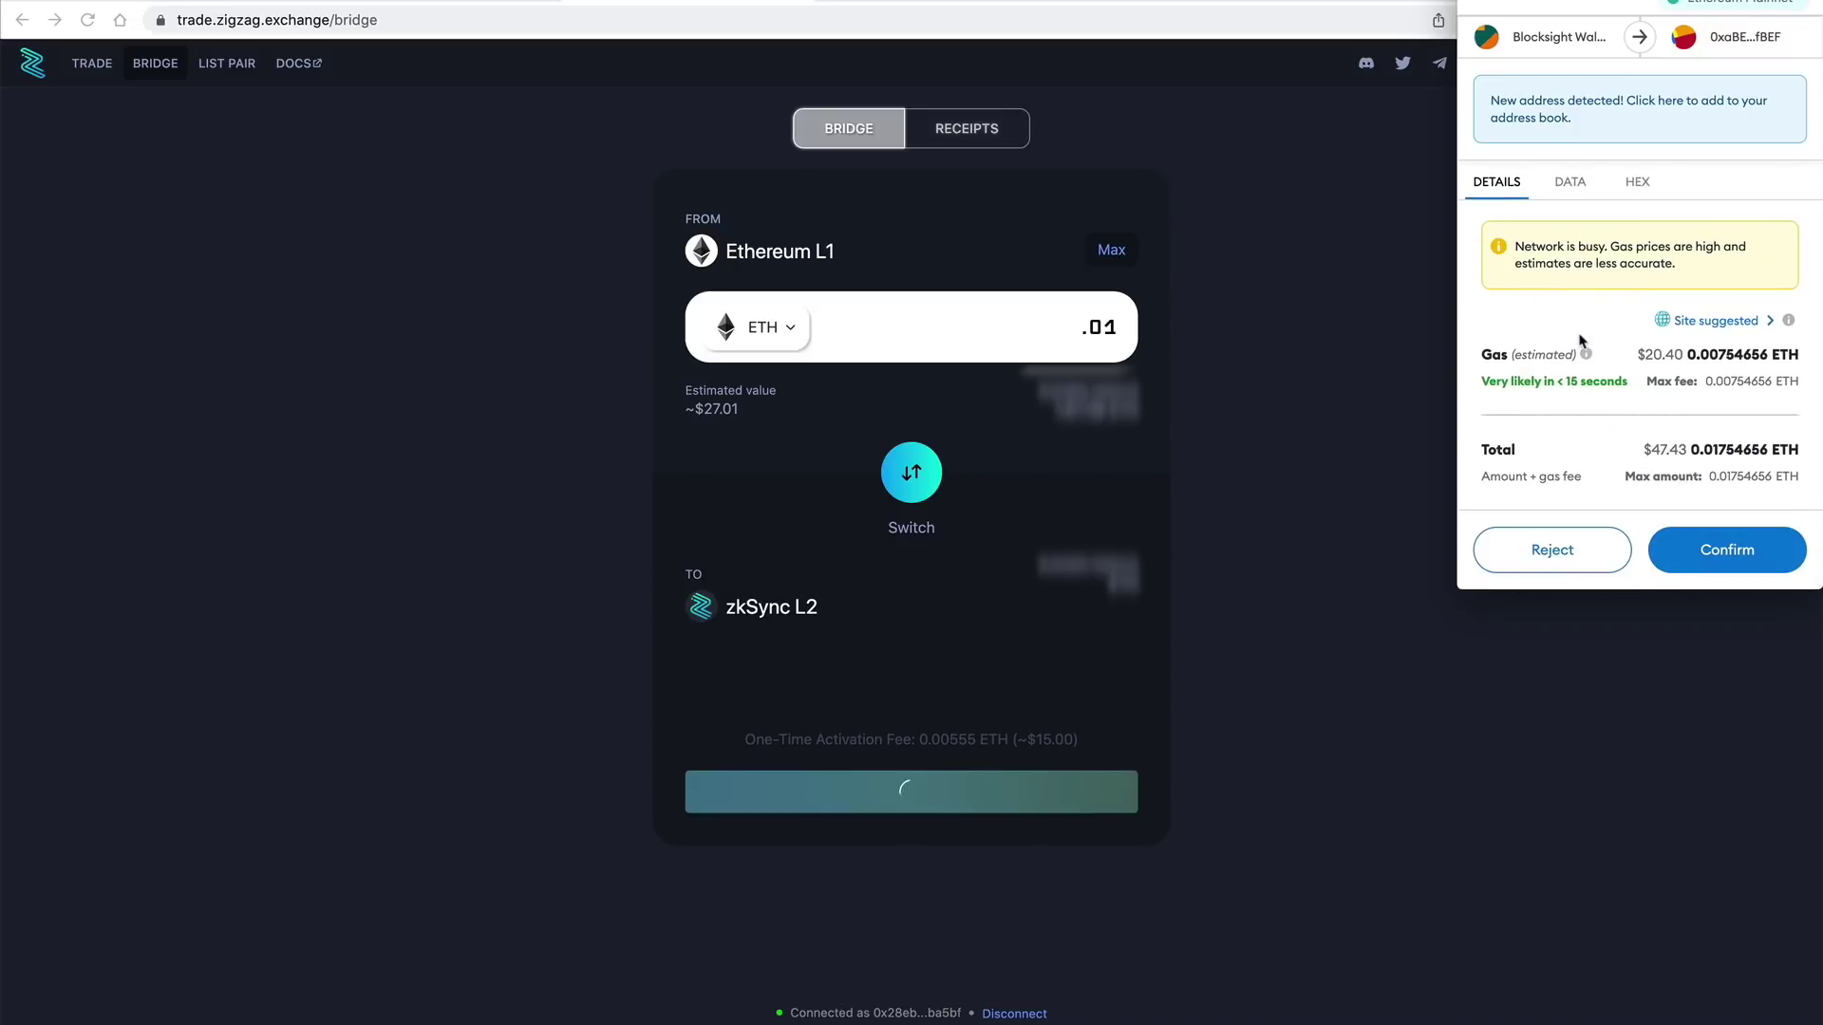
pyautogui.scroll(3, 1645, 346)
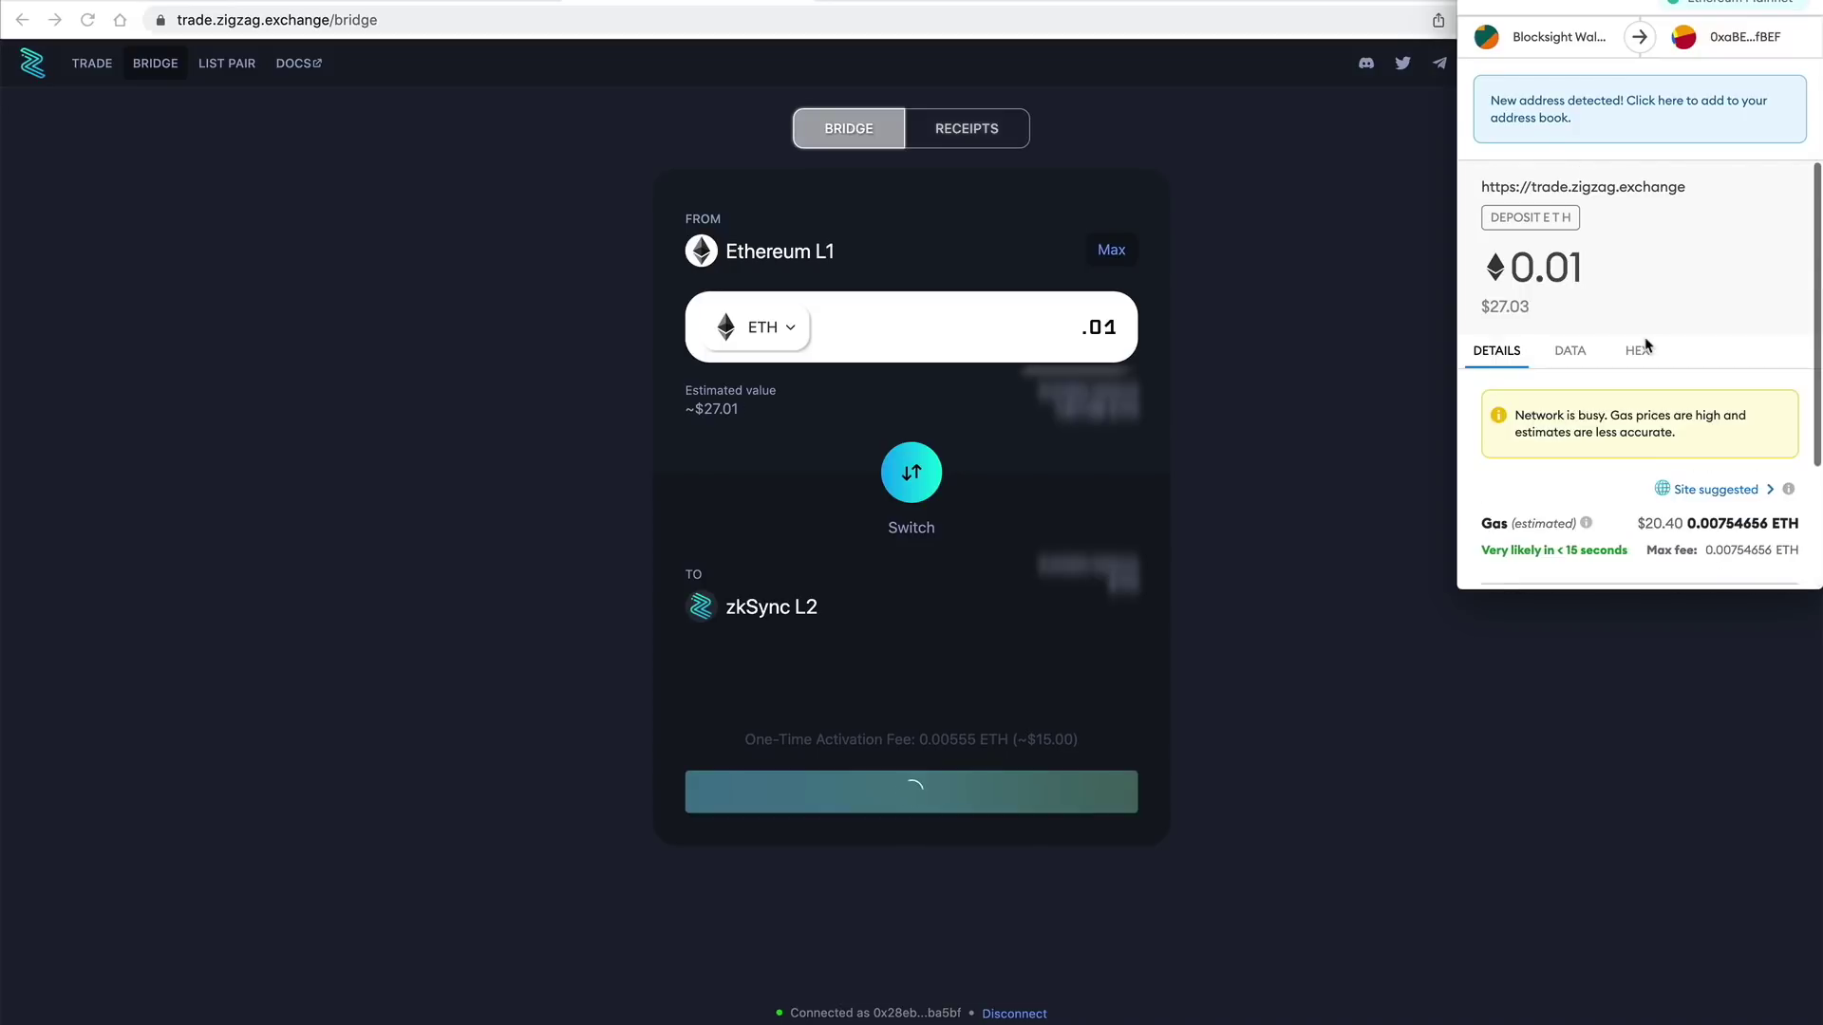
pyautogui.scroll(-3, 1646, 346)
pyautogui.click(1729, 563)
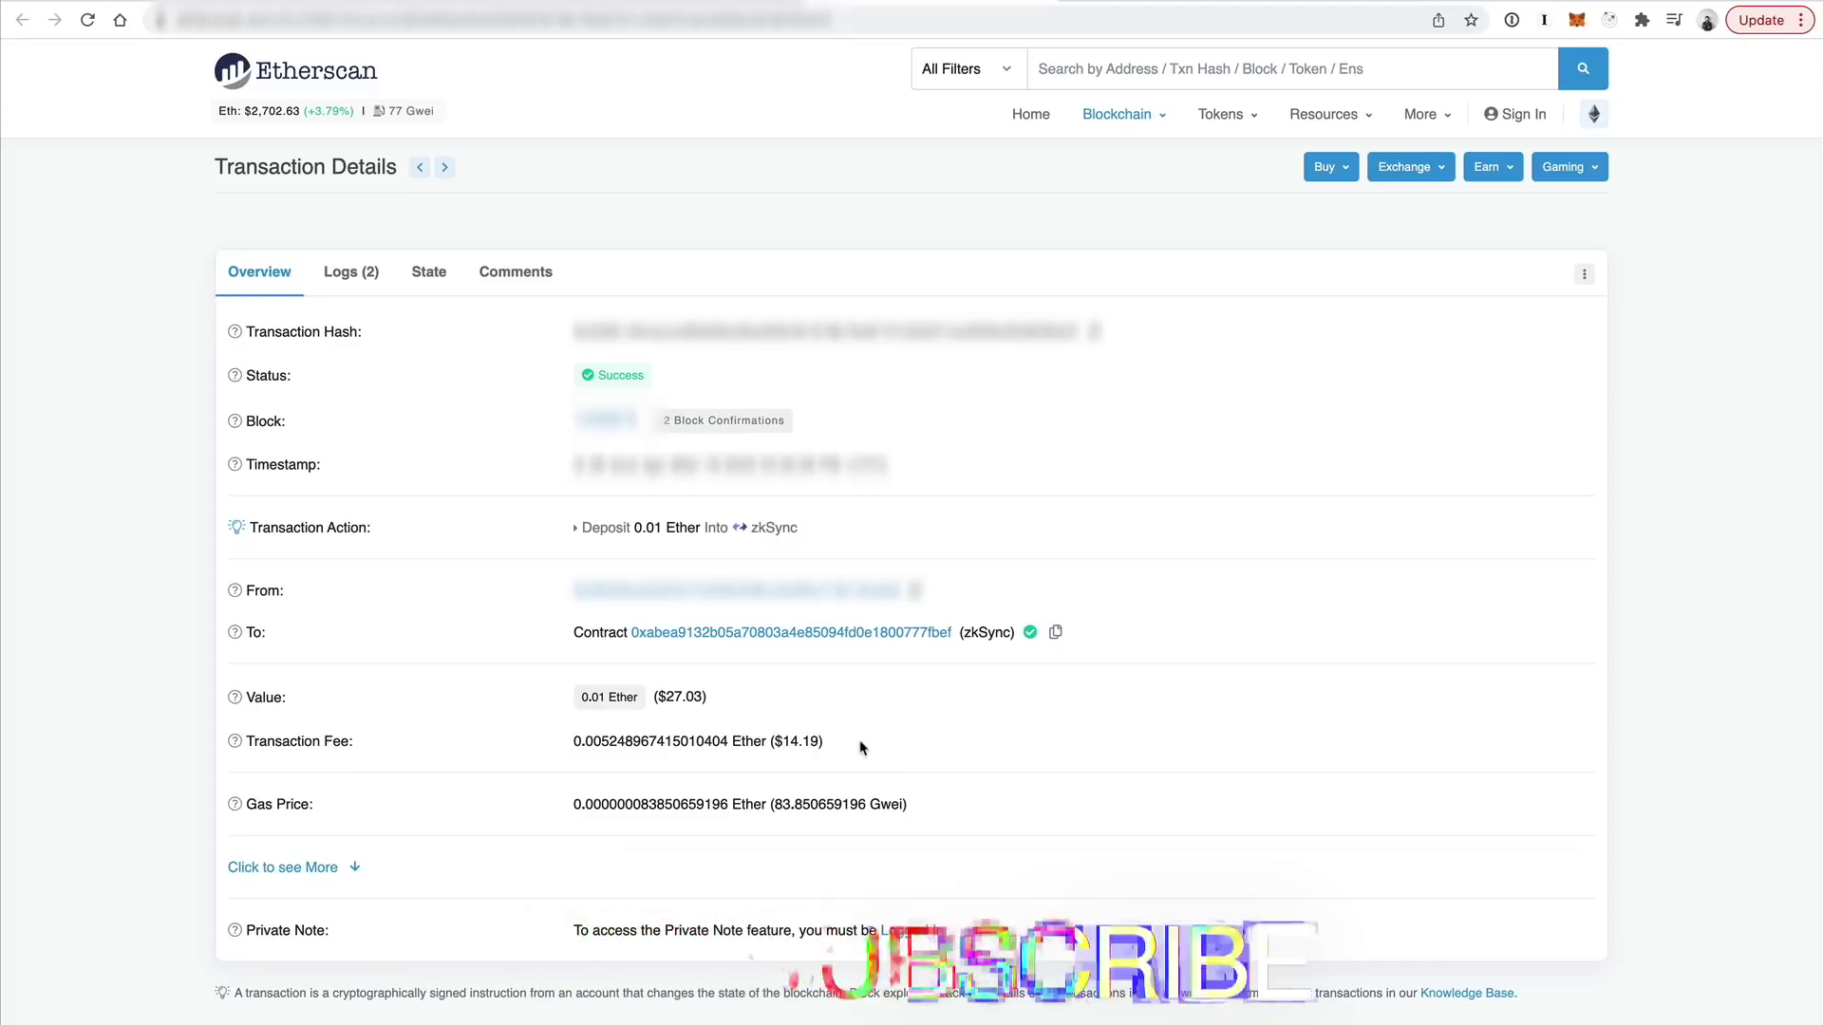
# Review the transaction fee and value figures on the successful Etherscan deposit record
pyautogui.moveTo(864, 749); pyautogui.dragTo(550, 707)
pyautogui.click(551, 708)
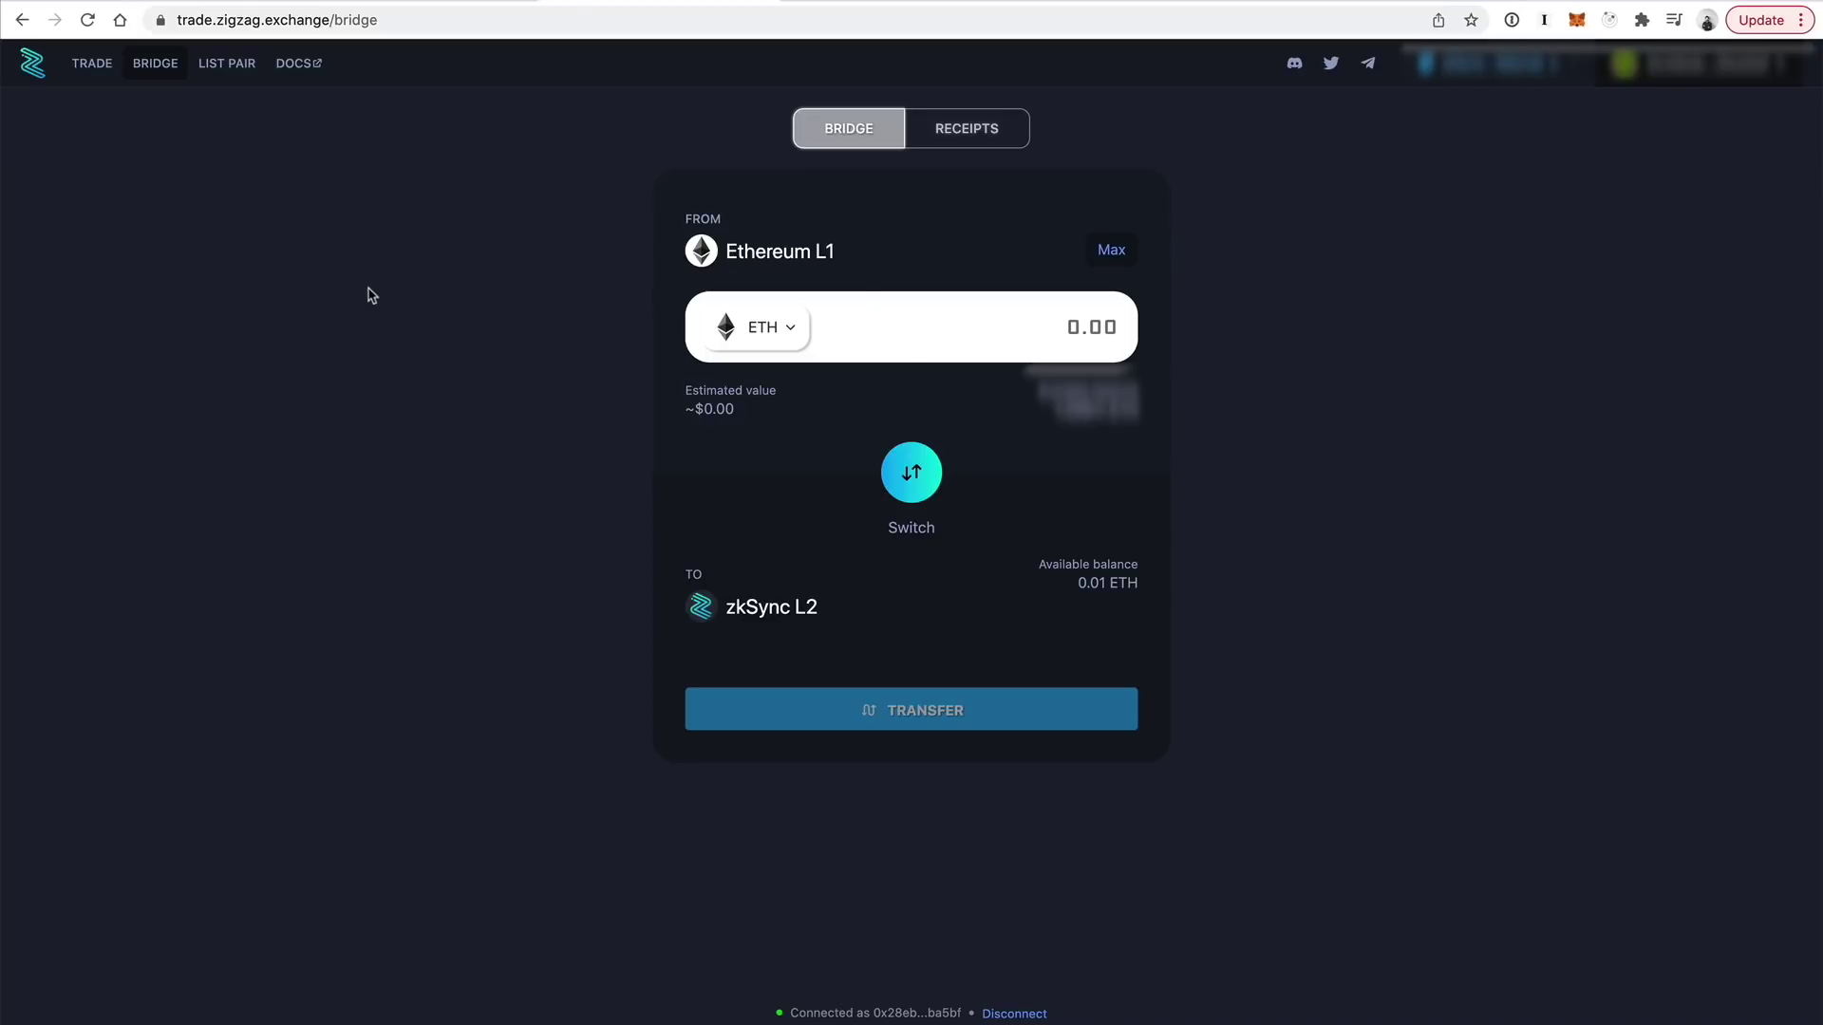
# Open and reload the ETH/USDC trading page, then sign the zkSync public key registration
pyautogui.click(92, 64)
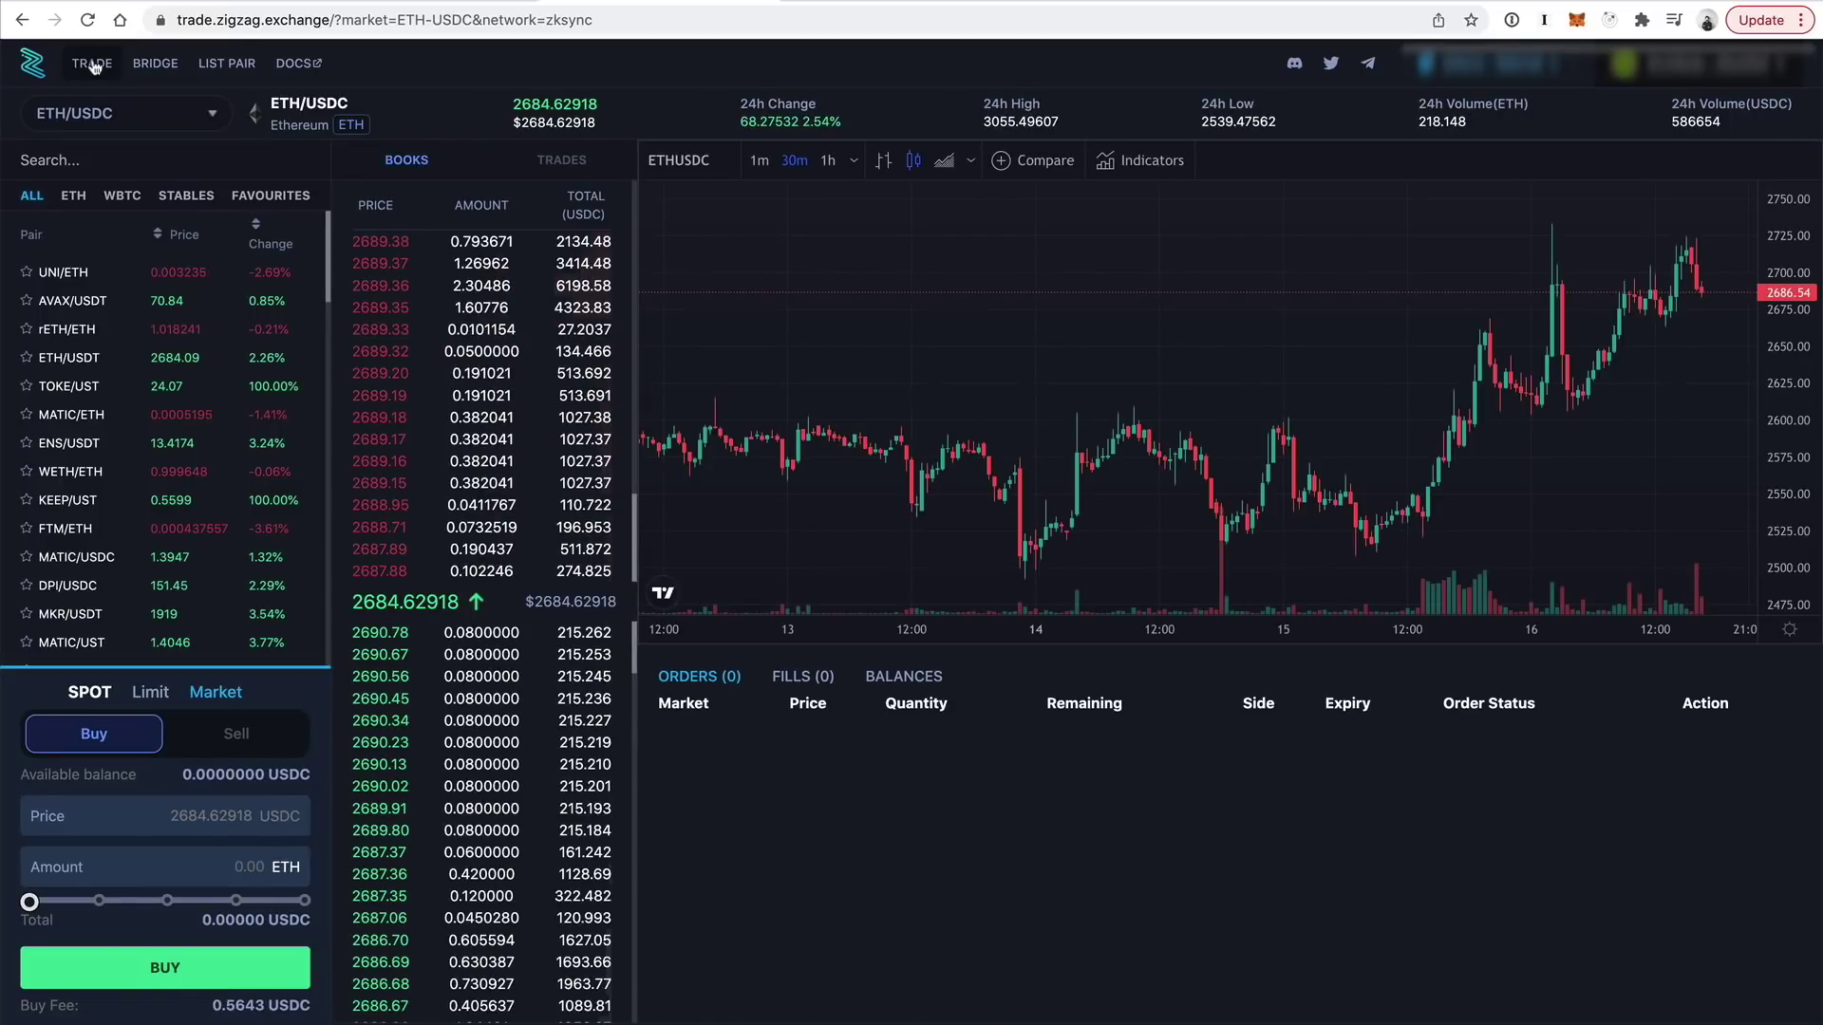
pyautogui.click(88, 20)
pyautogui.click(1576, 20)
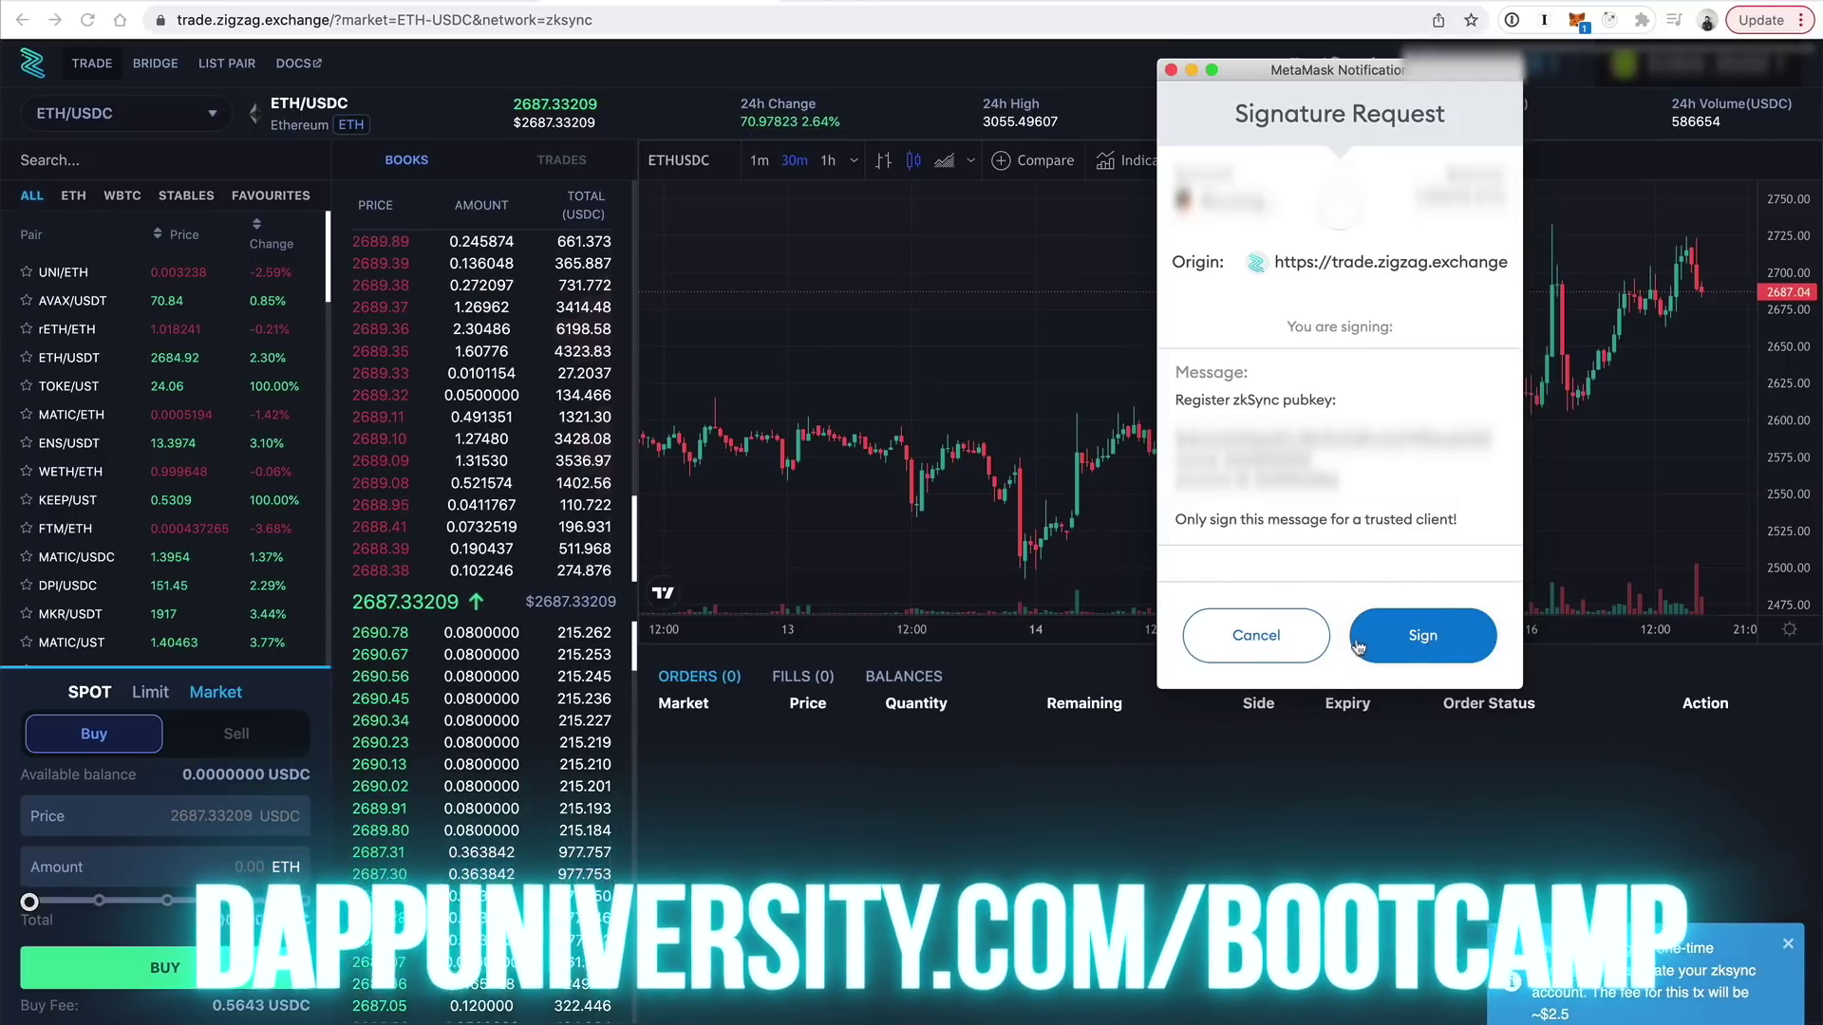
pyautogui.click(1447, 637)
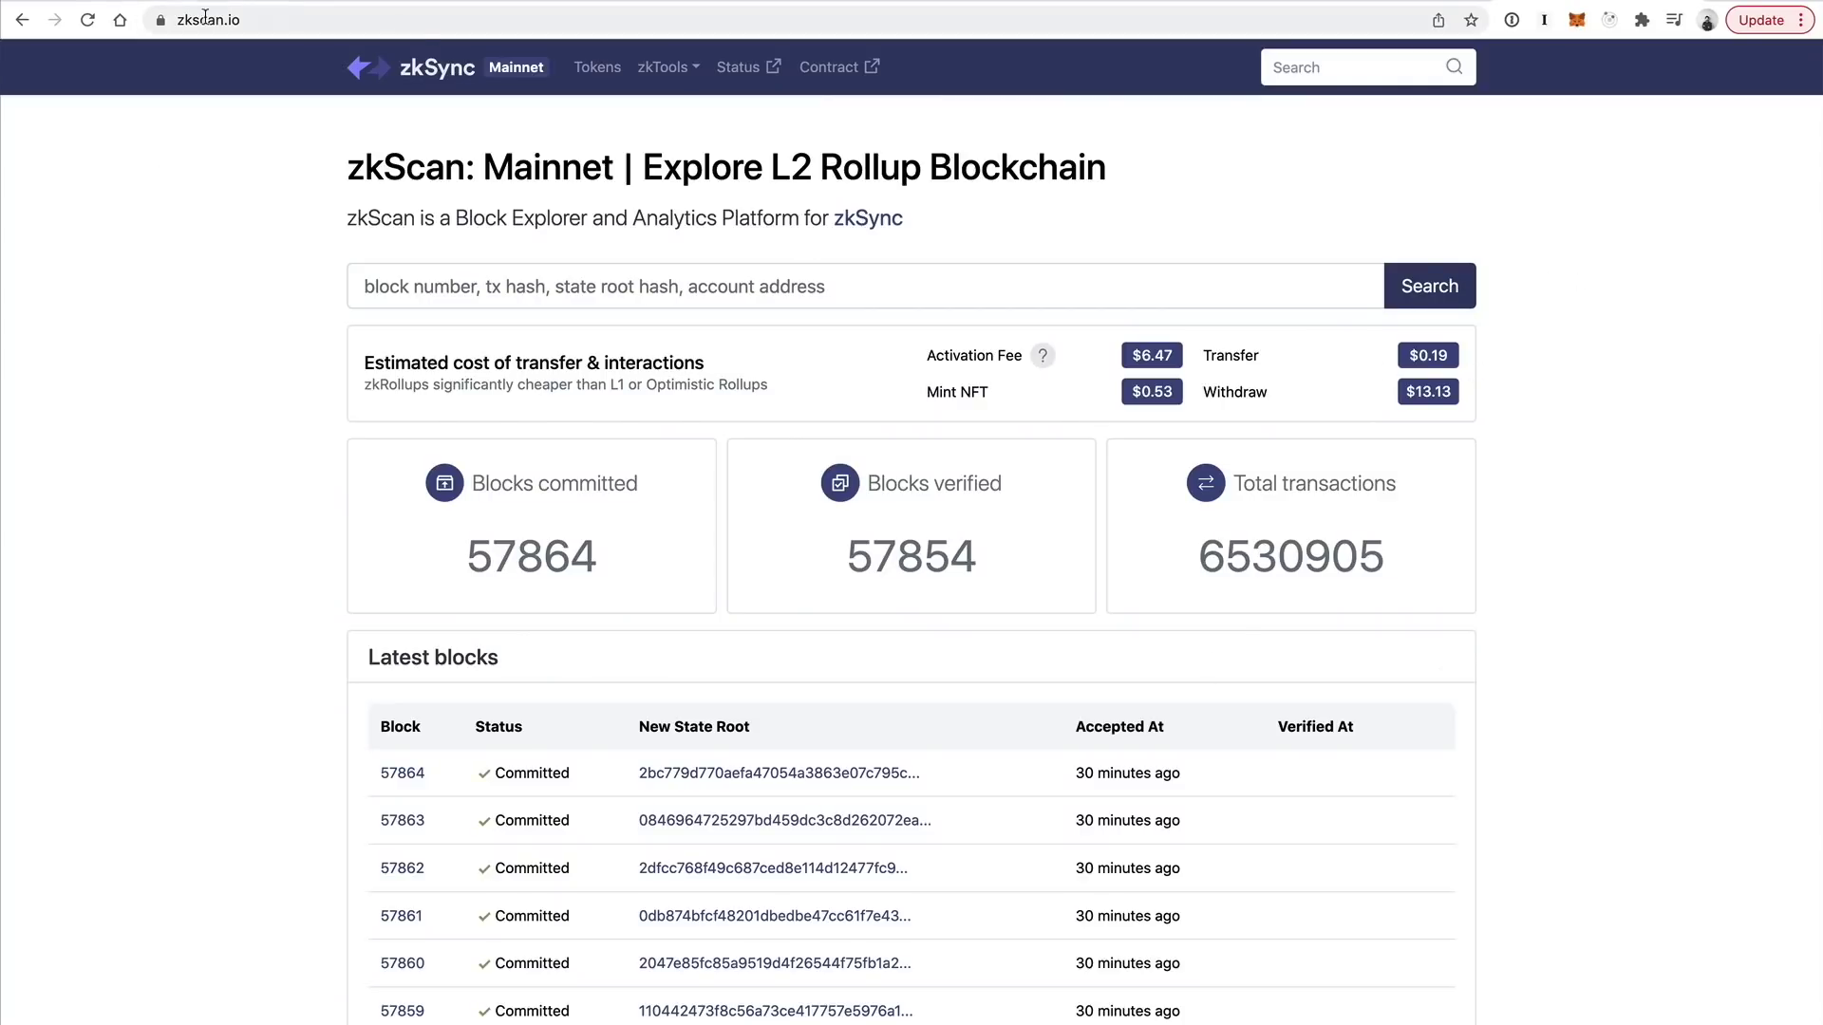
# Look up the copied wallet address on zkScan, confirm the 0.00739 ETH balance, and return to ZigZag
pyautogui.click(1577, 20)
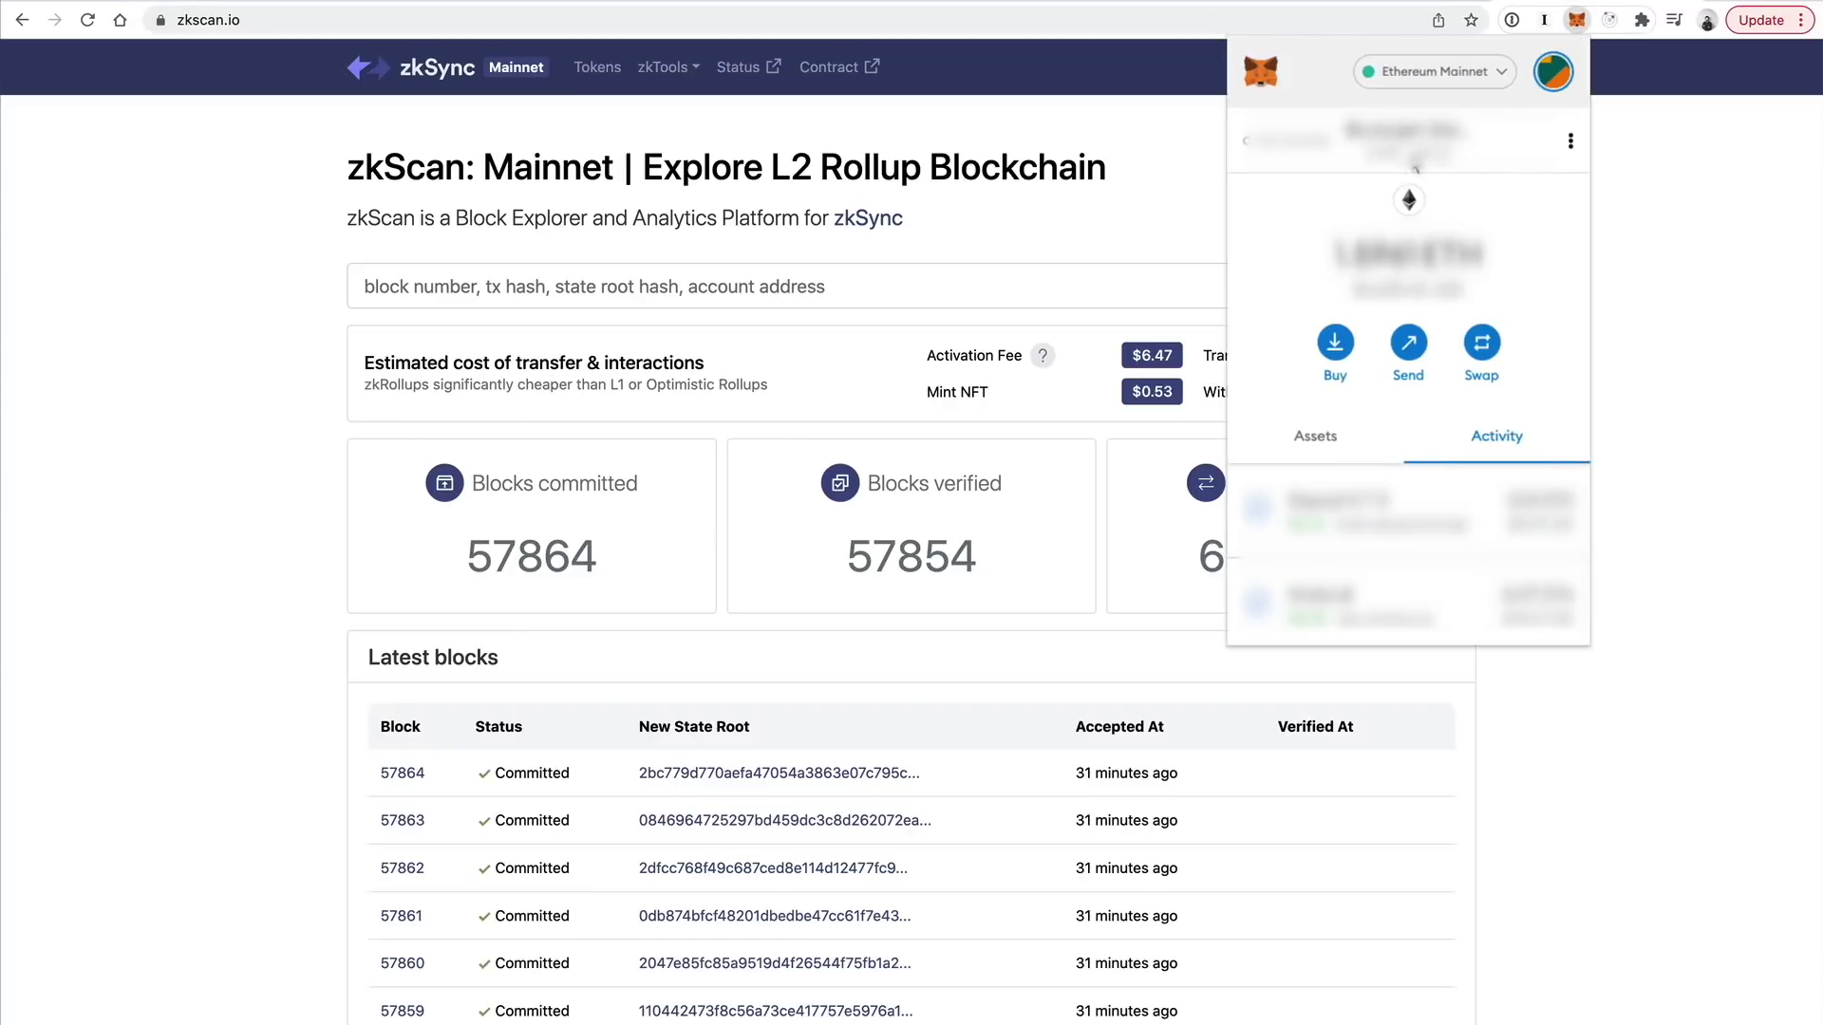
pyautogui.click(1044, 278)
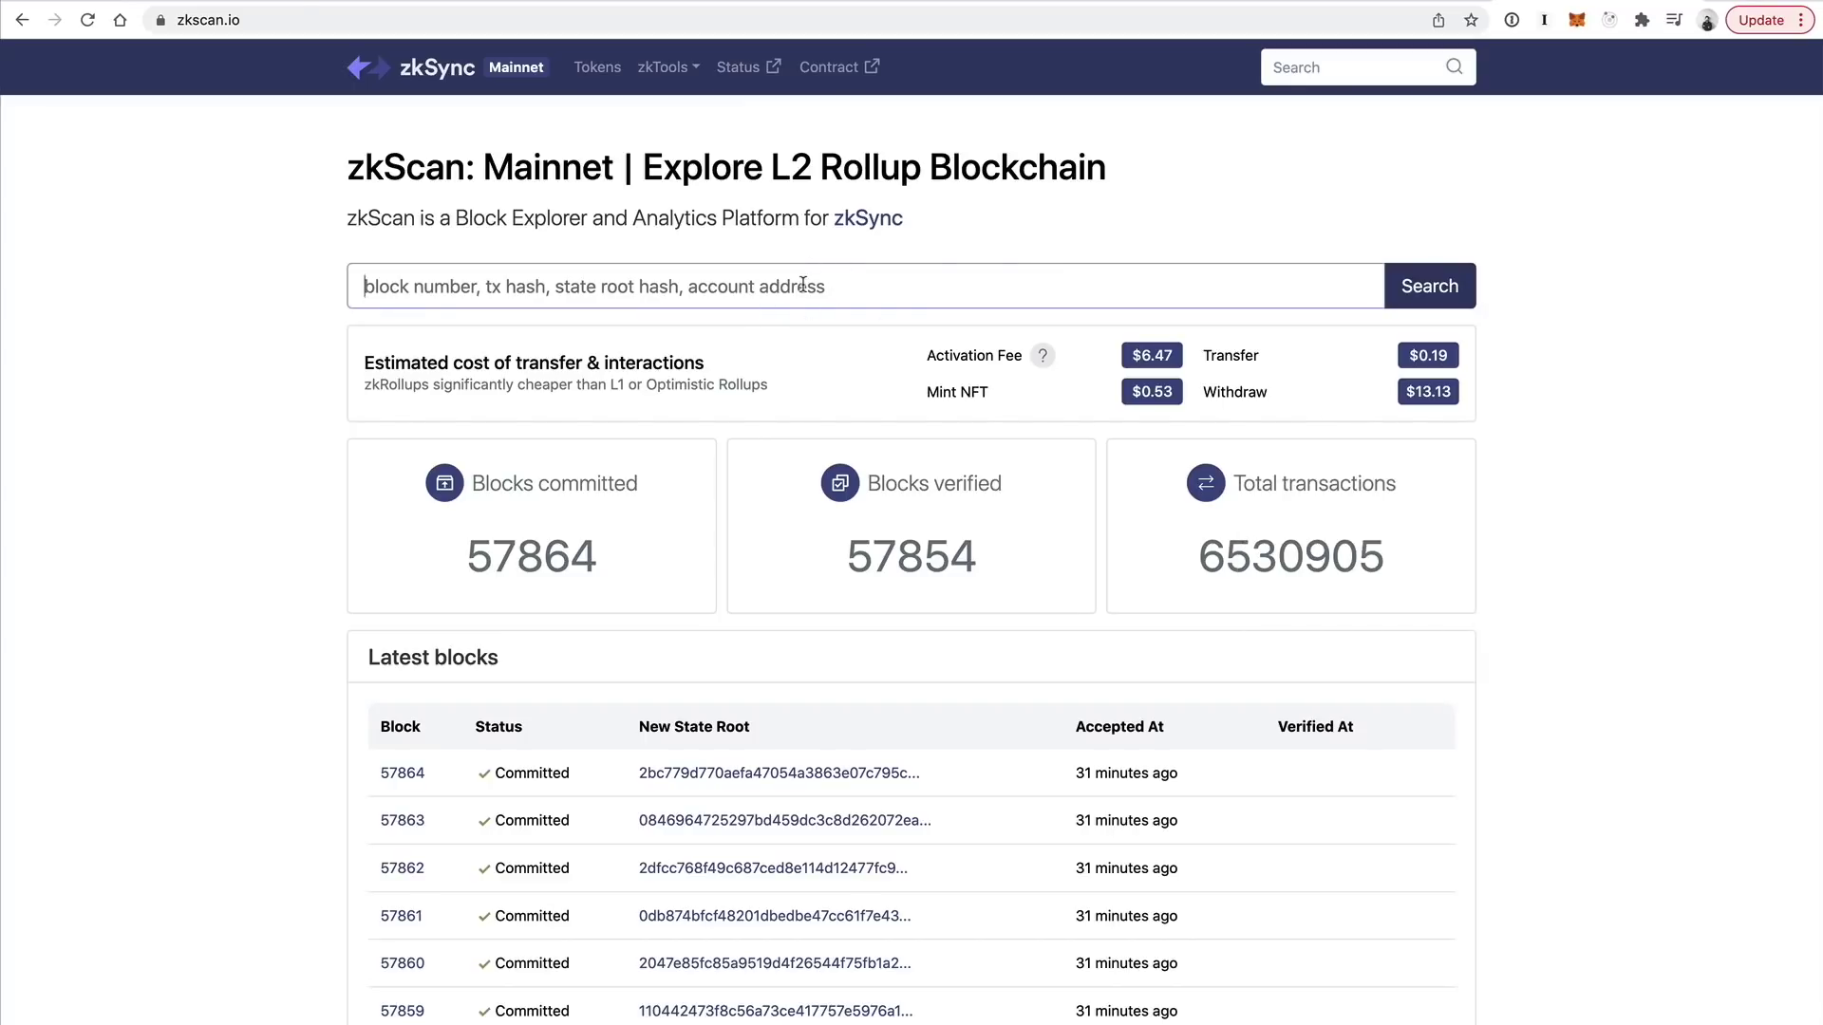
pyautogui.press('super+v')
pyautogui.press('Return')
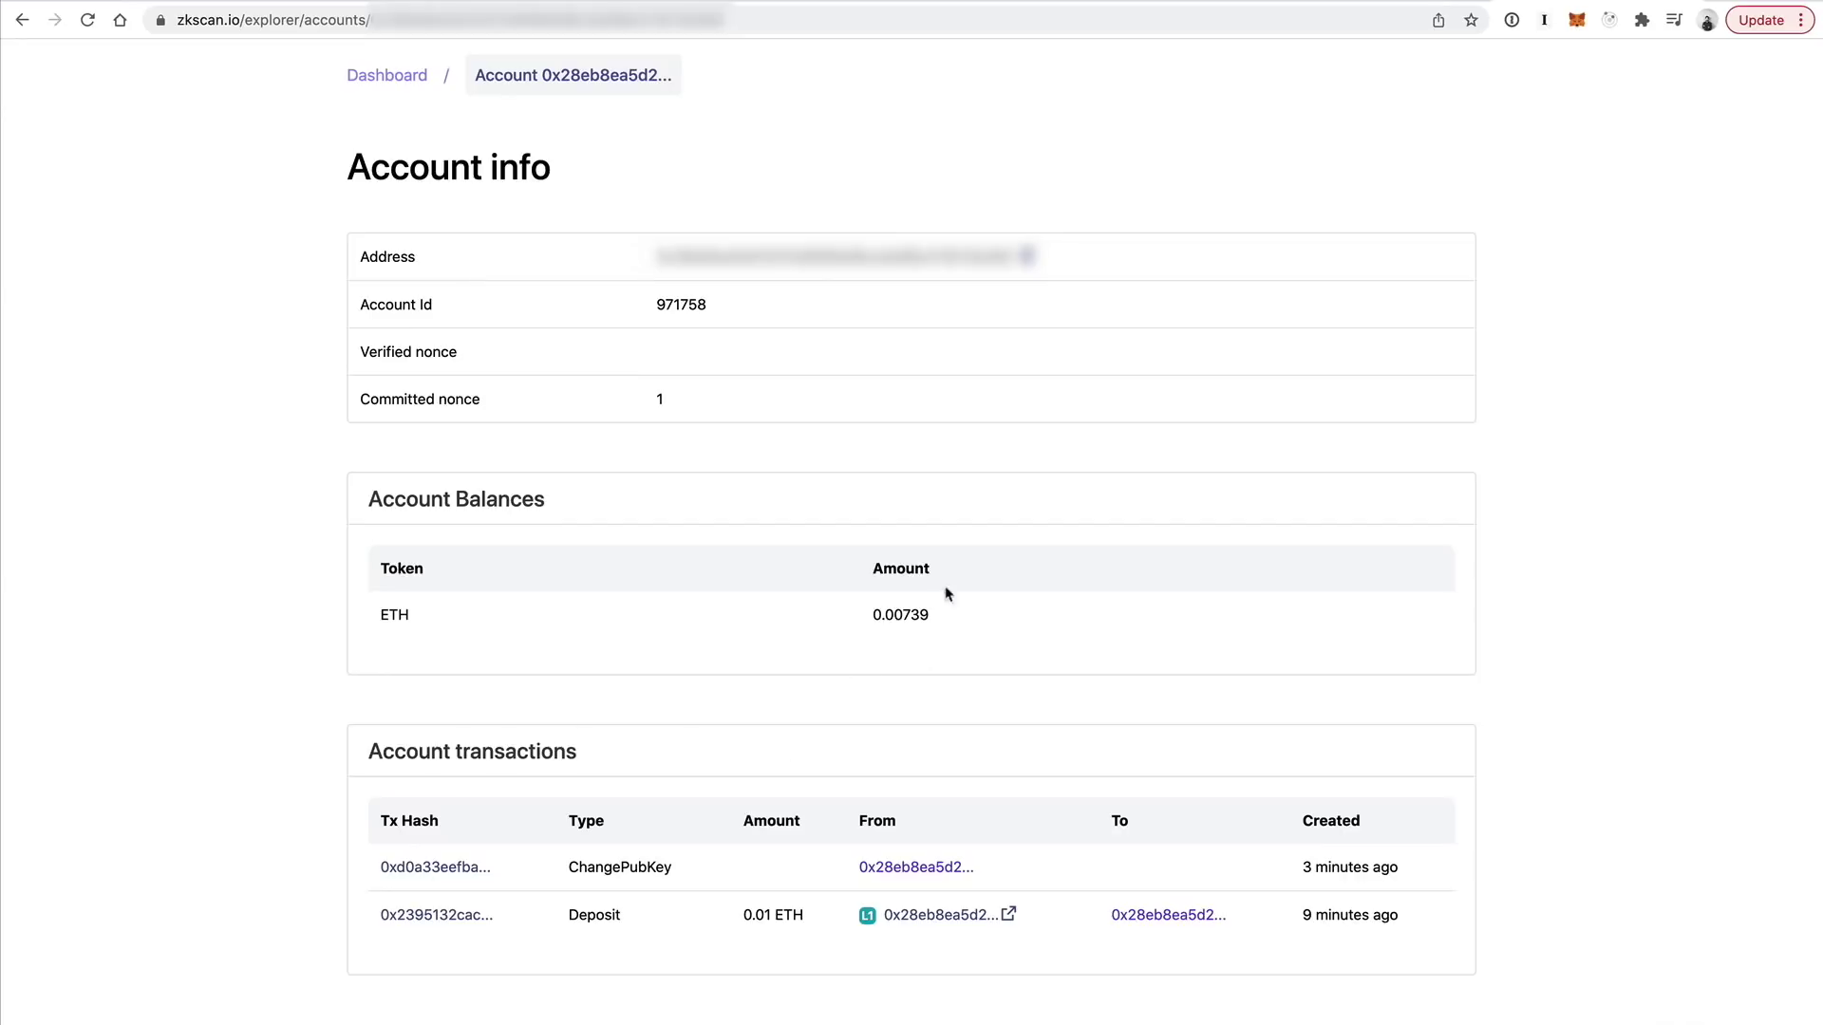
pyautogui.doubleClick(915, 613)
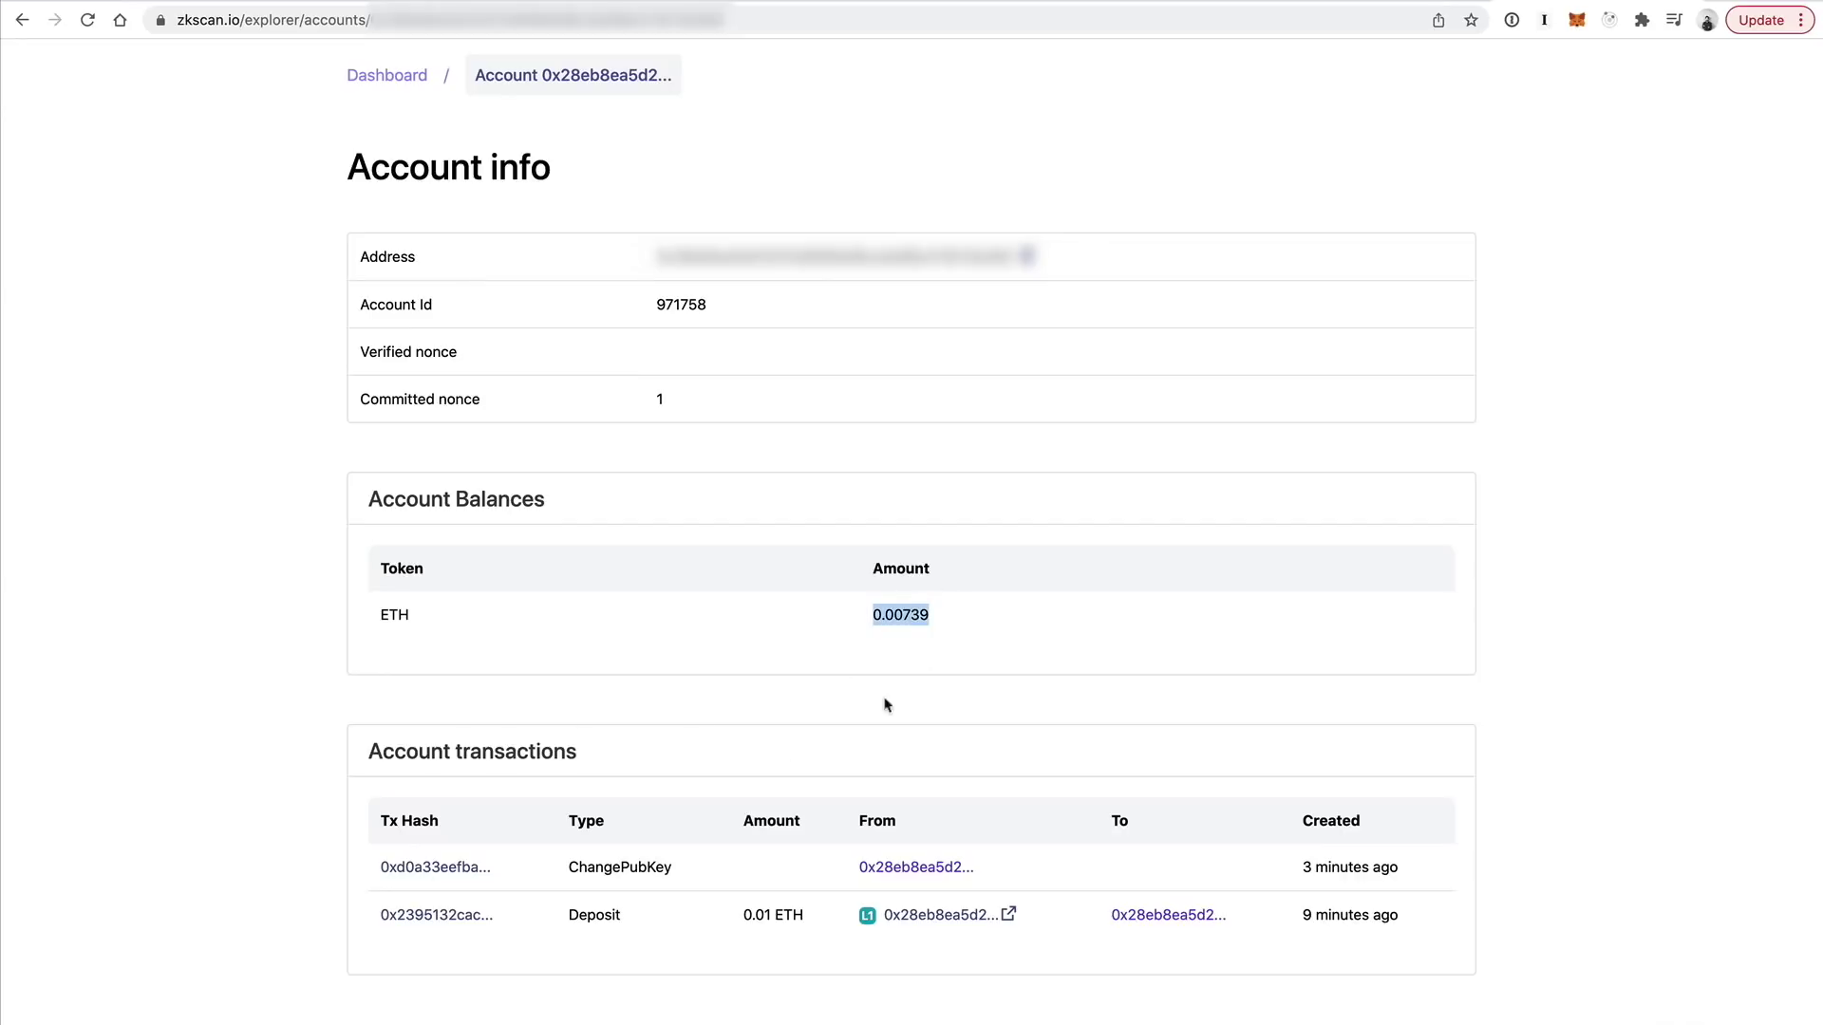
pyautogui.click(852, 1004)
pyautogui.click(217, 1)
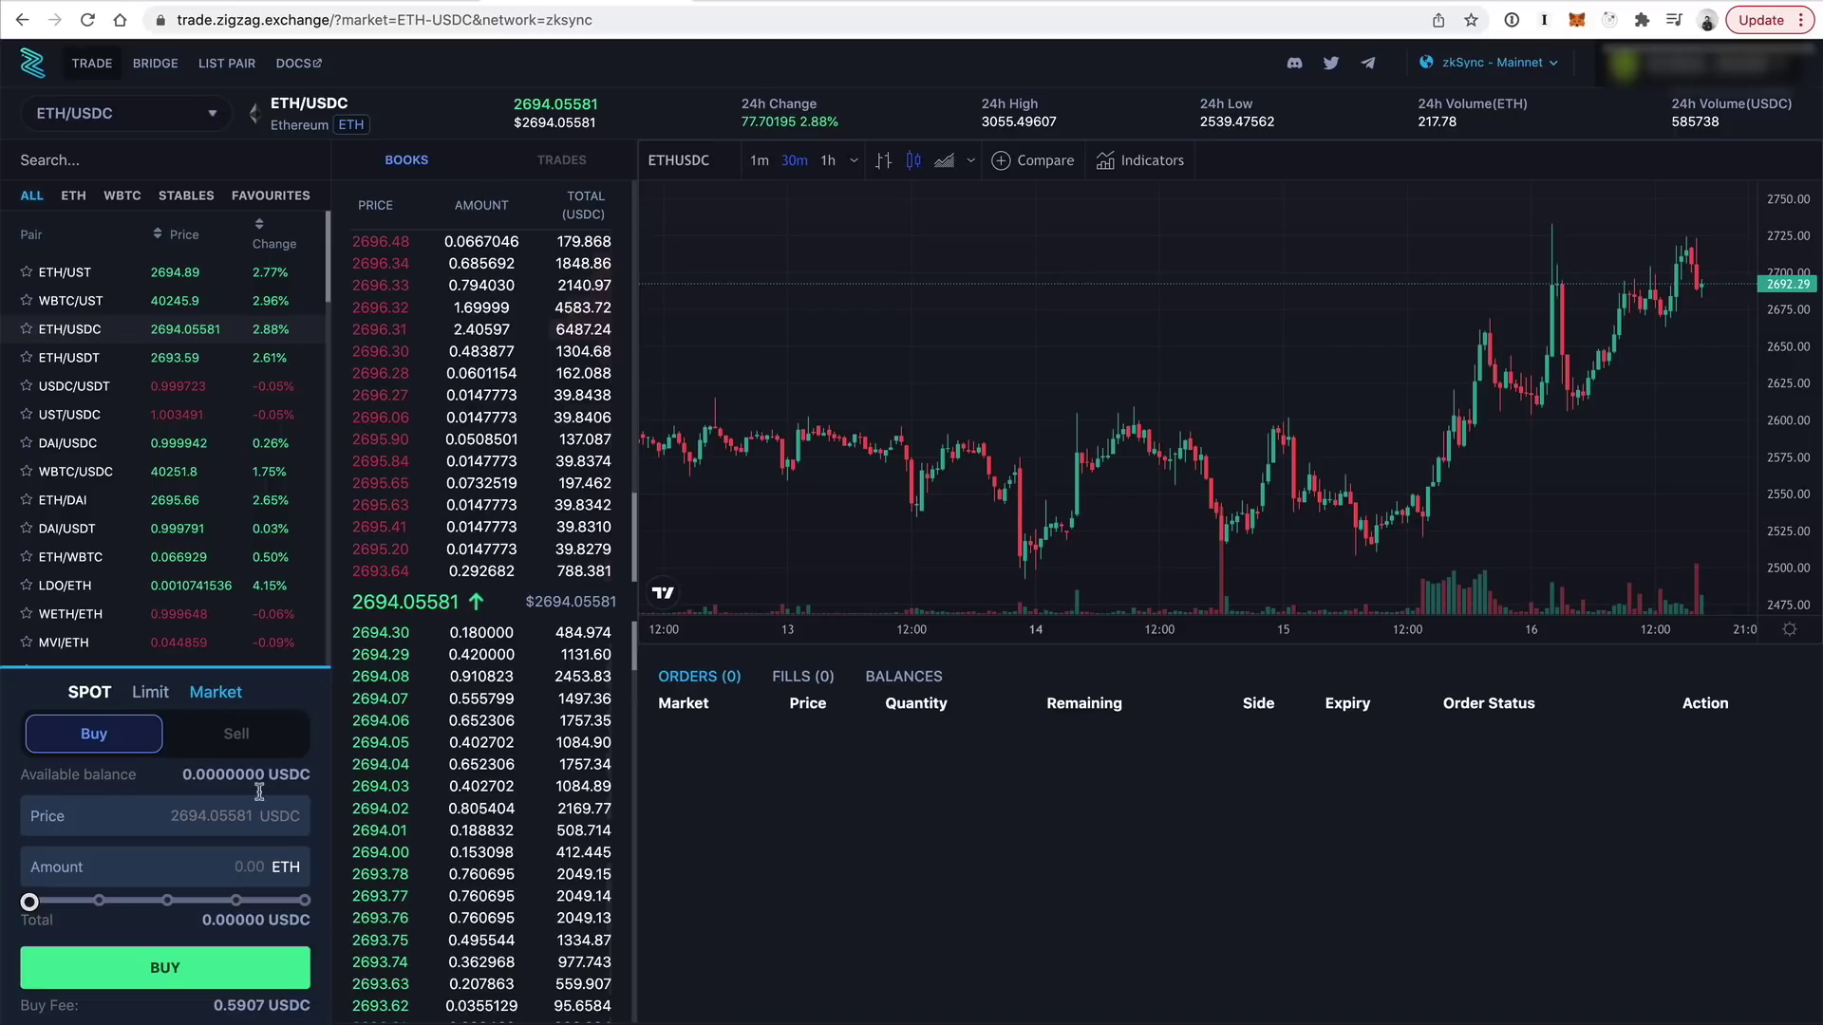
# Place a market sell of 0.001 ETH for USDC and sign the order in MetaMask
pyautogui.click(253, 742)
pyautogui.click(252, 862)
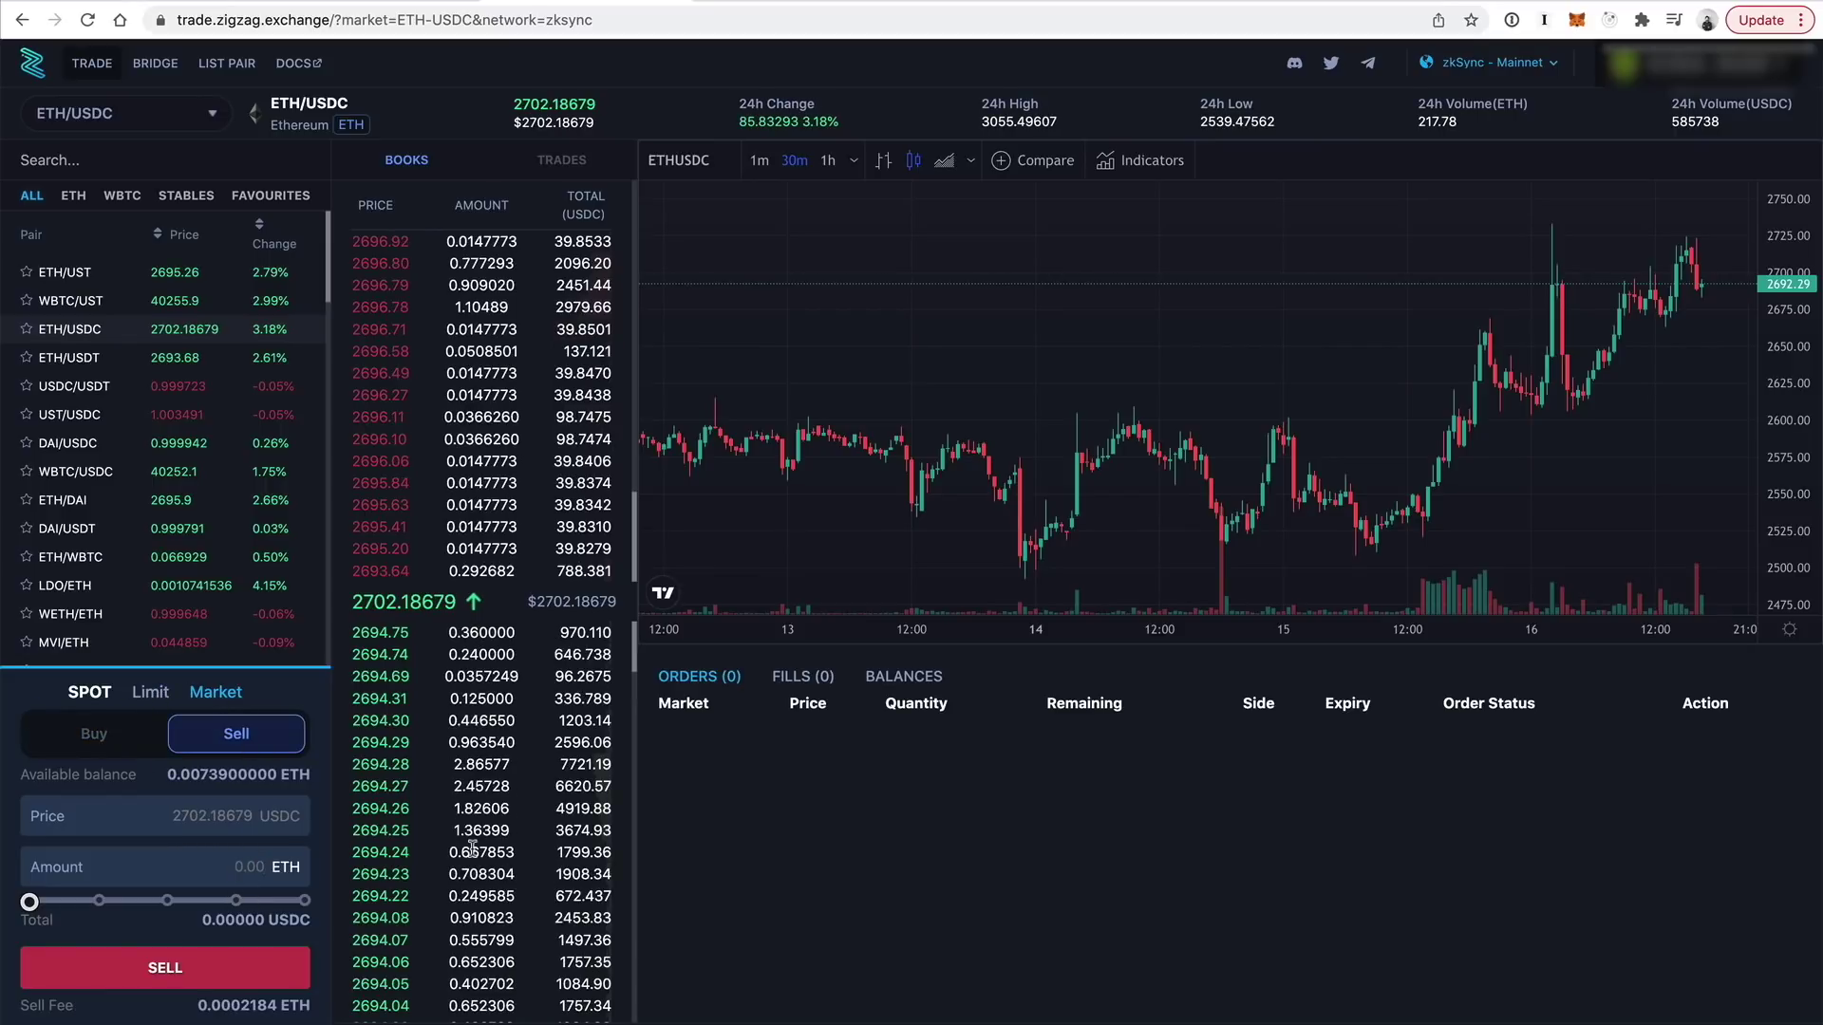
pyautogui.write('0.00')
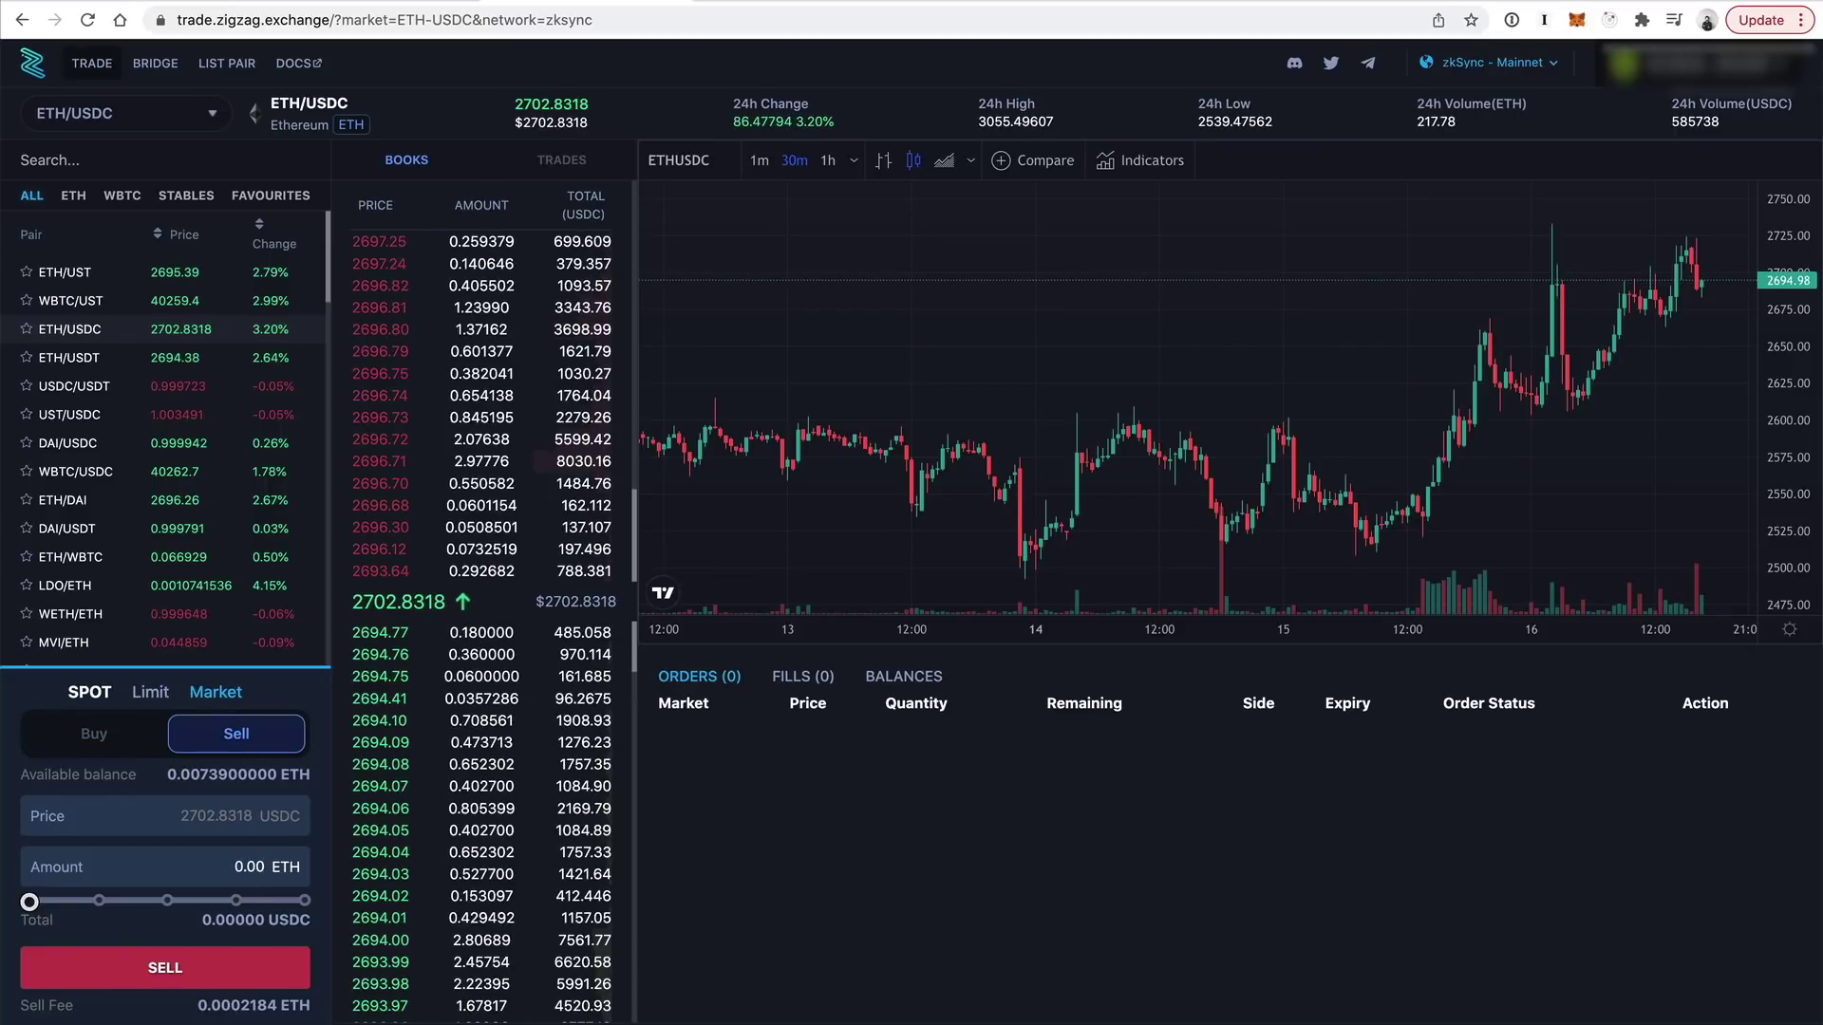
pyautogui.write('1')
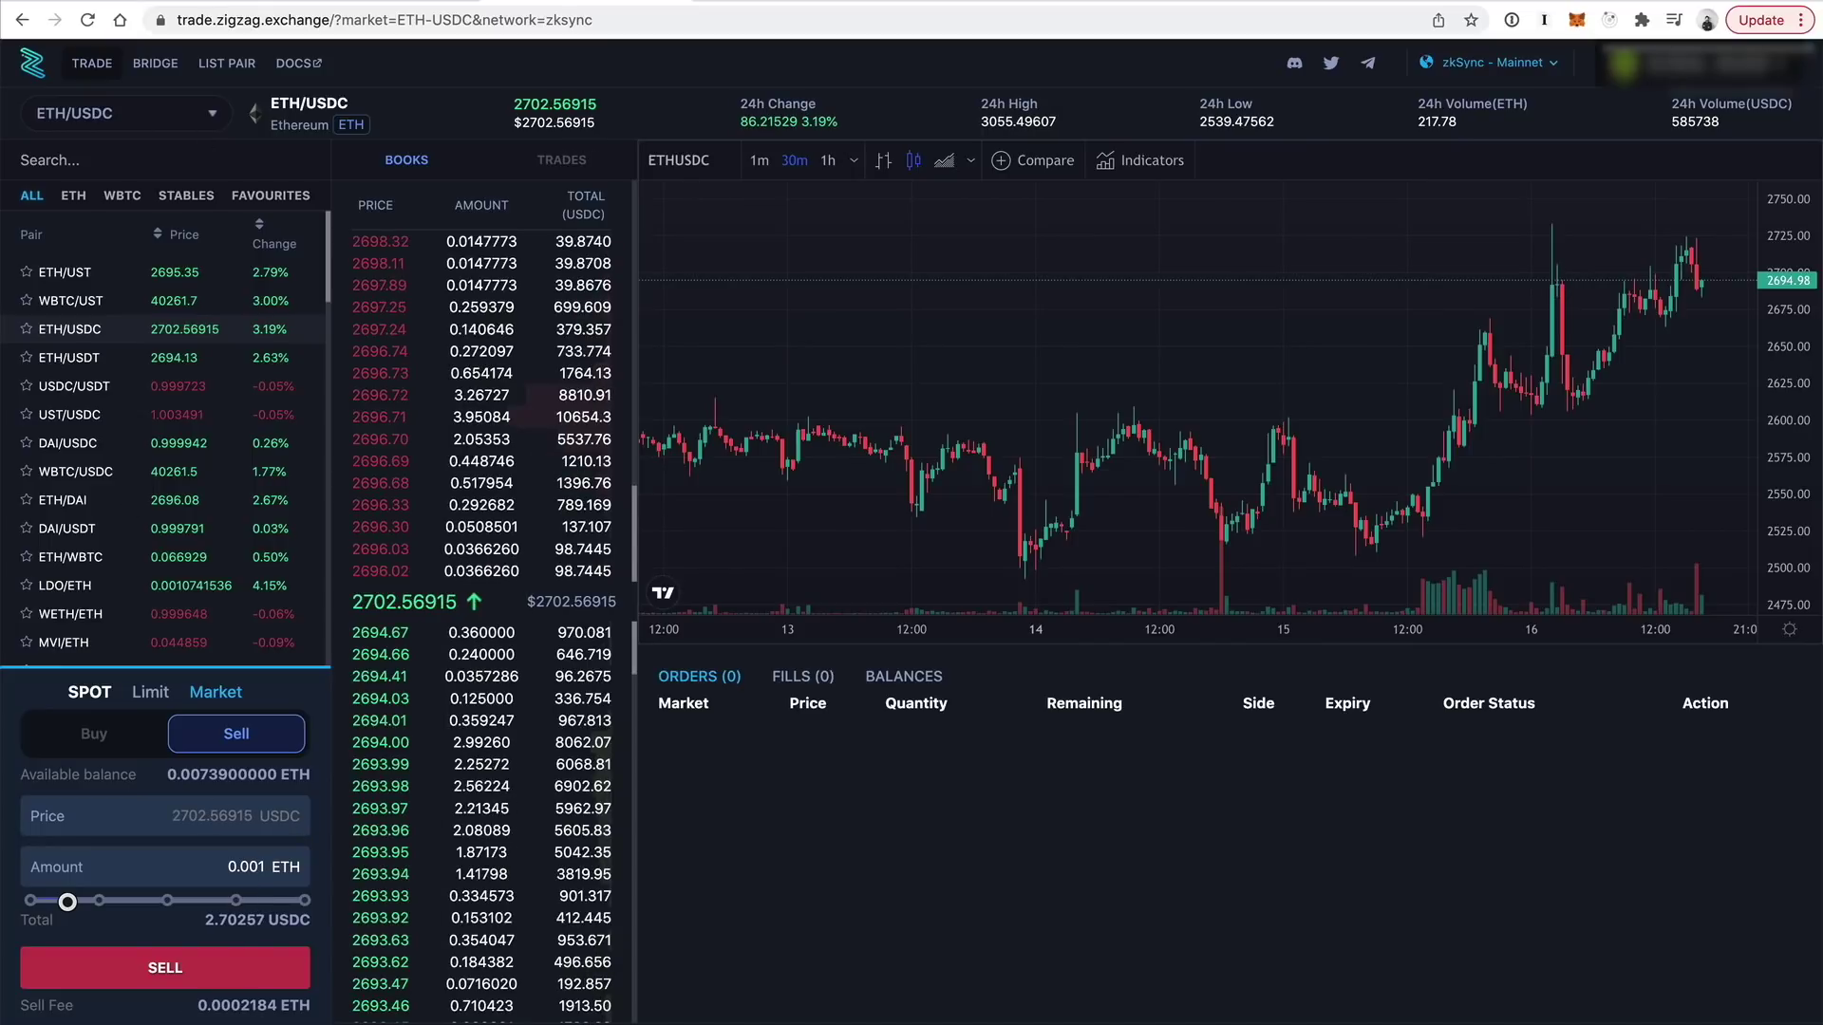
pyautogui.click(194, 978)
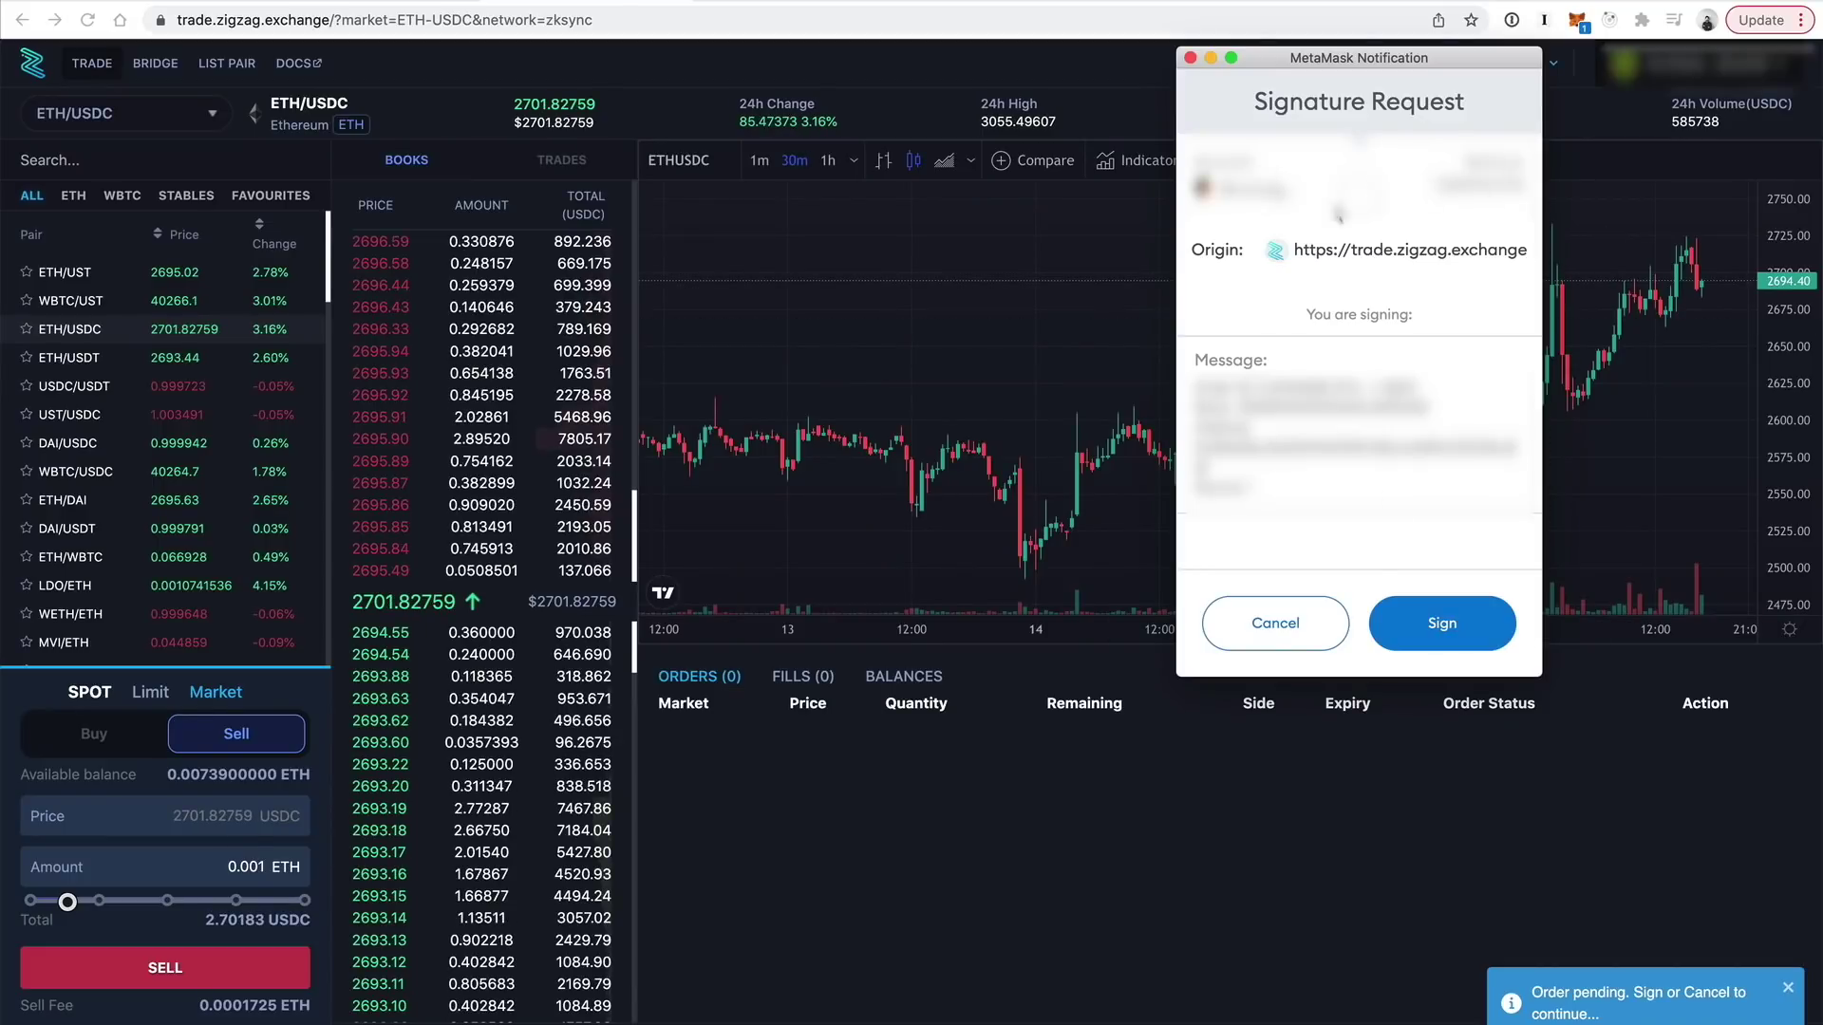
pyautogui.click(1437, 616)
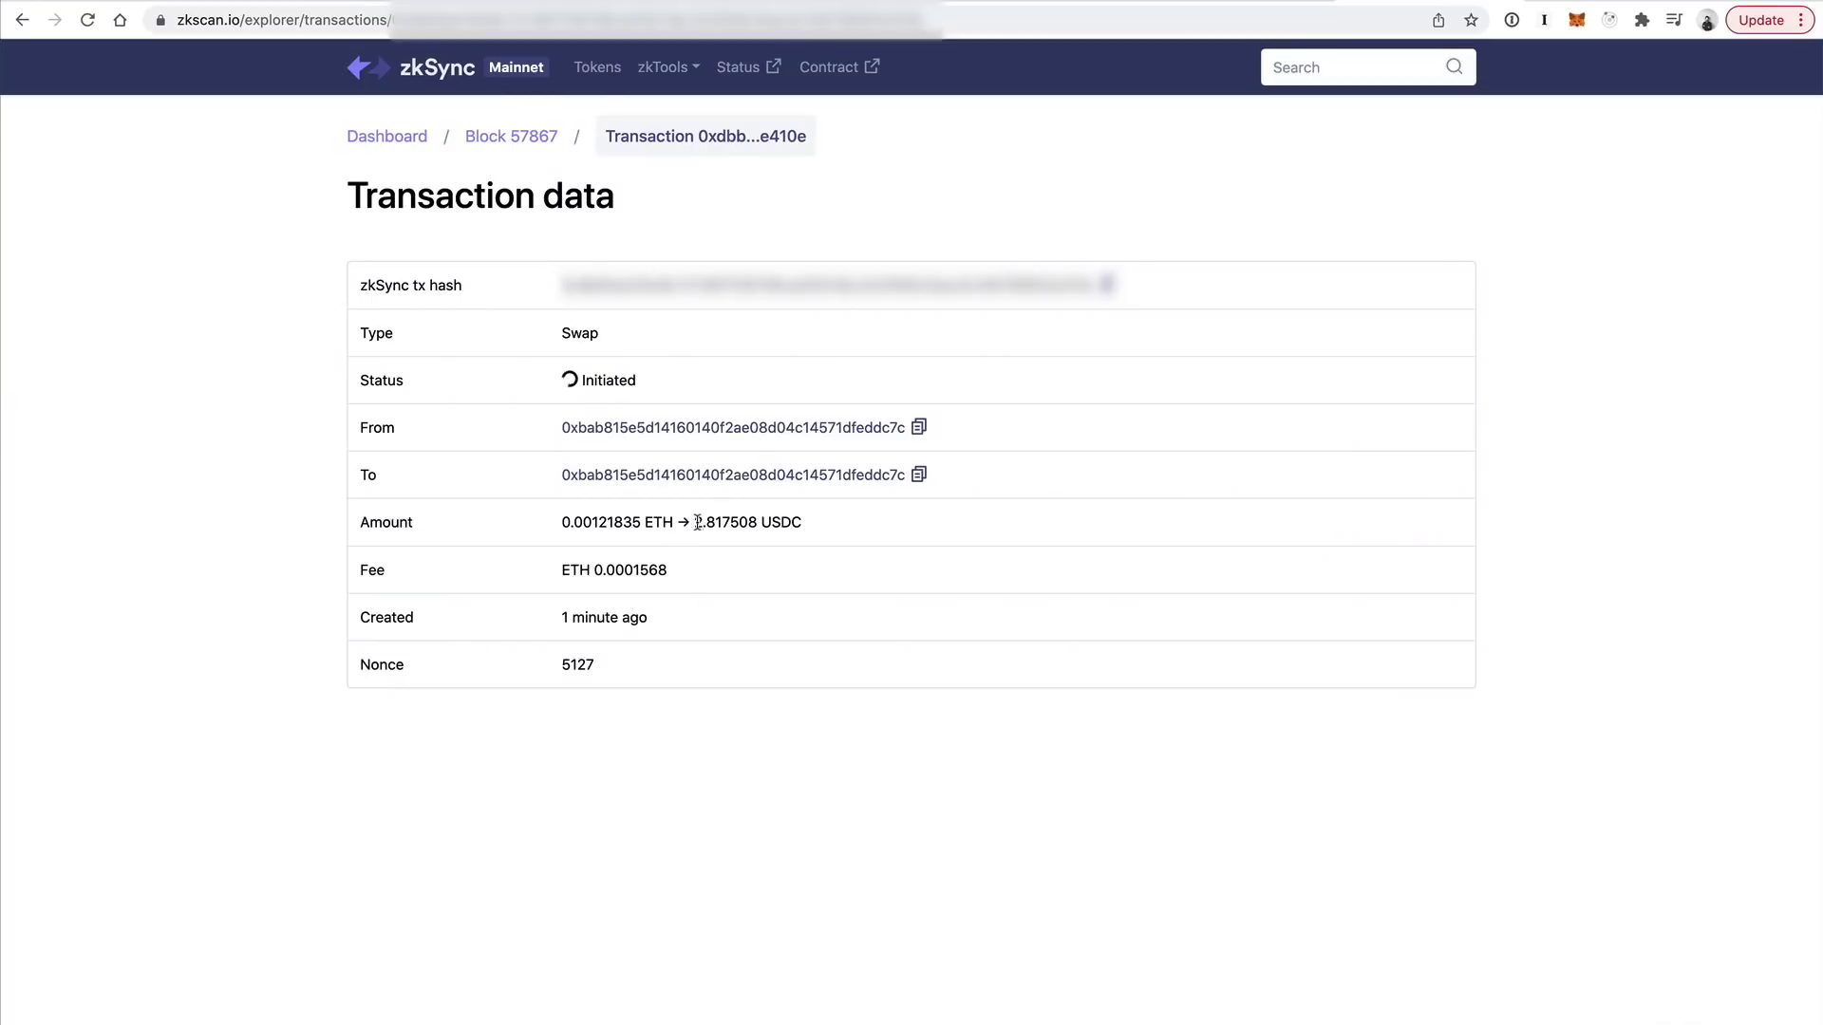
# On zkScan, highlight the 2.817508 USDC received and the 0.0001568 ETH swap fee
pyautogui.moveTo(693, 522); pyautogui.dragTo(902, 528)
pyautogui.click(891, 752)
pyautogui.moveTo(592, 570); pyautogui.dragTo(682, 573)
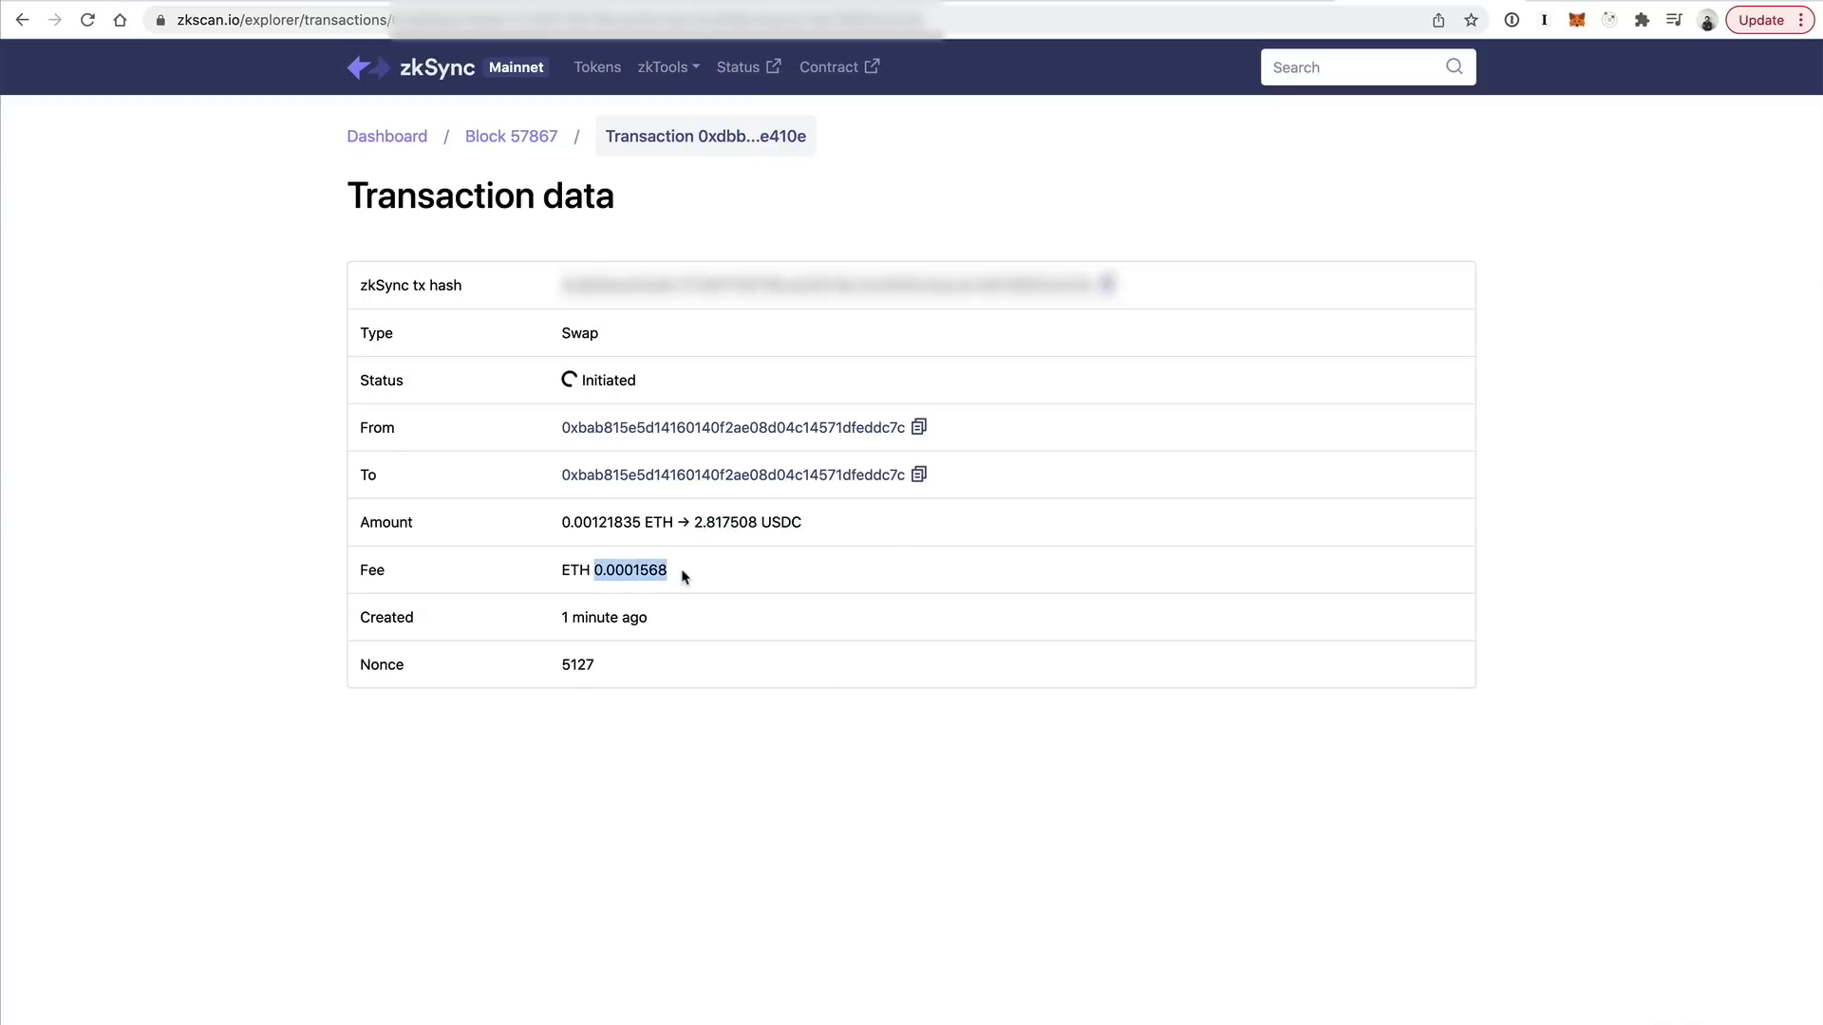
pyautogui.click(826, 812)
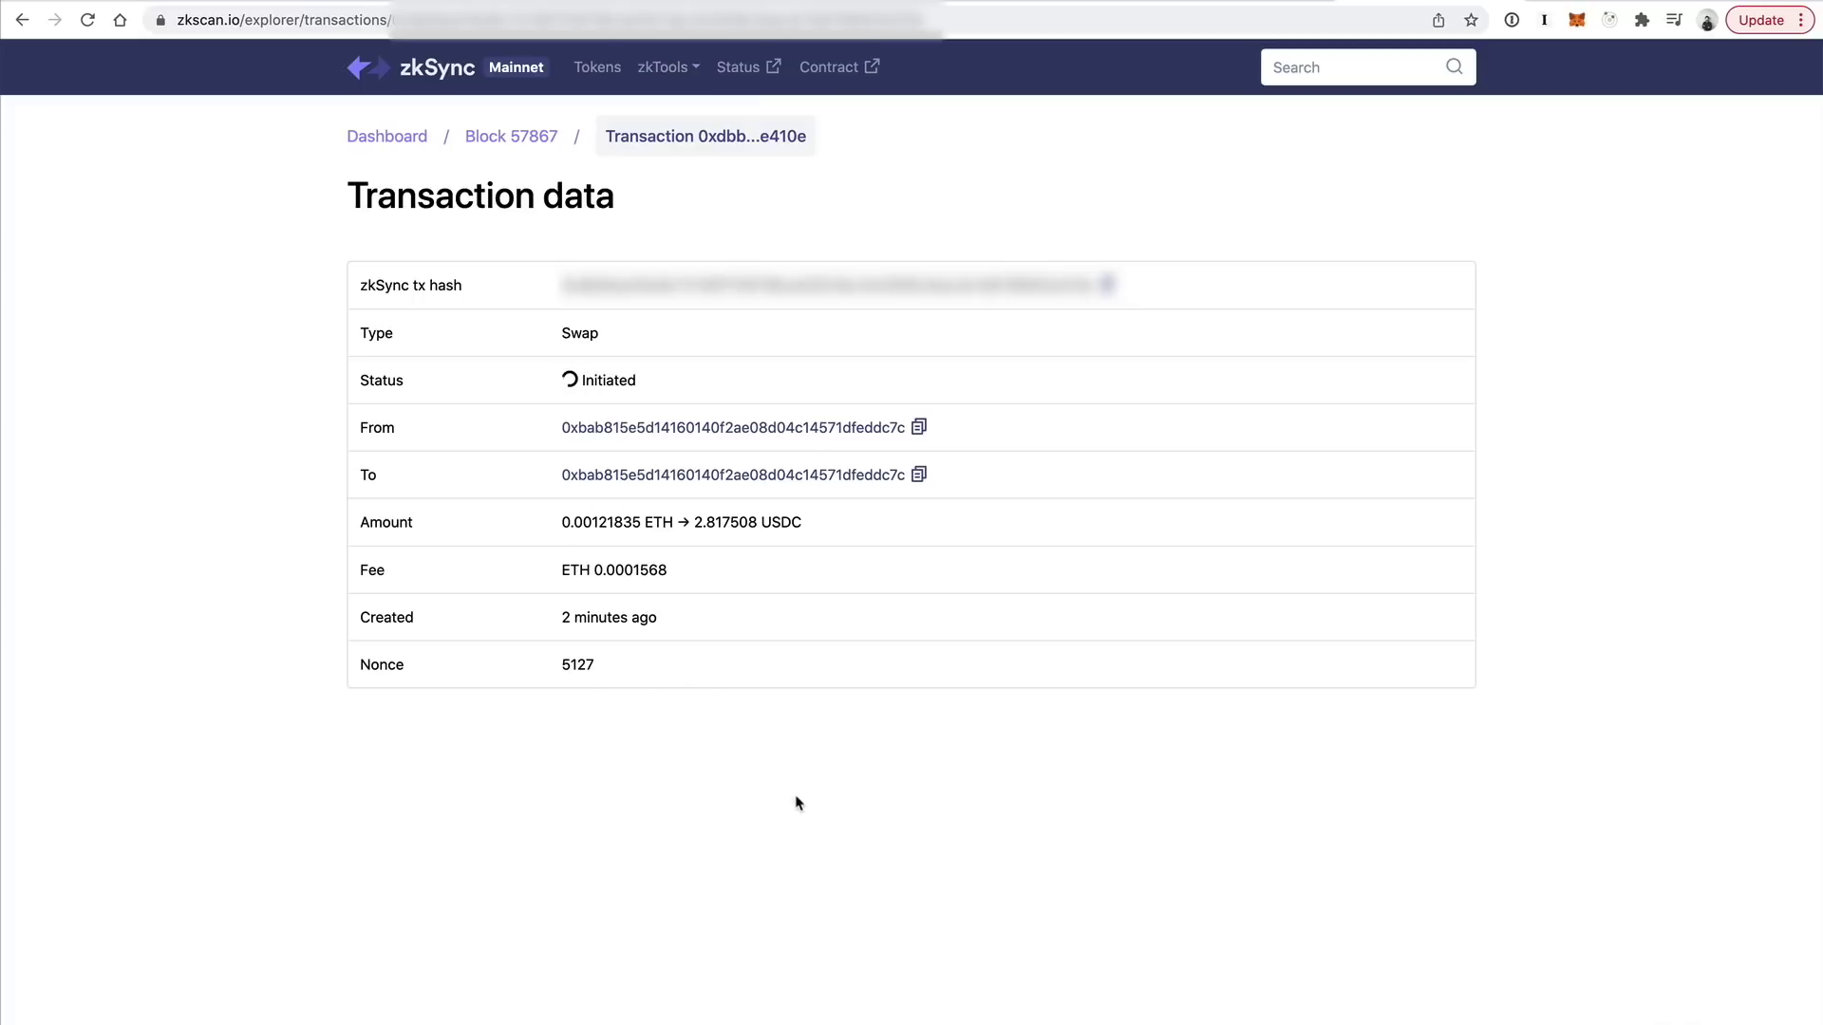
pyautogui.doubleClick(619, 572)
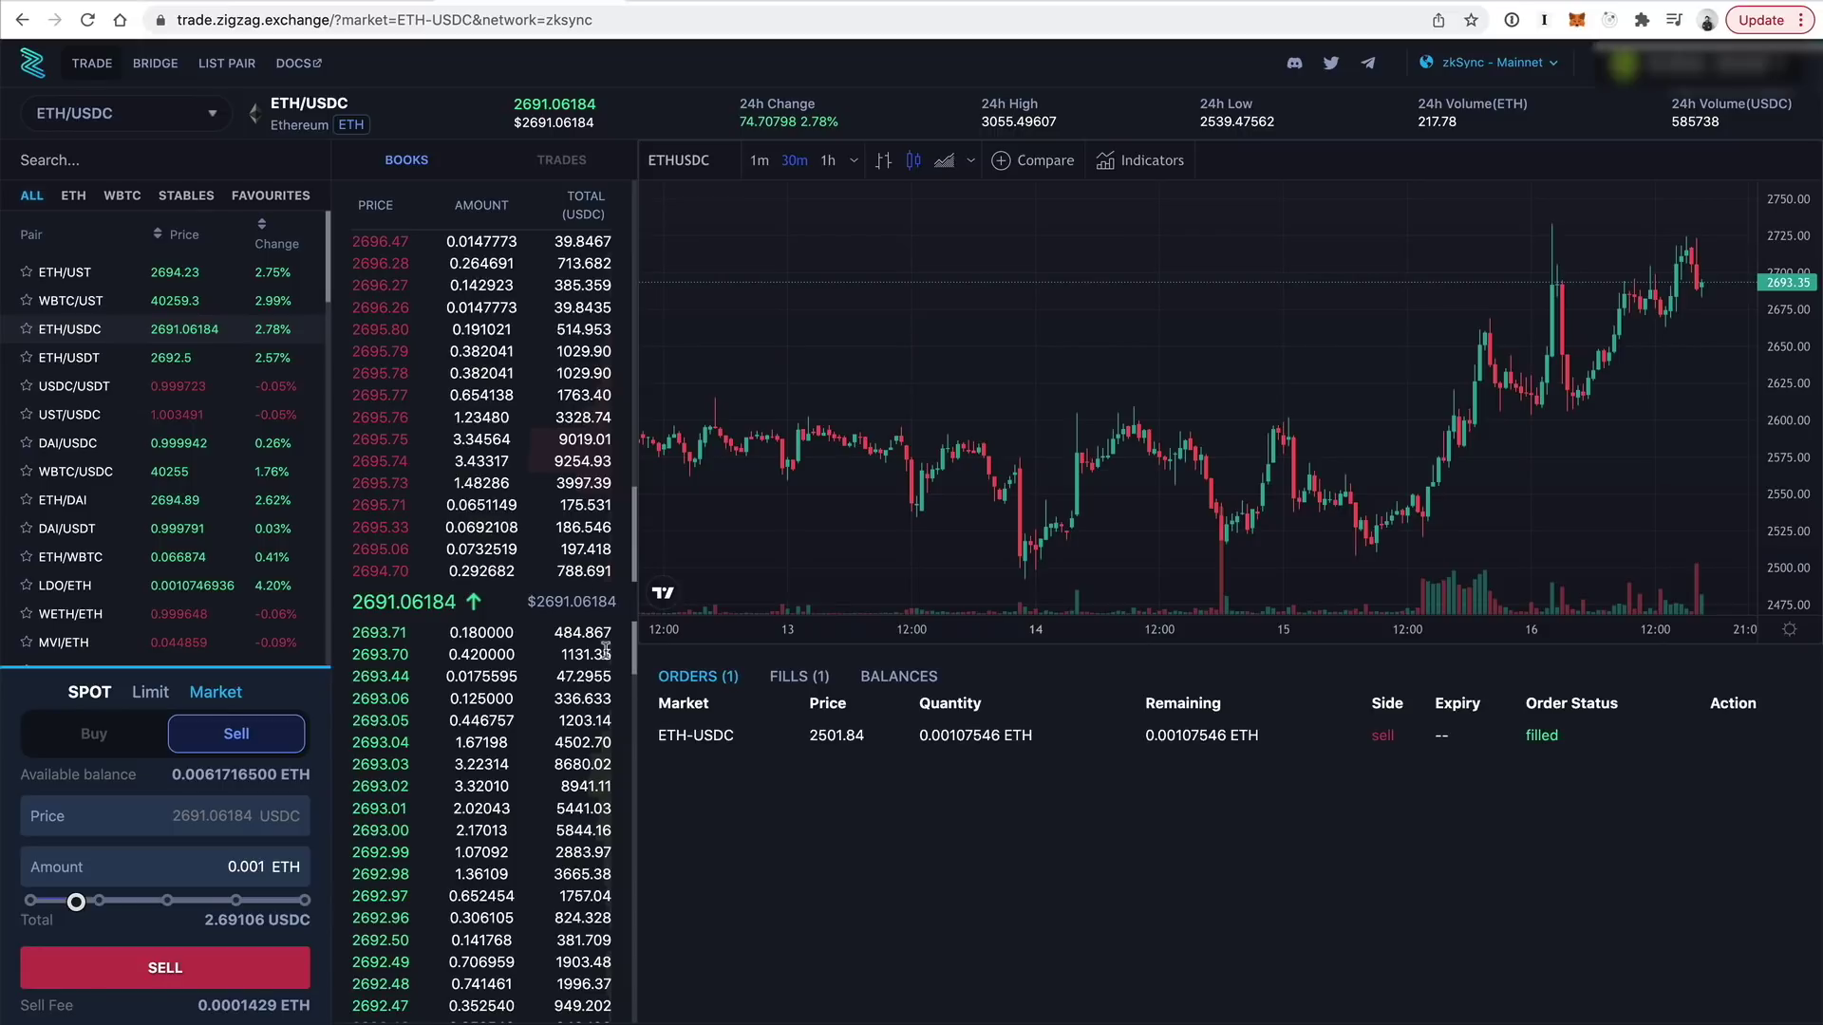
# Scroll the ZigZag ETH/USDC page down and back up
pyautogui.scroll(-1, 549, 639)
pyautogui.scroll(1, 548, 639)
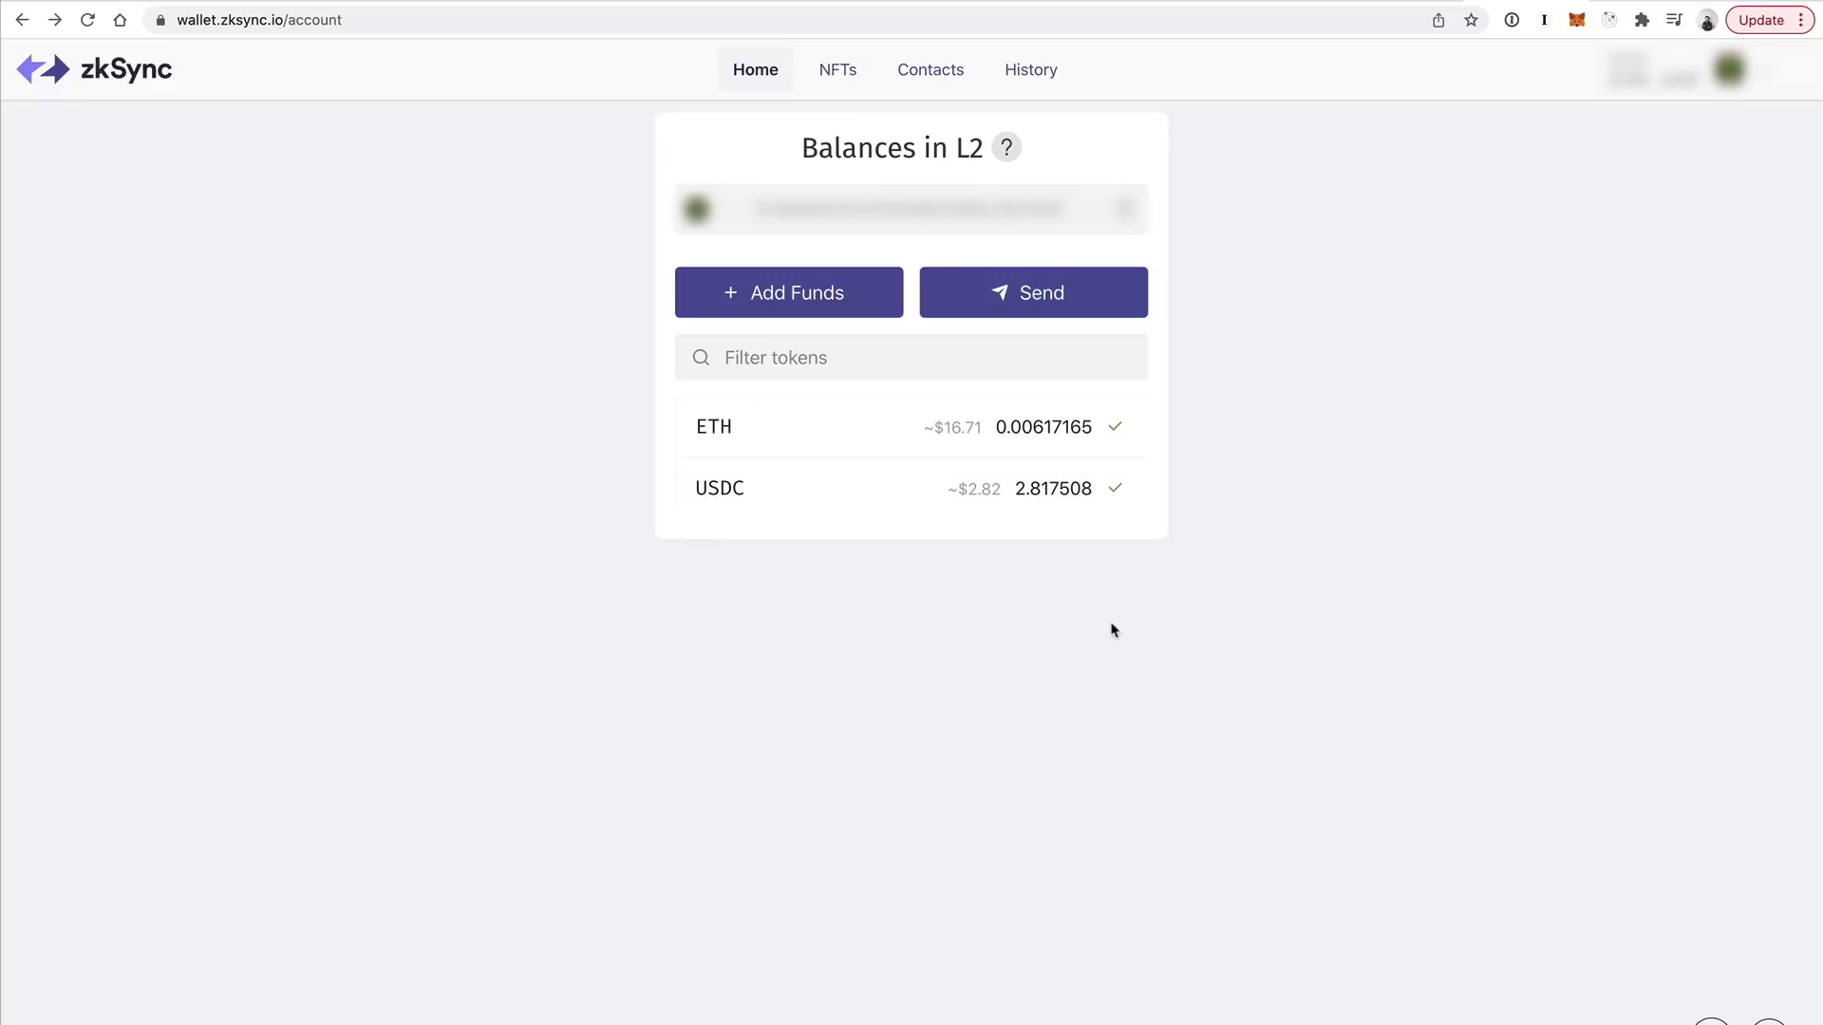
# Check the 2.817508 USDC balance, then bring up the Send on zkSync form
pyautogui.doubleClick(1054, 487)
pyautogui.click(1058, 456)
pyautogui.click(1038, 309)
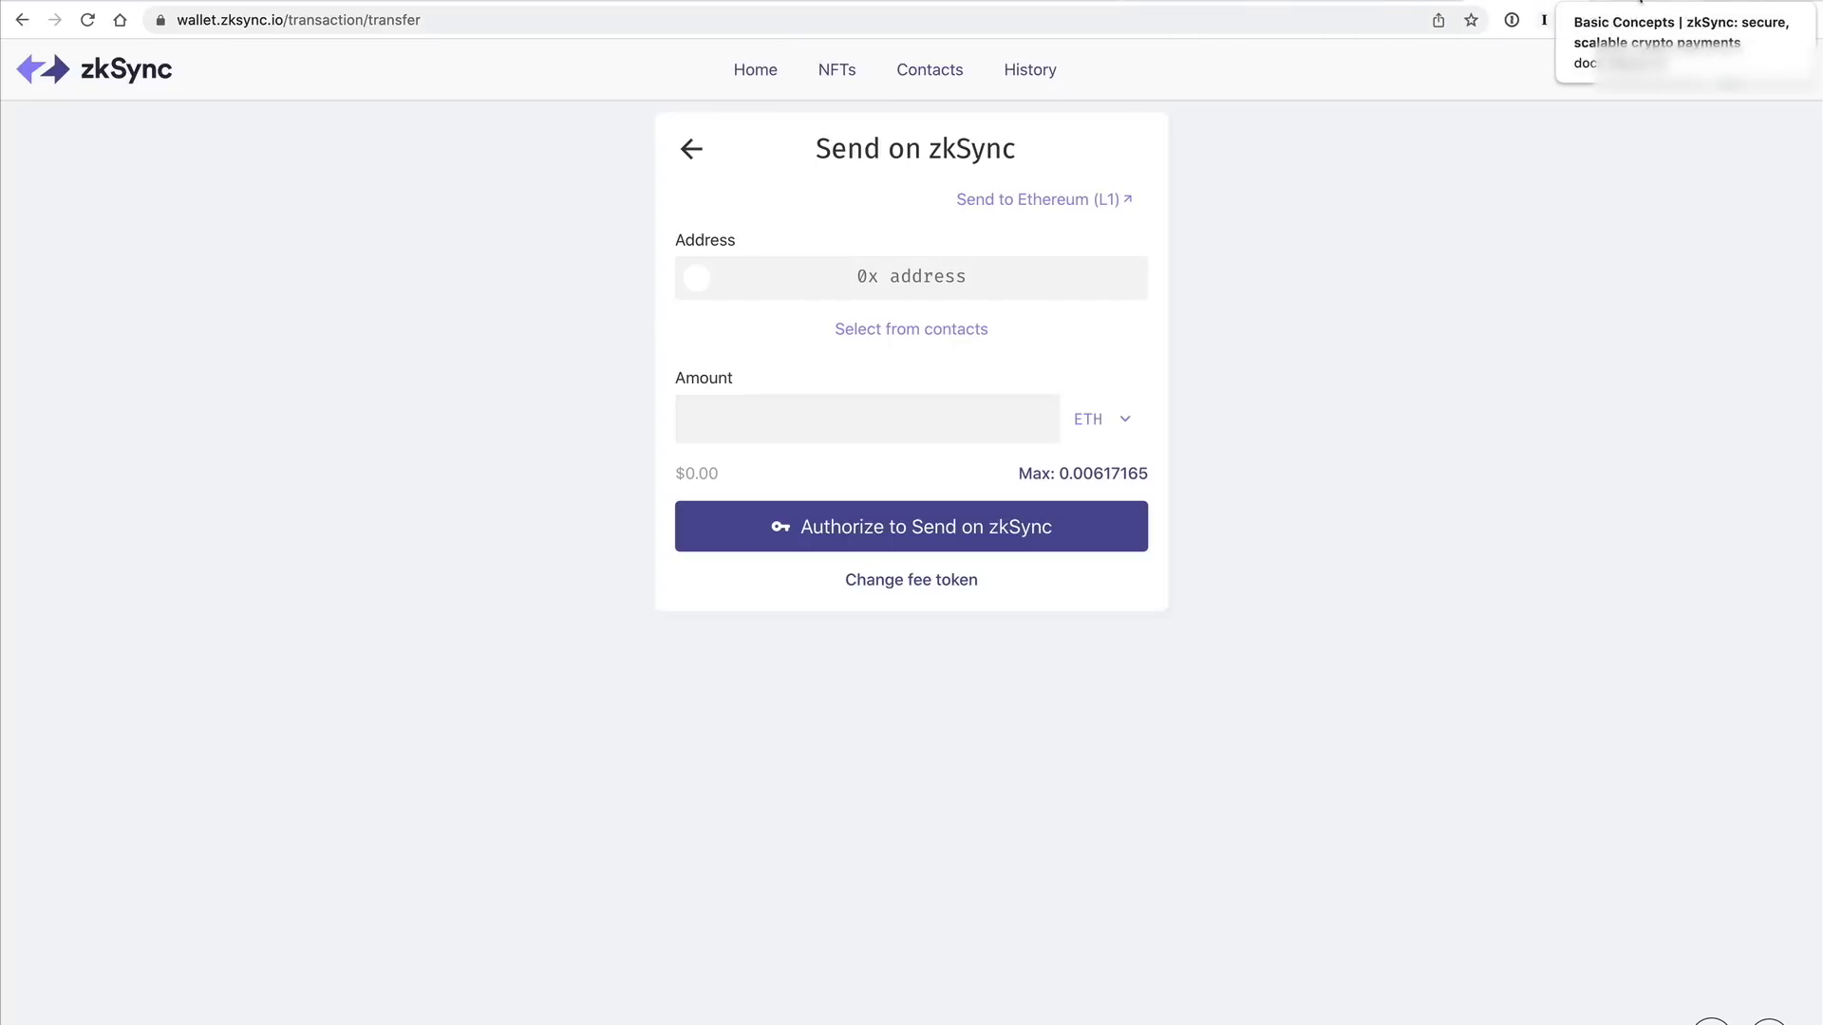
pyautogui.click(1649, 2)
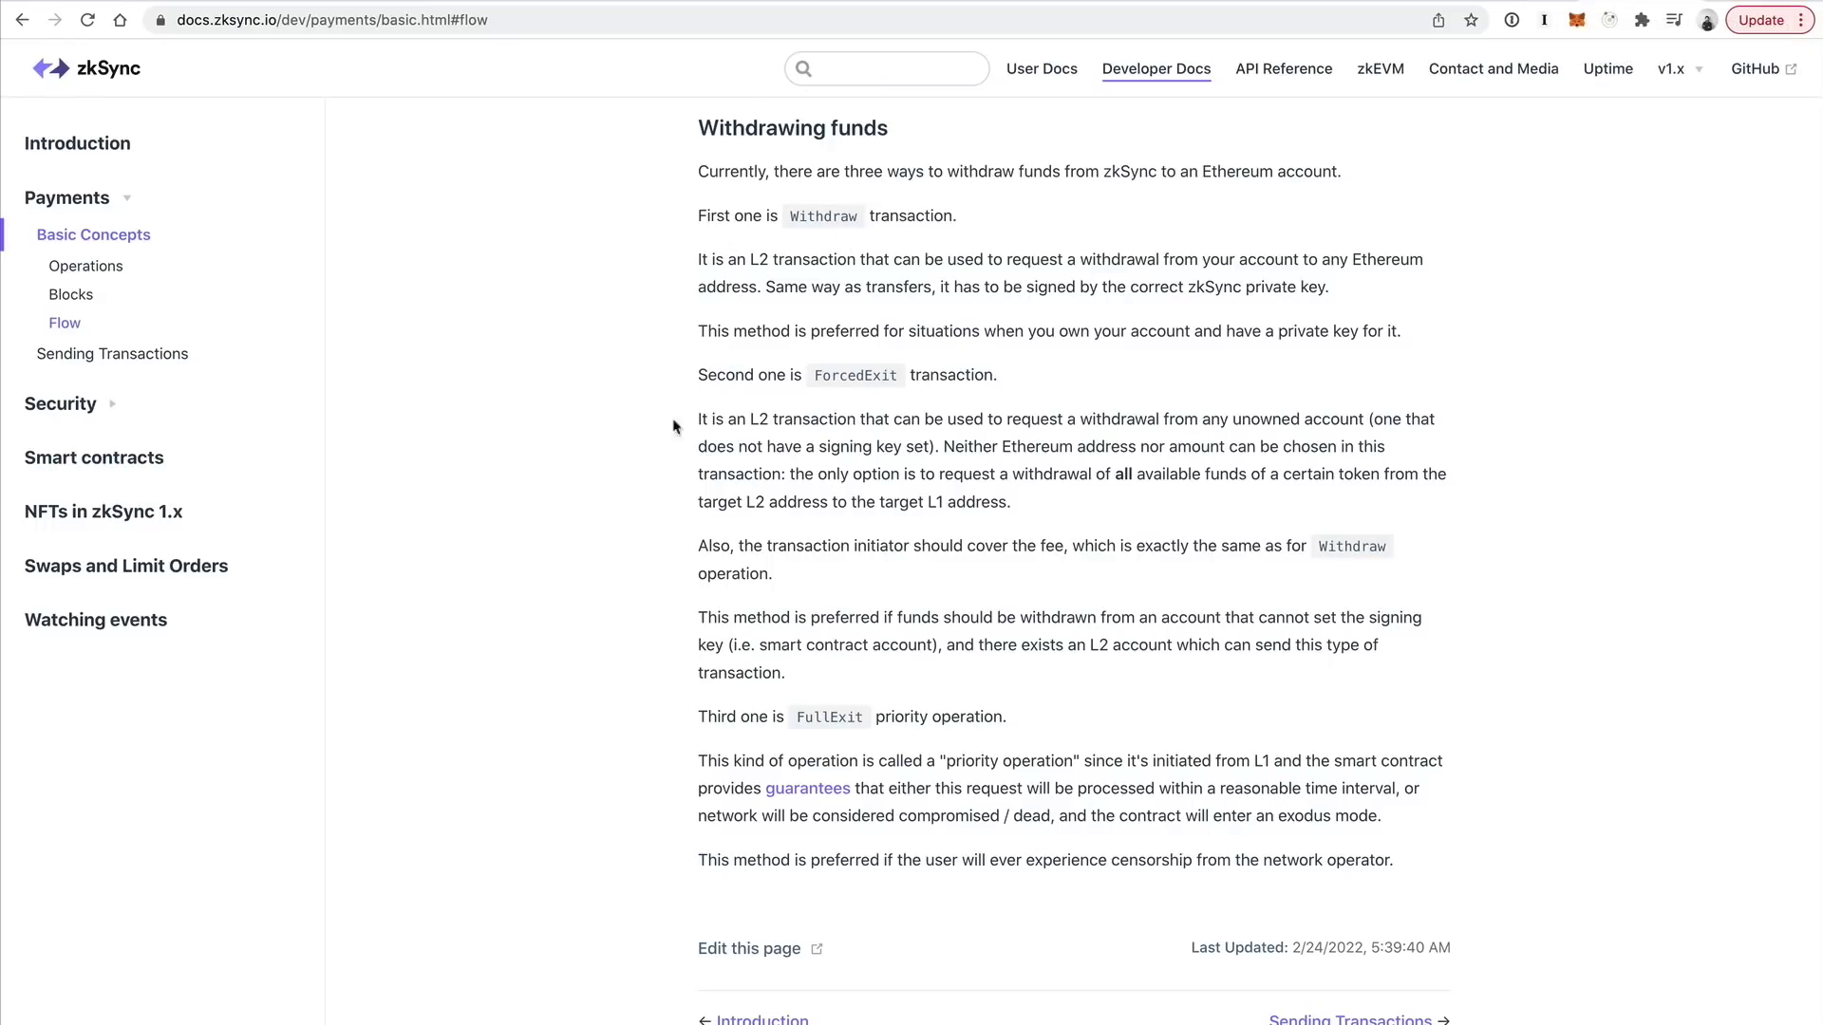
pyautogui.moveTo(973, 218); pyautogui.dragTo(617, 224)
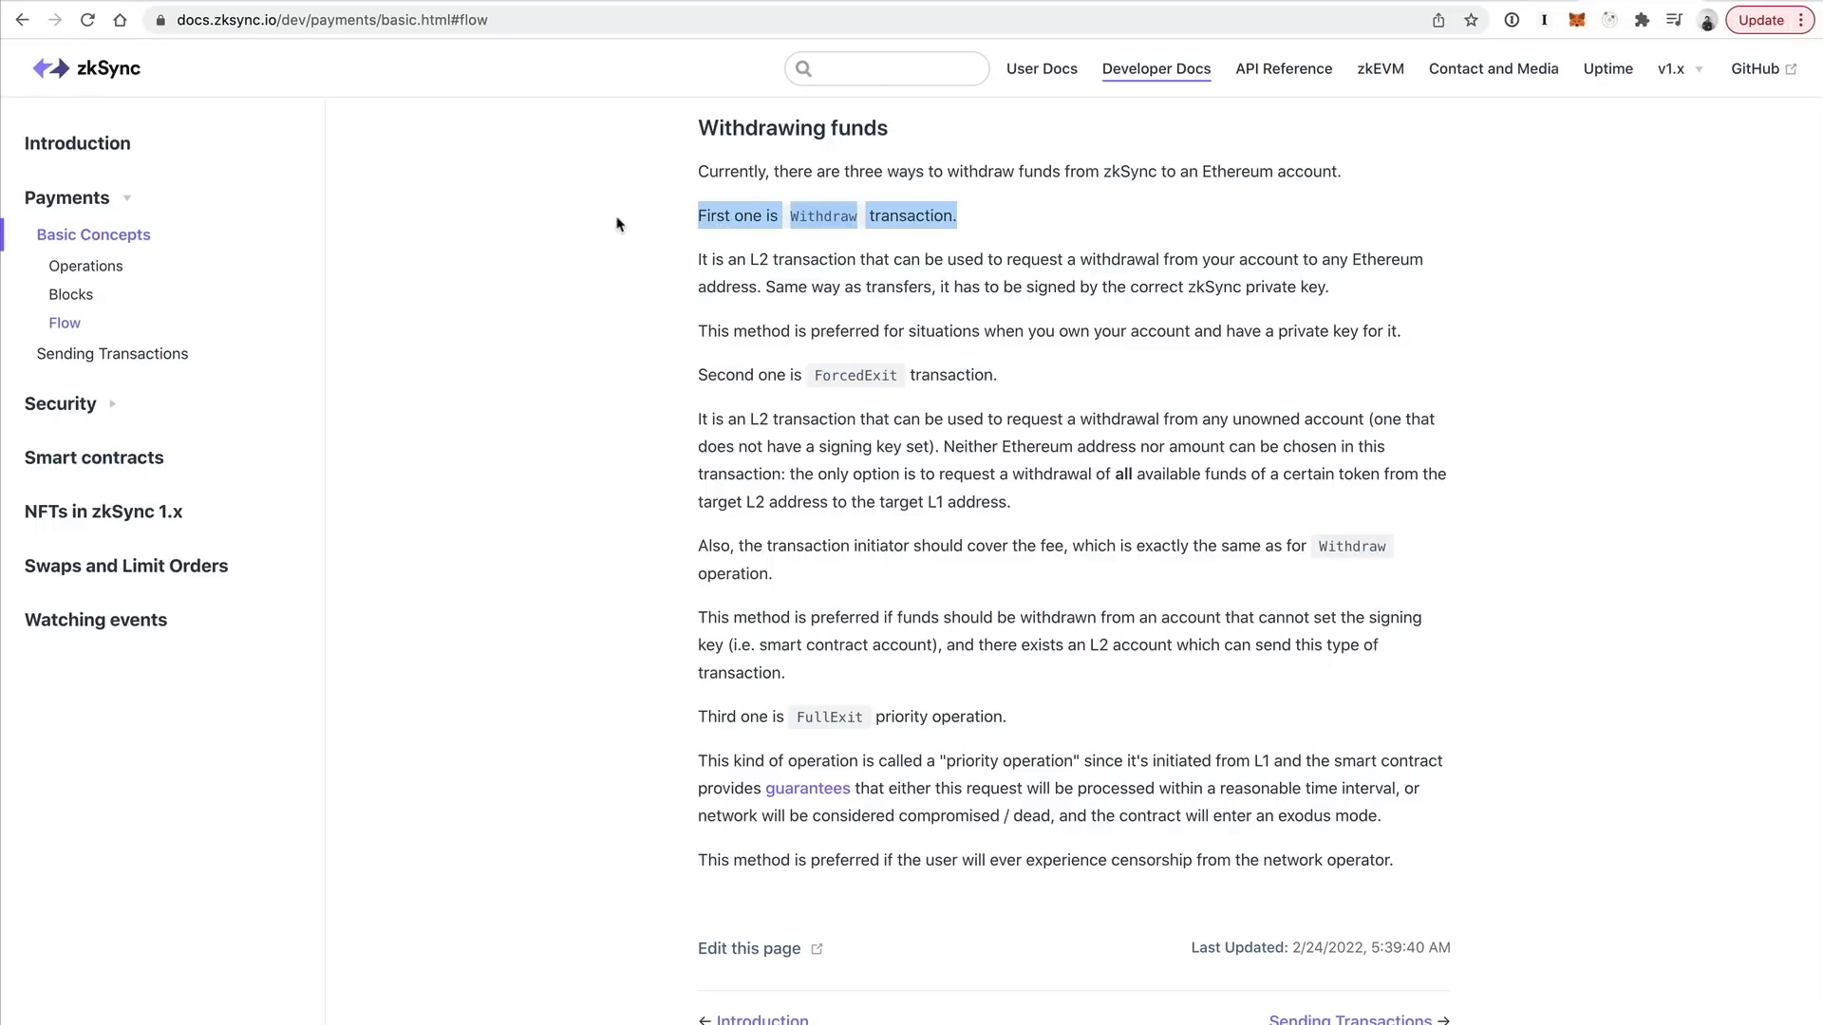
pyautogui.moveTo(1058, 386); pyautogui.dragTo(661, 370)
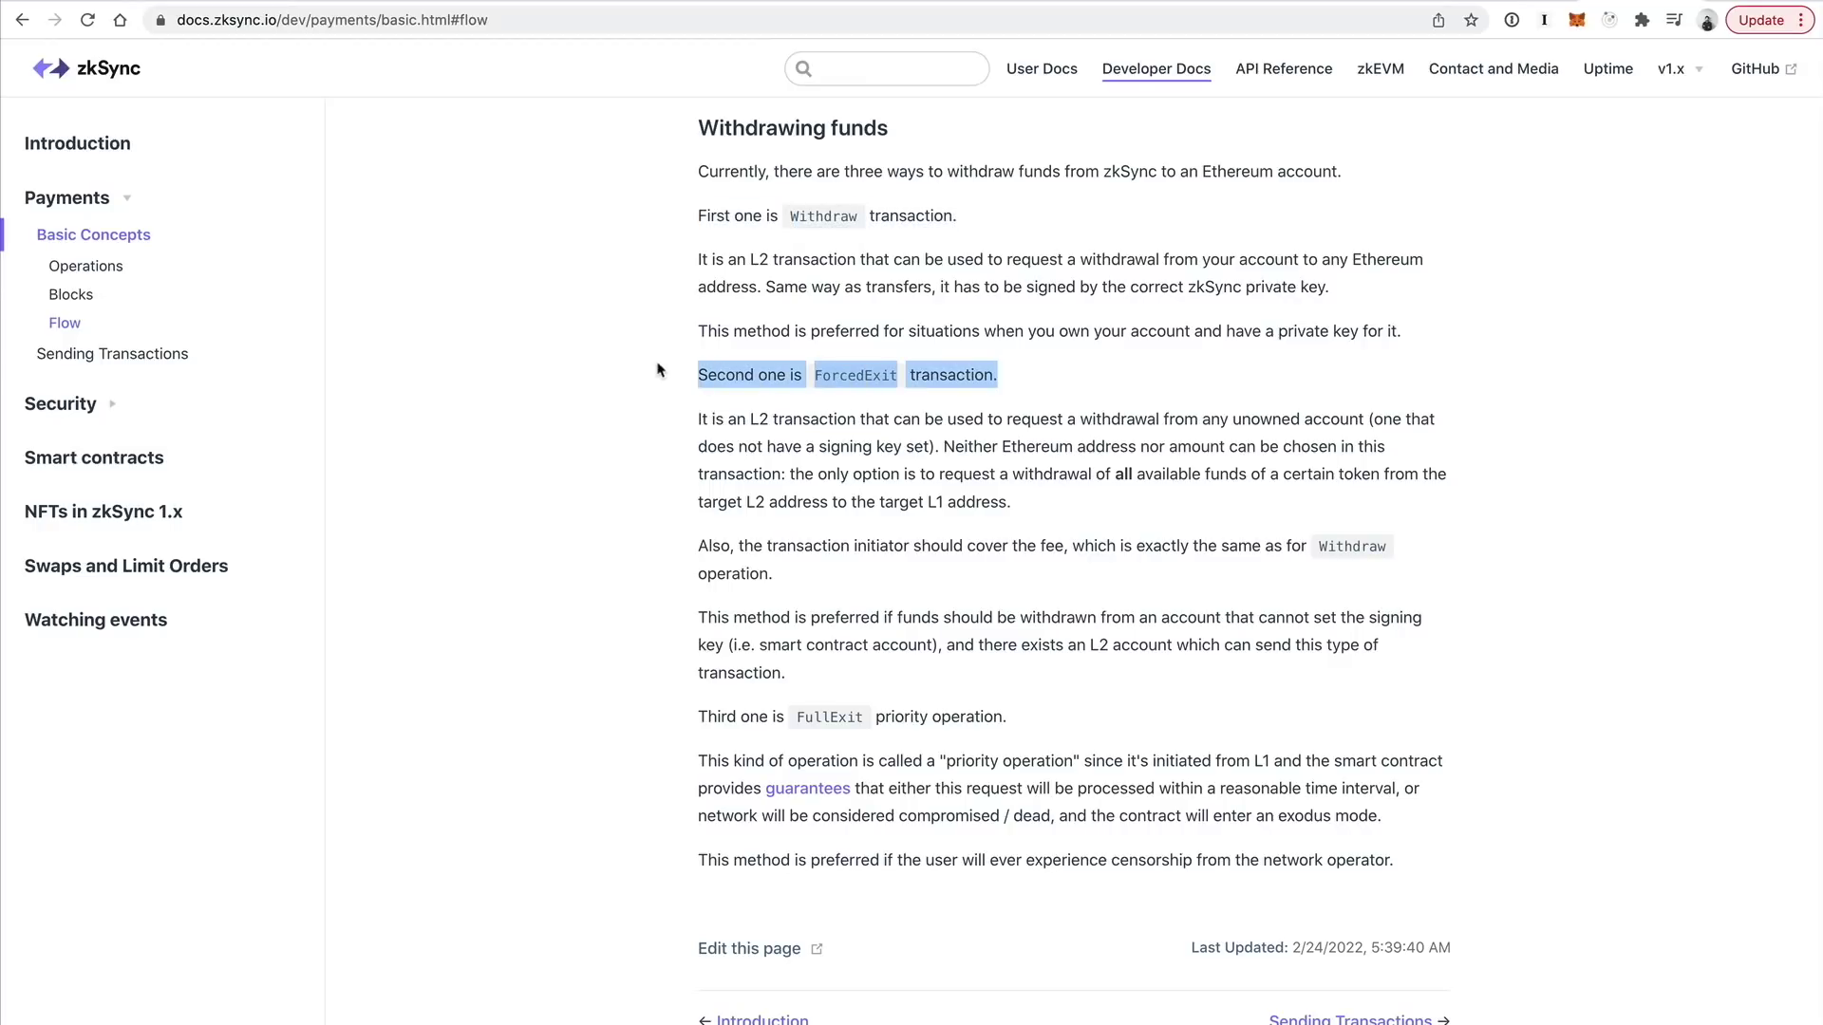
pyautogui.moveTo(1031, 728); pyautogui.dragTo(646, 727)
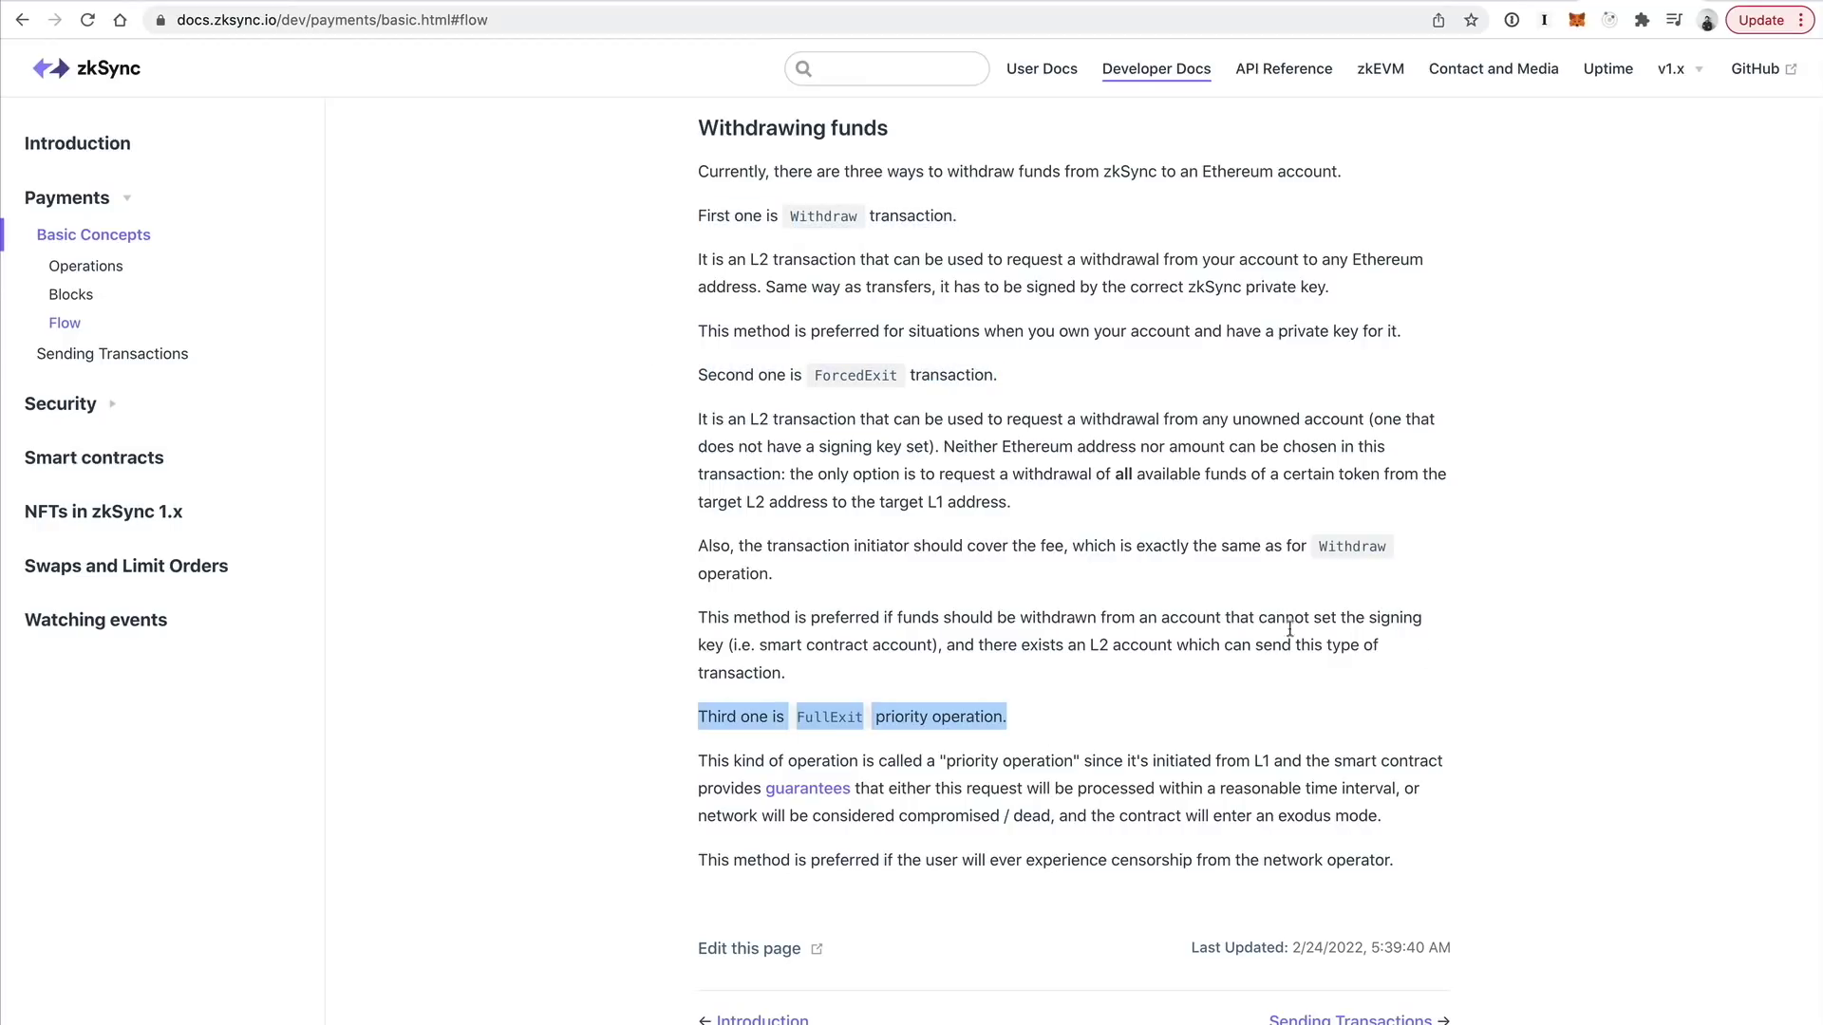
pyautogui.click(1584, 591)
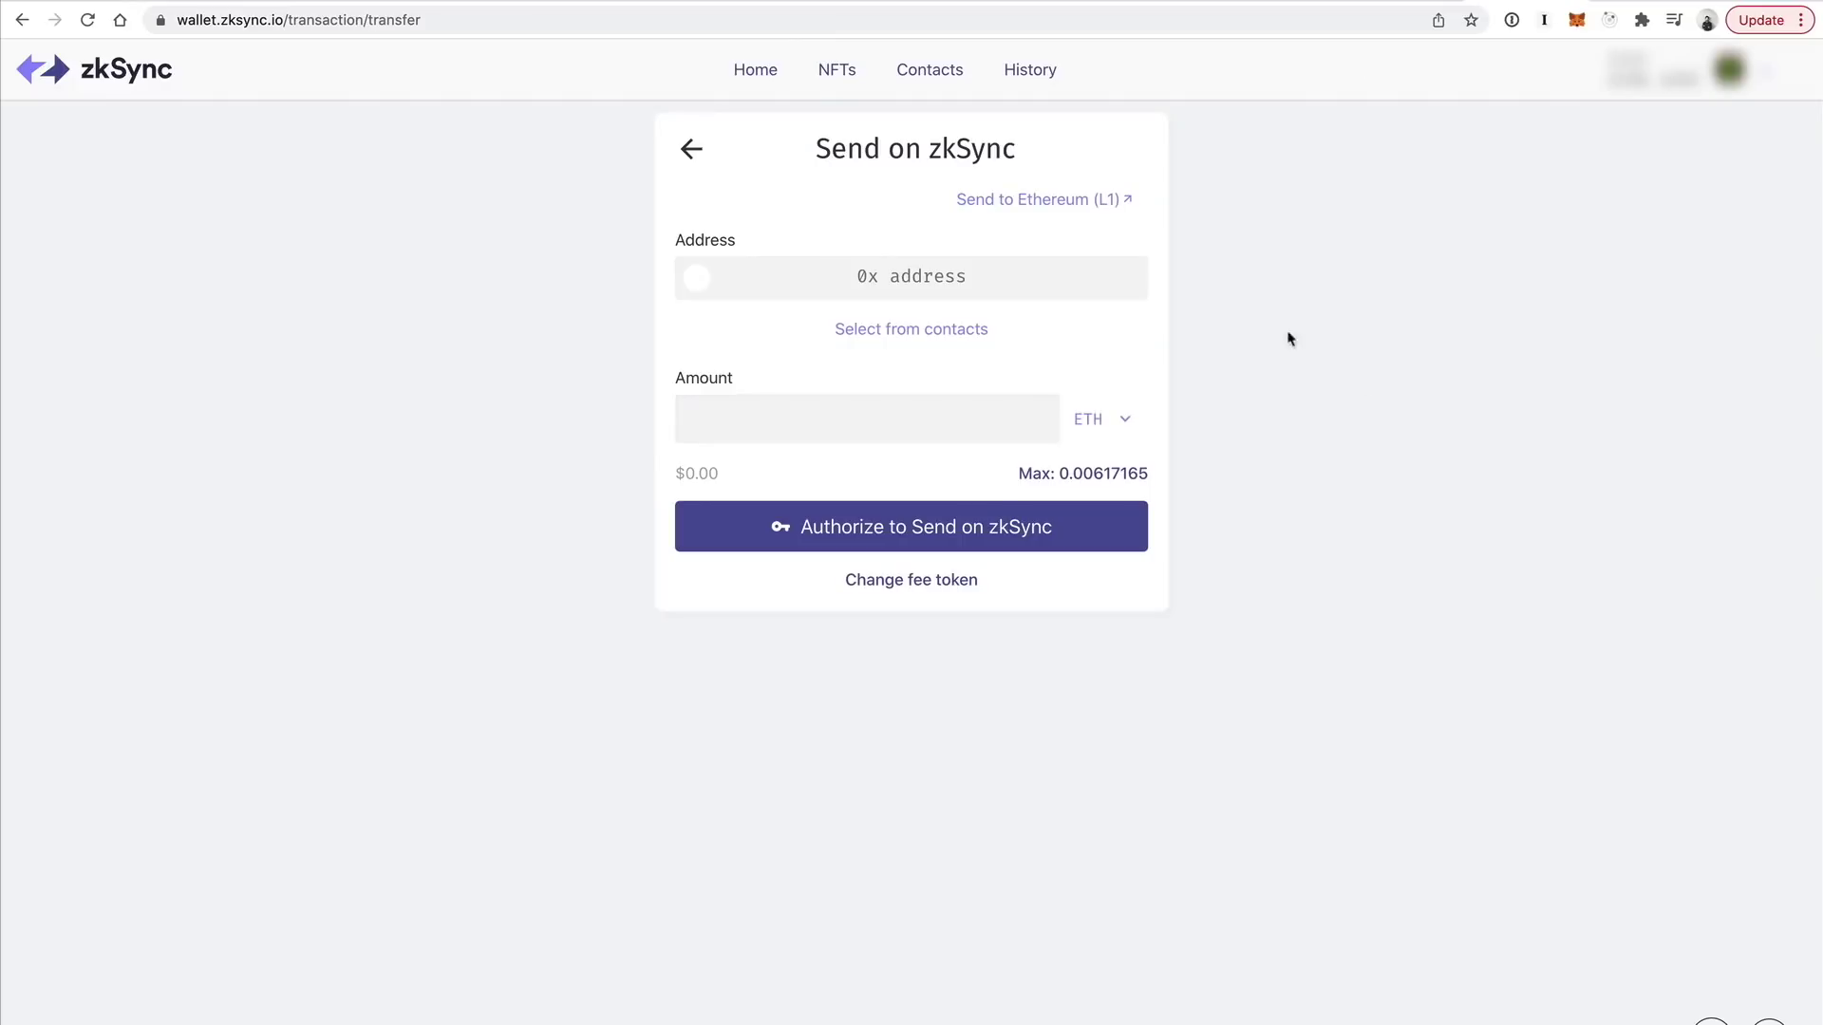
# Set up a withdrawal of the maximum 0.00281165 ETH to Ethereum L1
pyautogui.click(1107, 200)
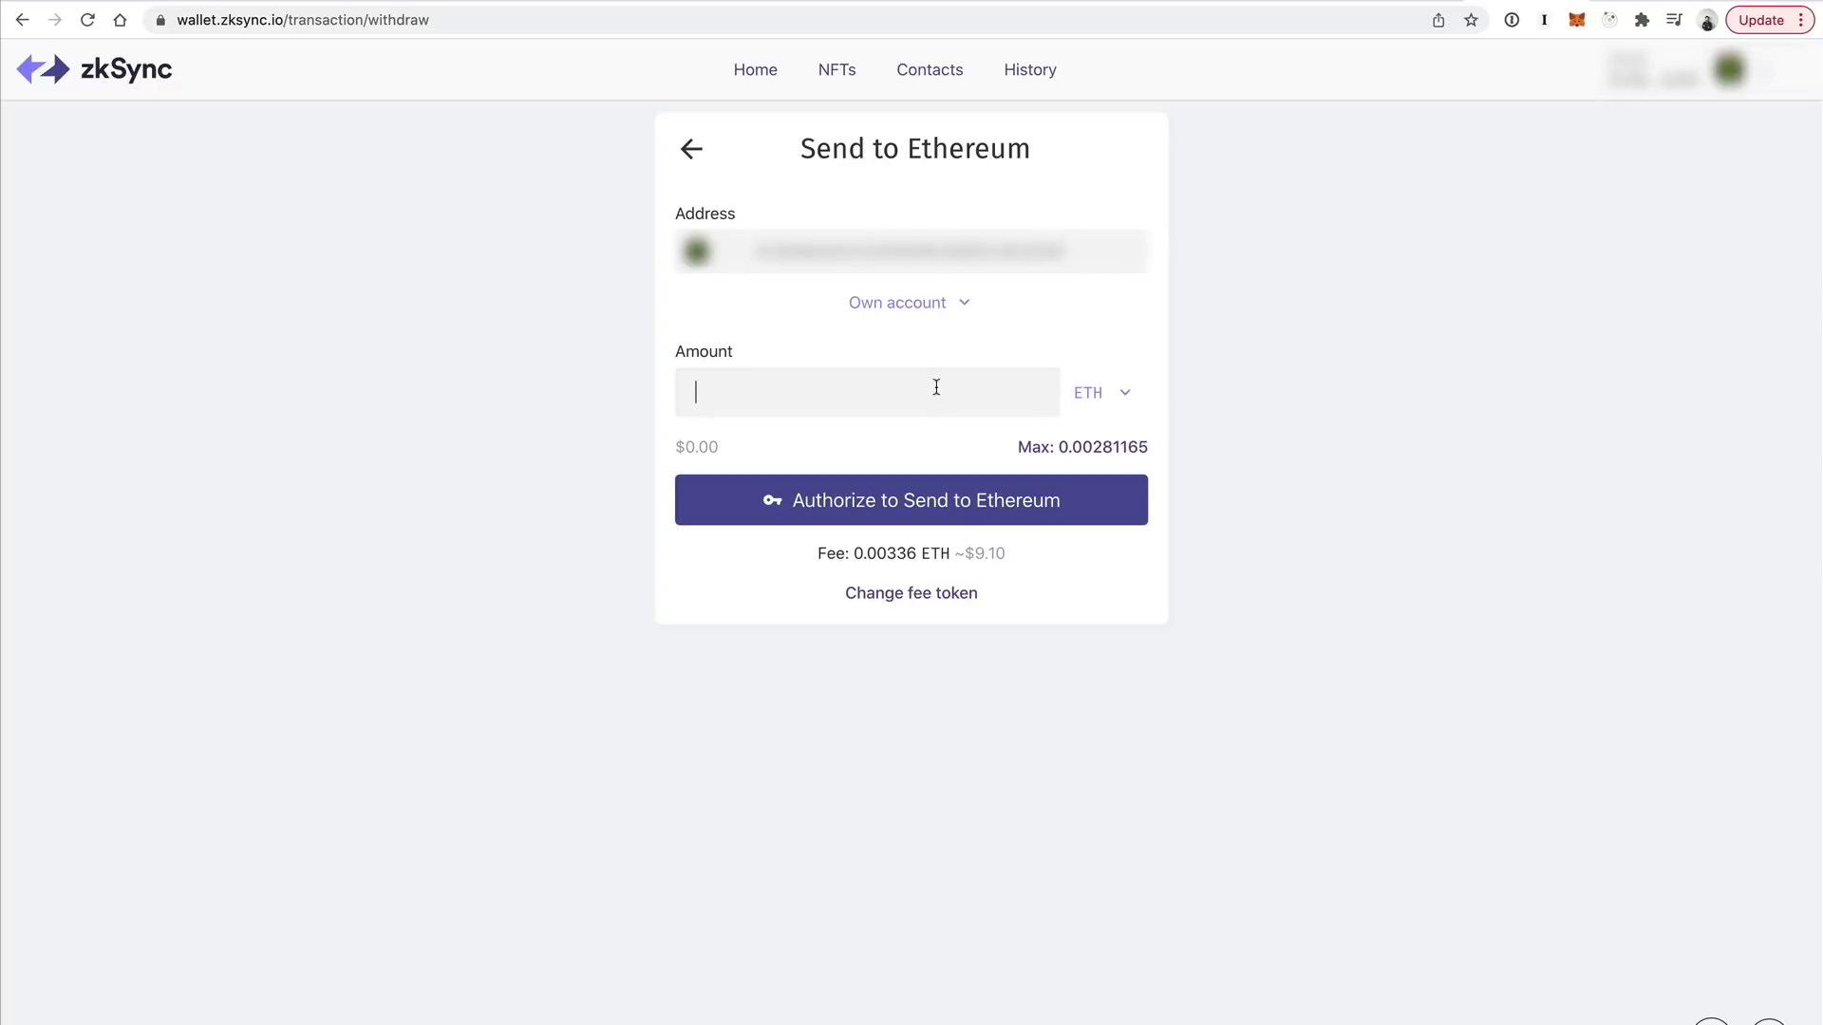
pyautogui.click(1087, 395)
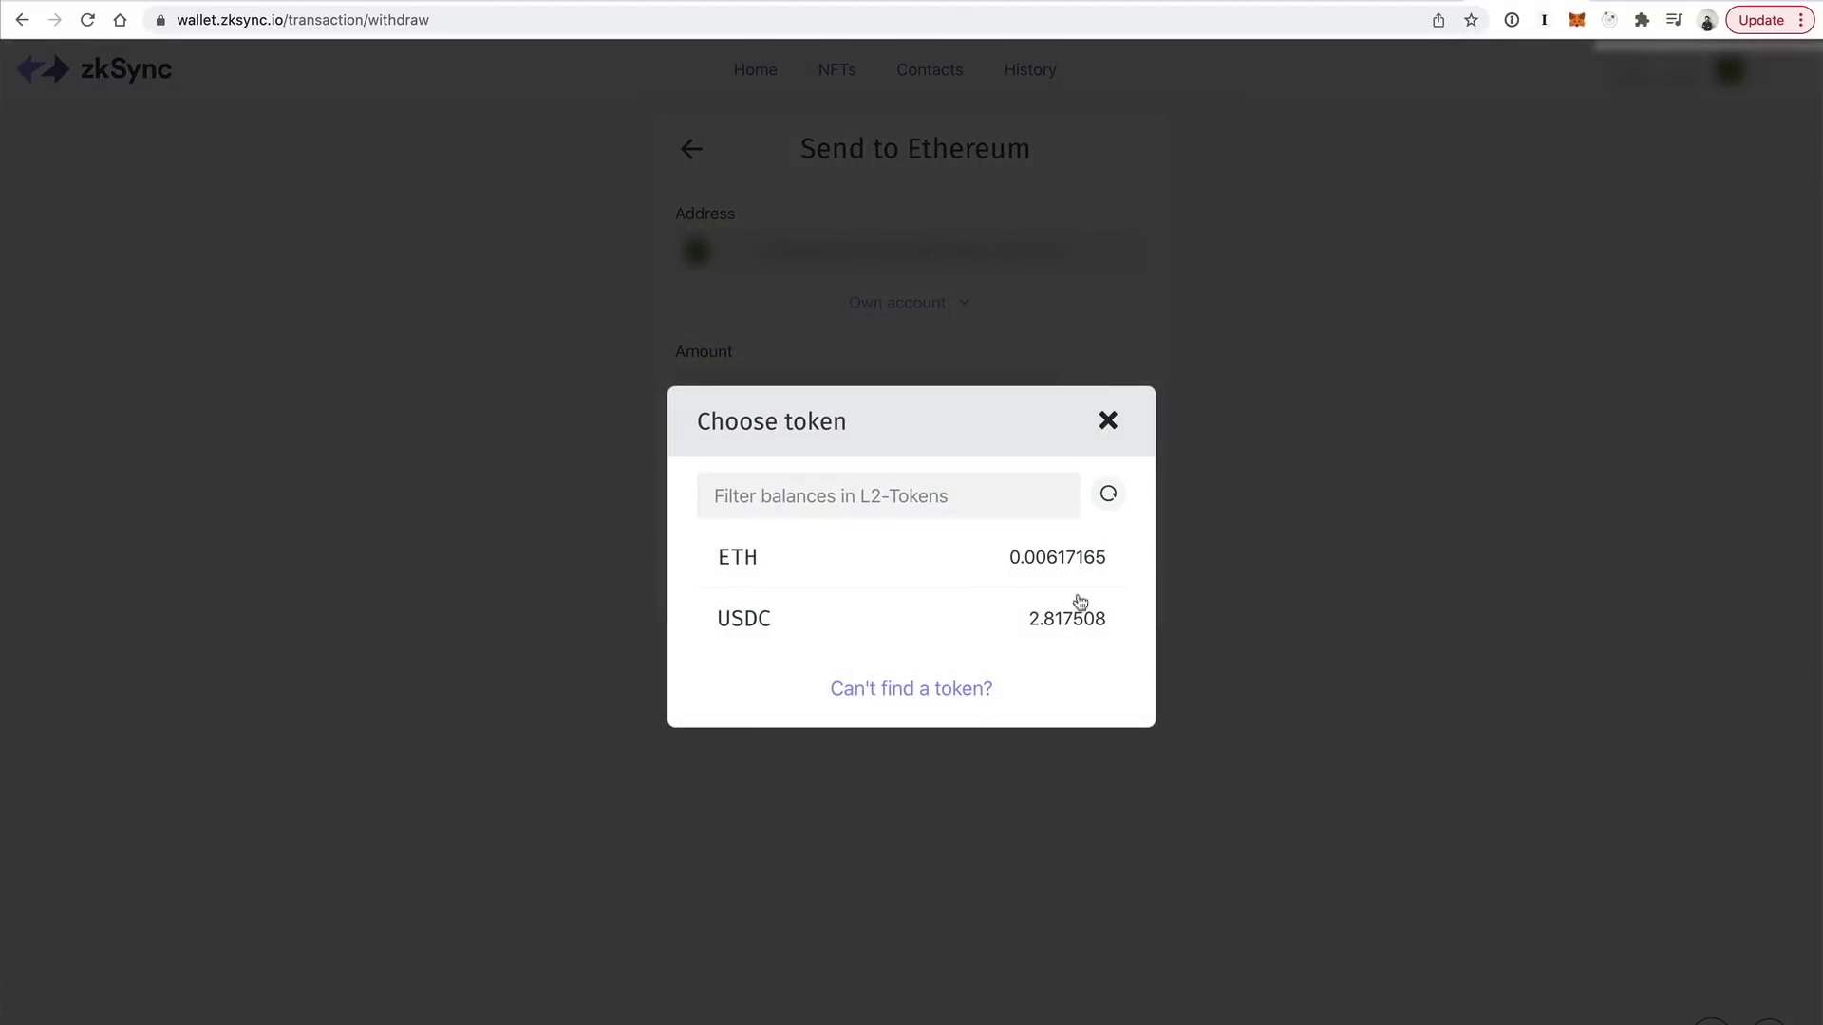
pyautogui.click(1082, 560)
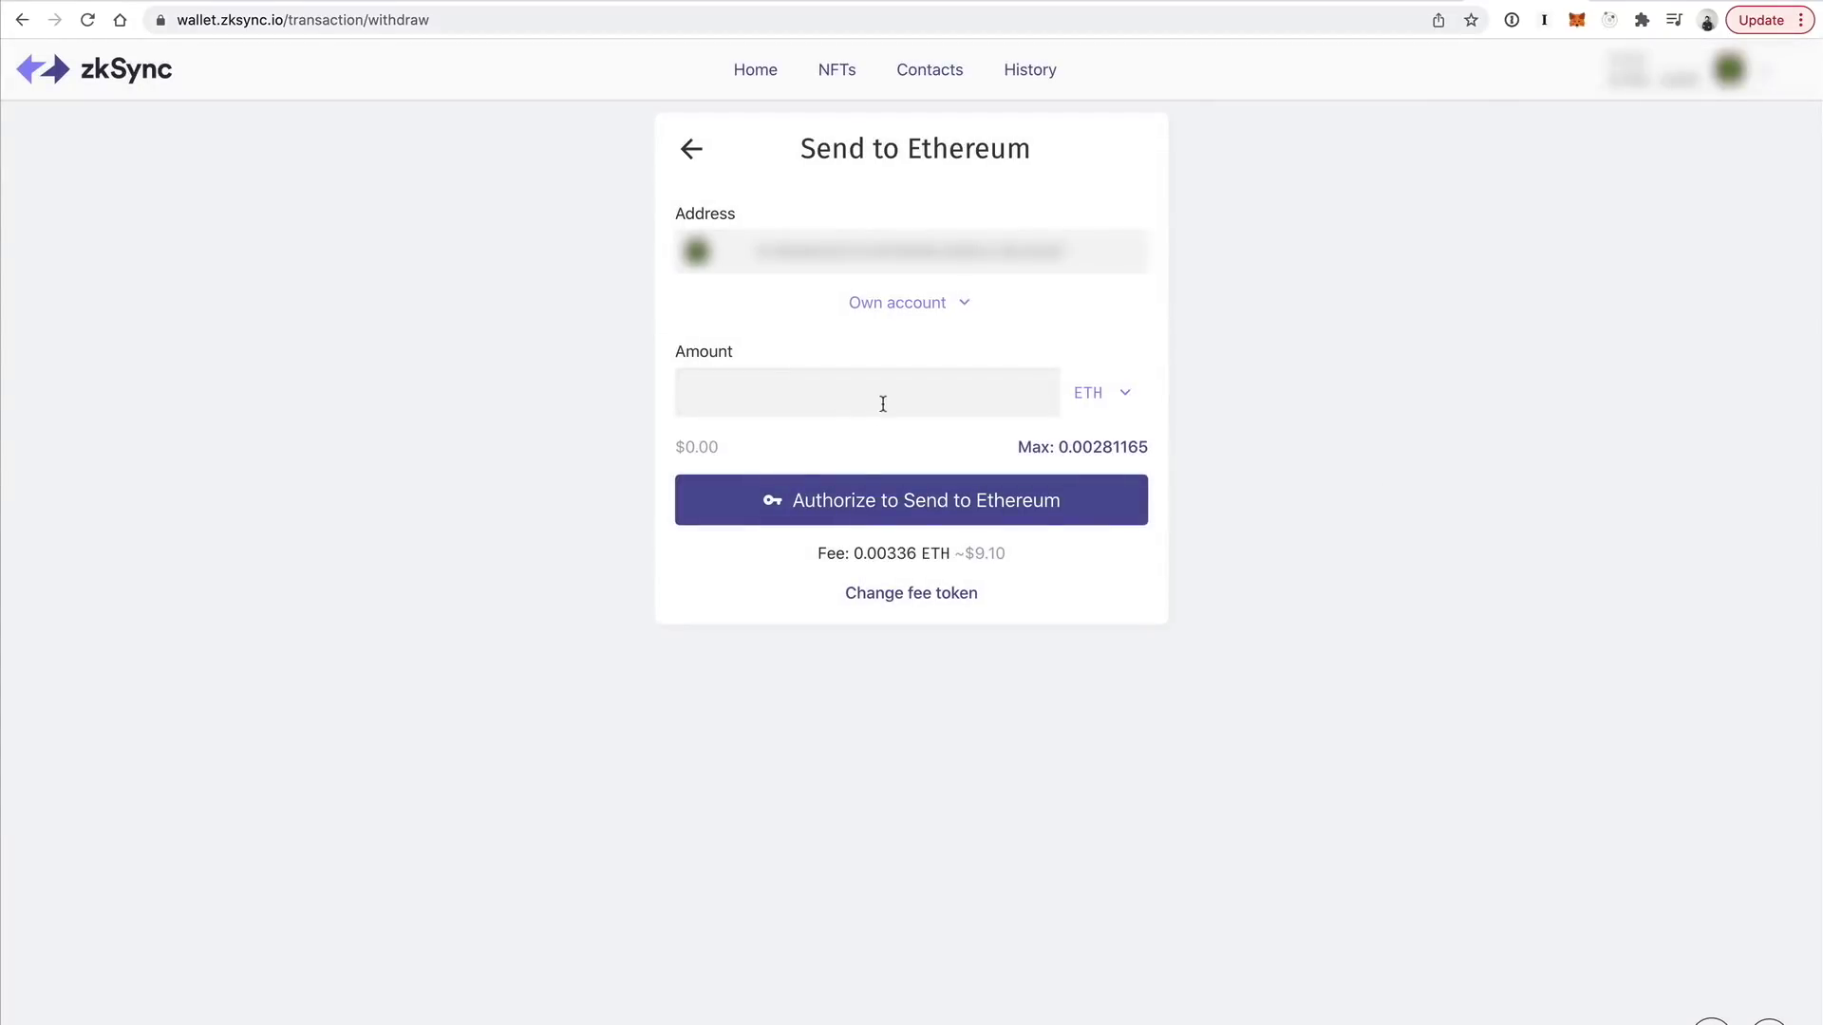
pyautogui.click(1080, 448)
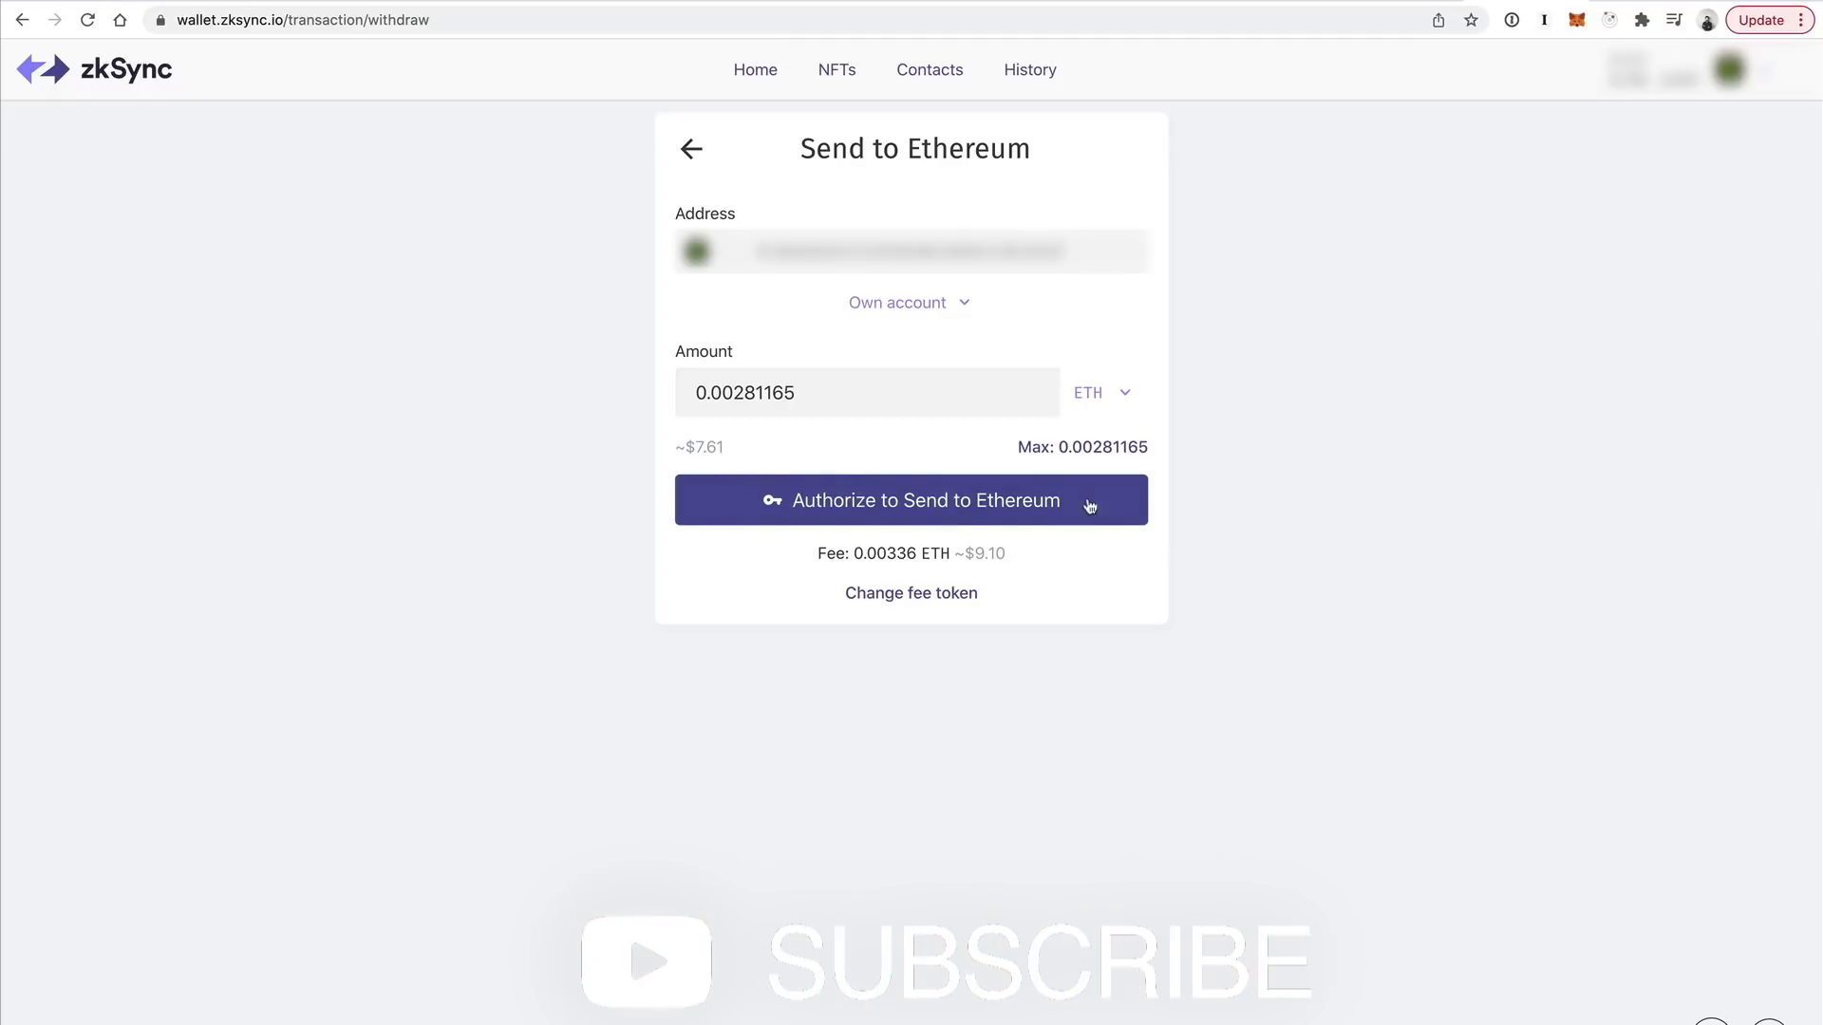
# Authorize the withdrawal with a MetaMask signature and start sending it
pyautogui.click(965, 521)
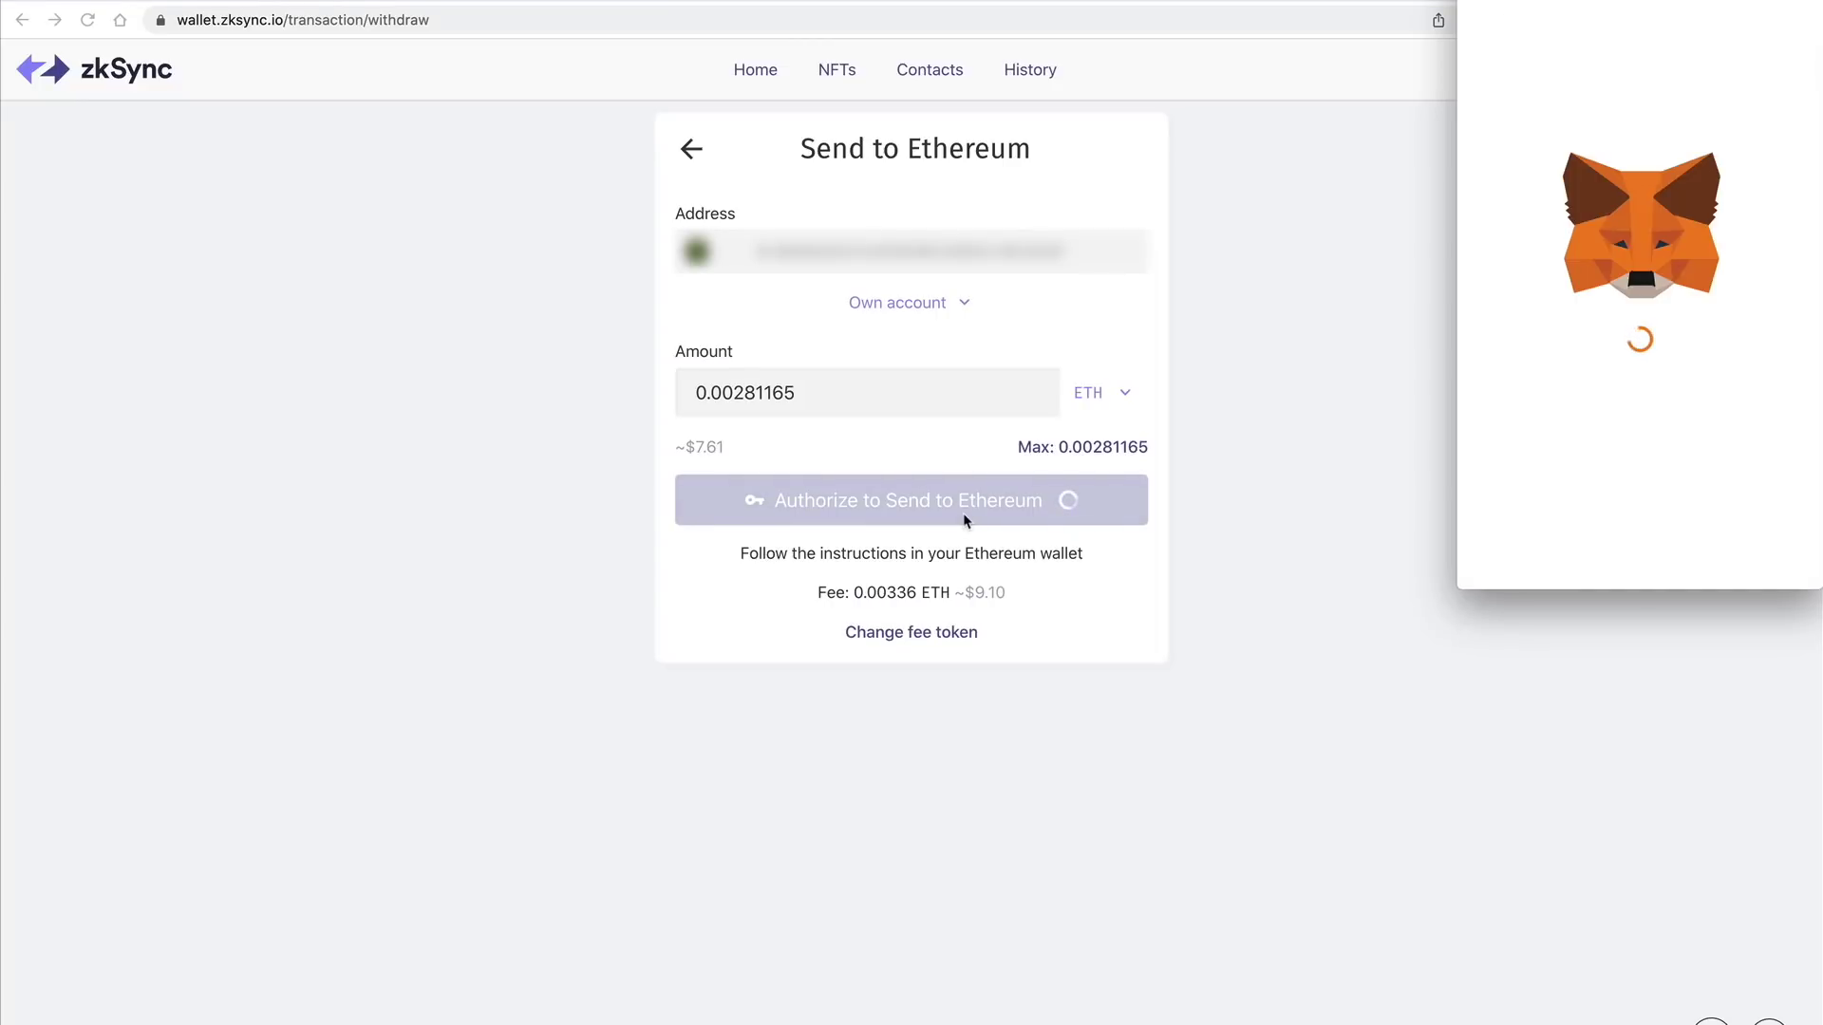
pyautogui.click(1671, 539)
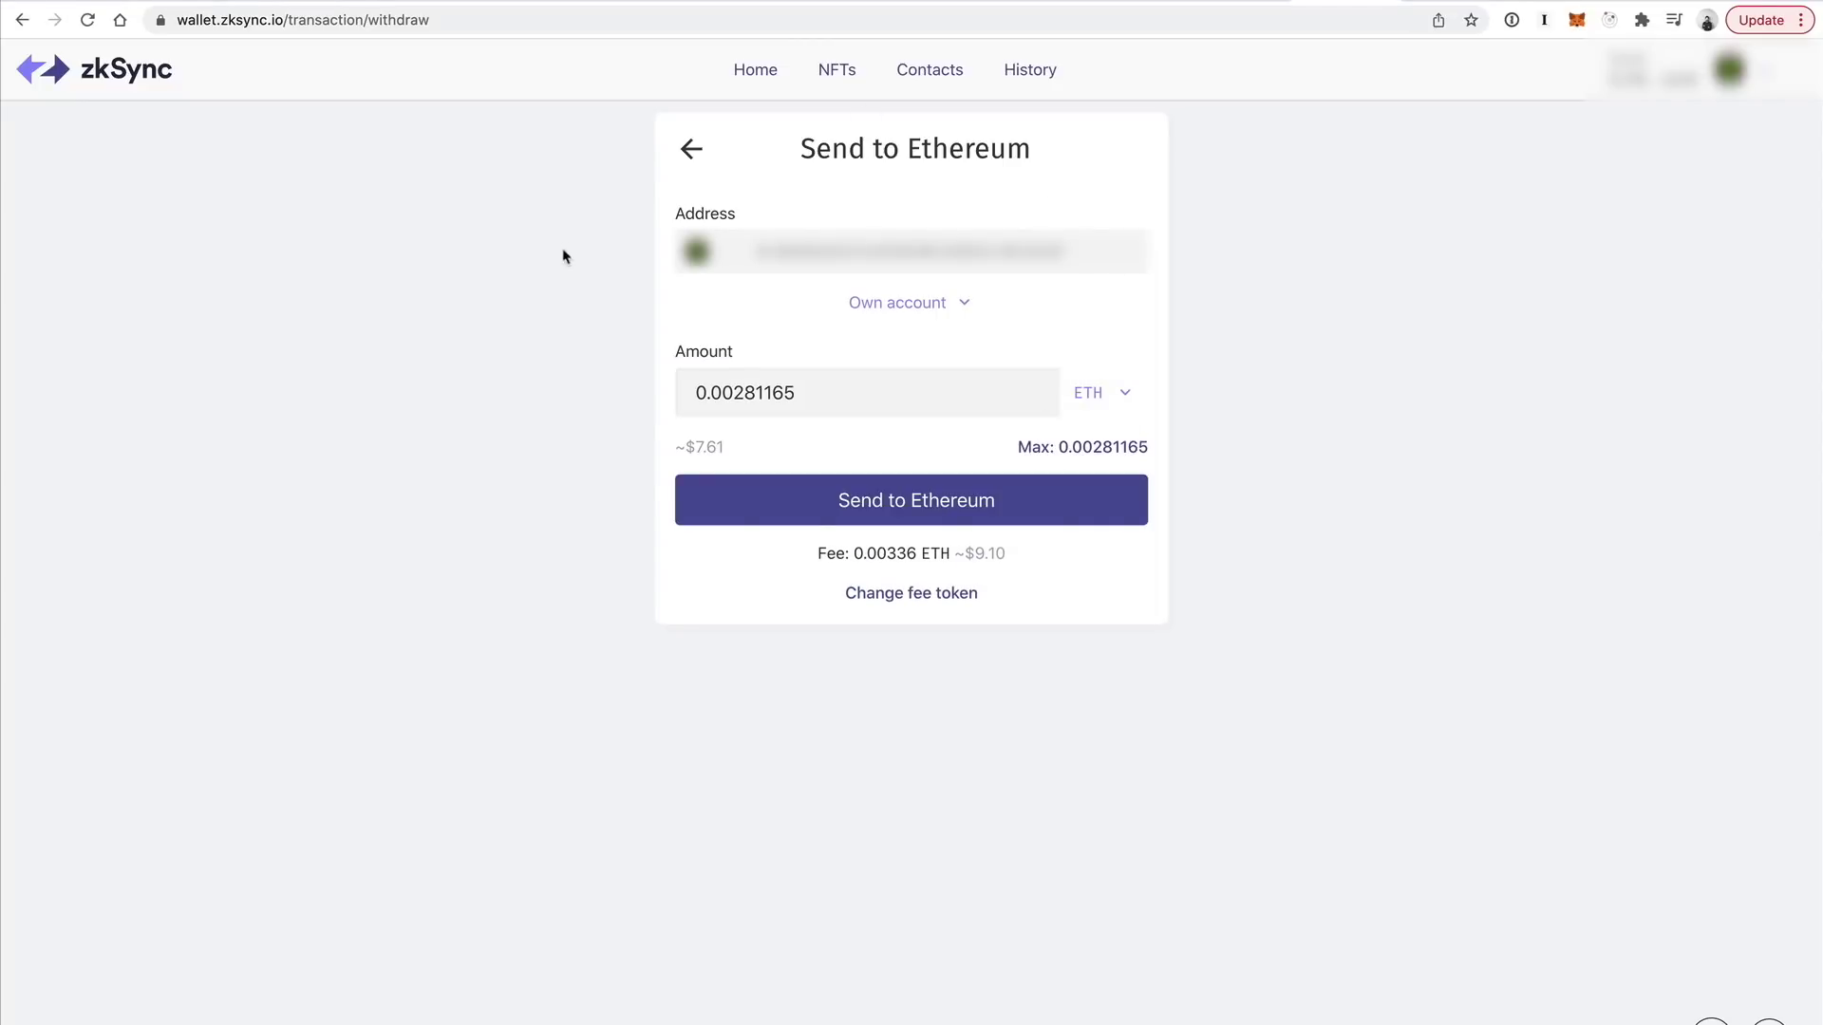
pyautogui.click(860, 503)
# Acknowledge the L1 withdrawal warning permanently and sign the 0.00281165 ETH withdrawal in MetaMask
pyautogui.click(828, 691)
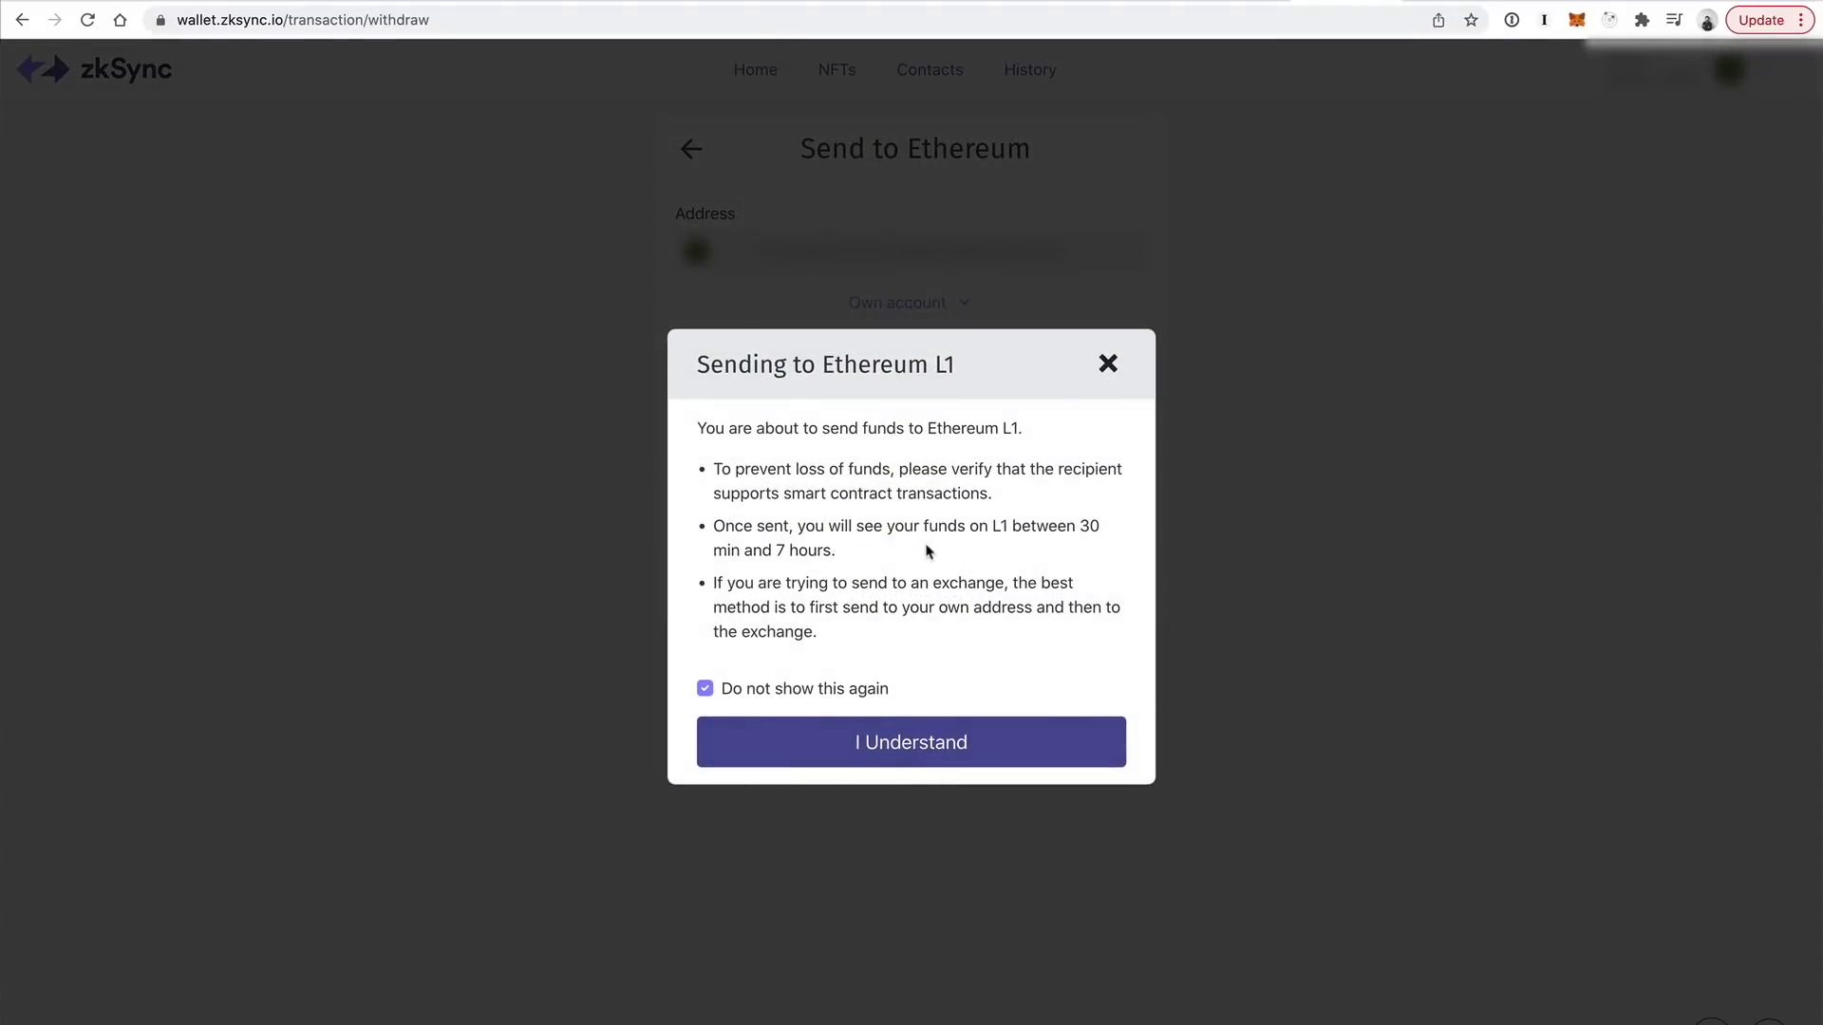
pyautogui.tripleClick(927, 550)
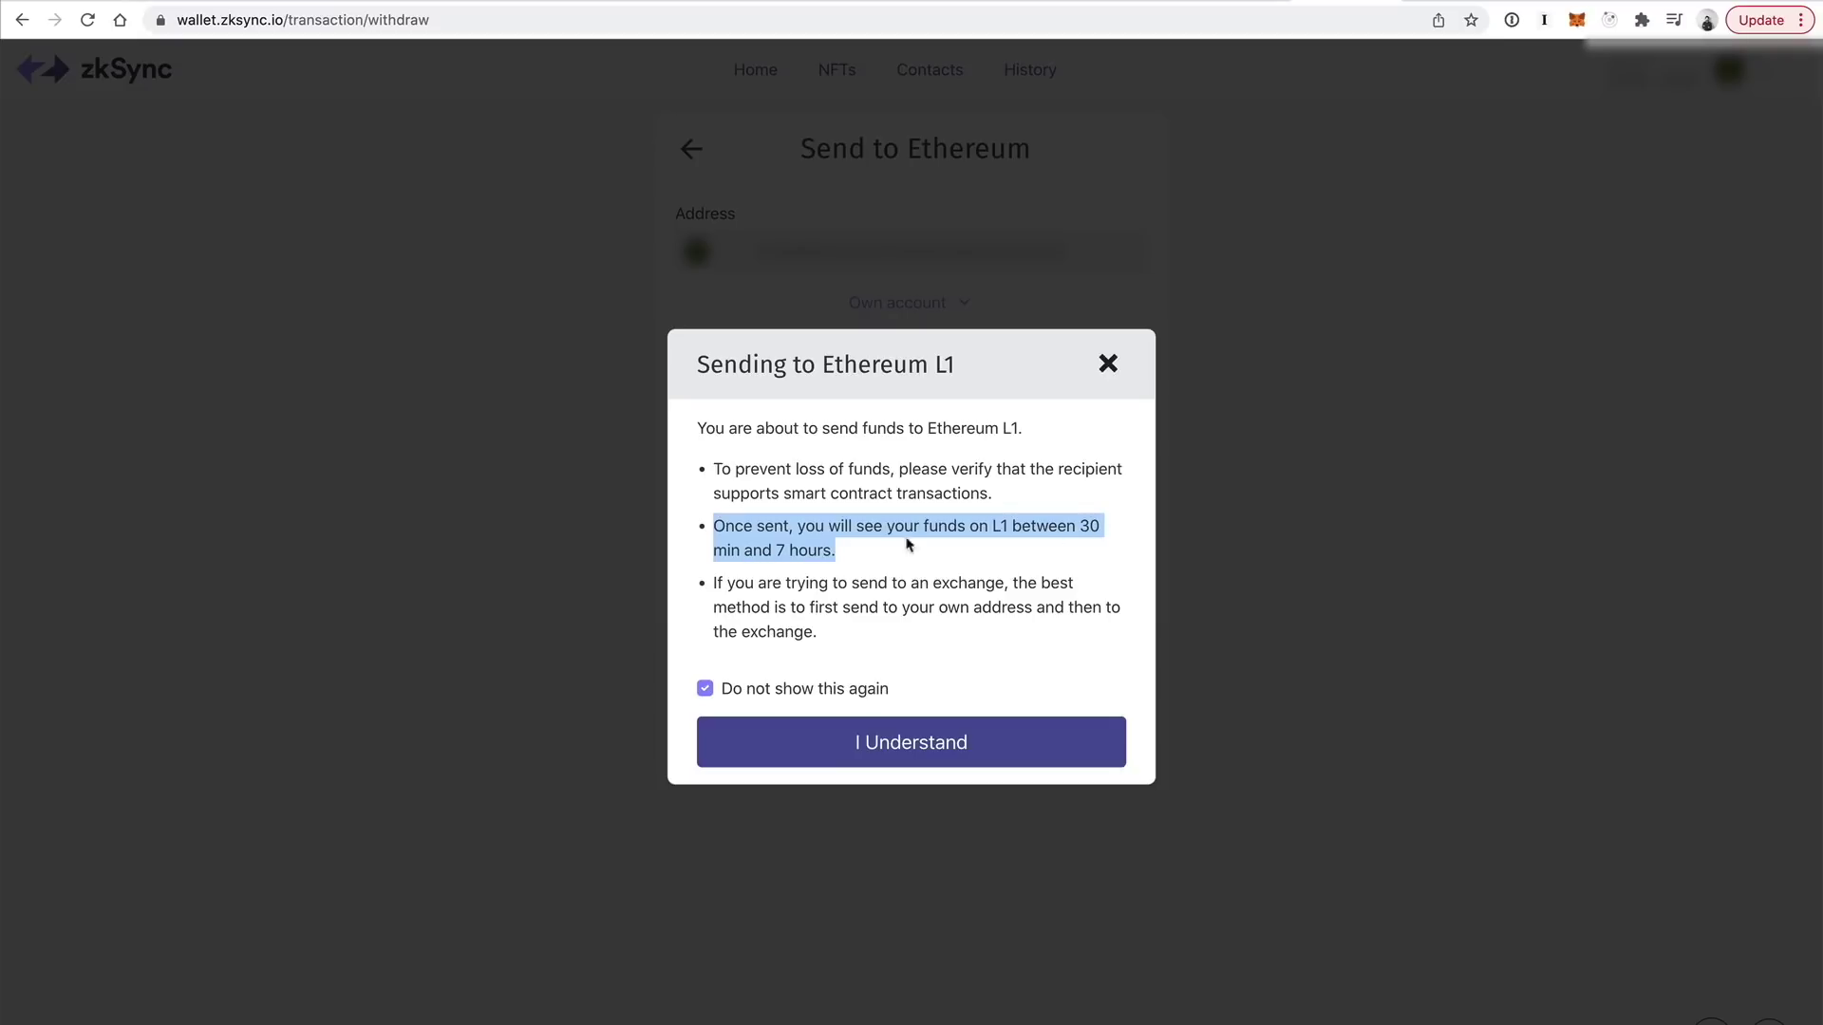
pyautogui.click(916, 743)
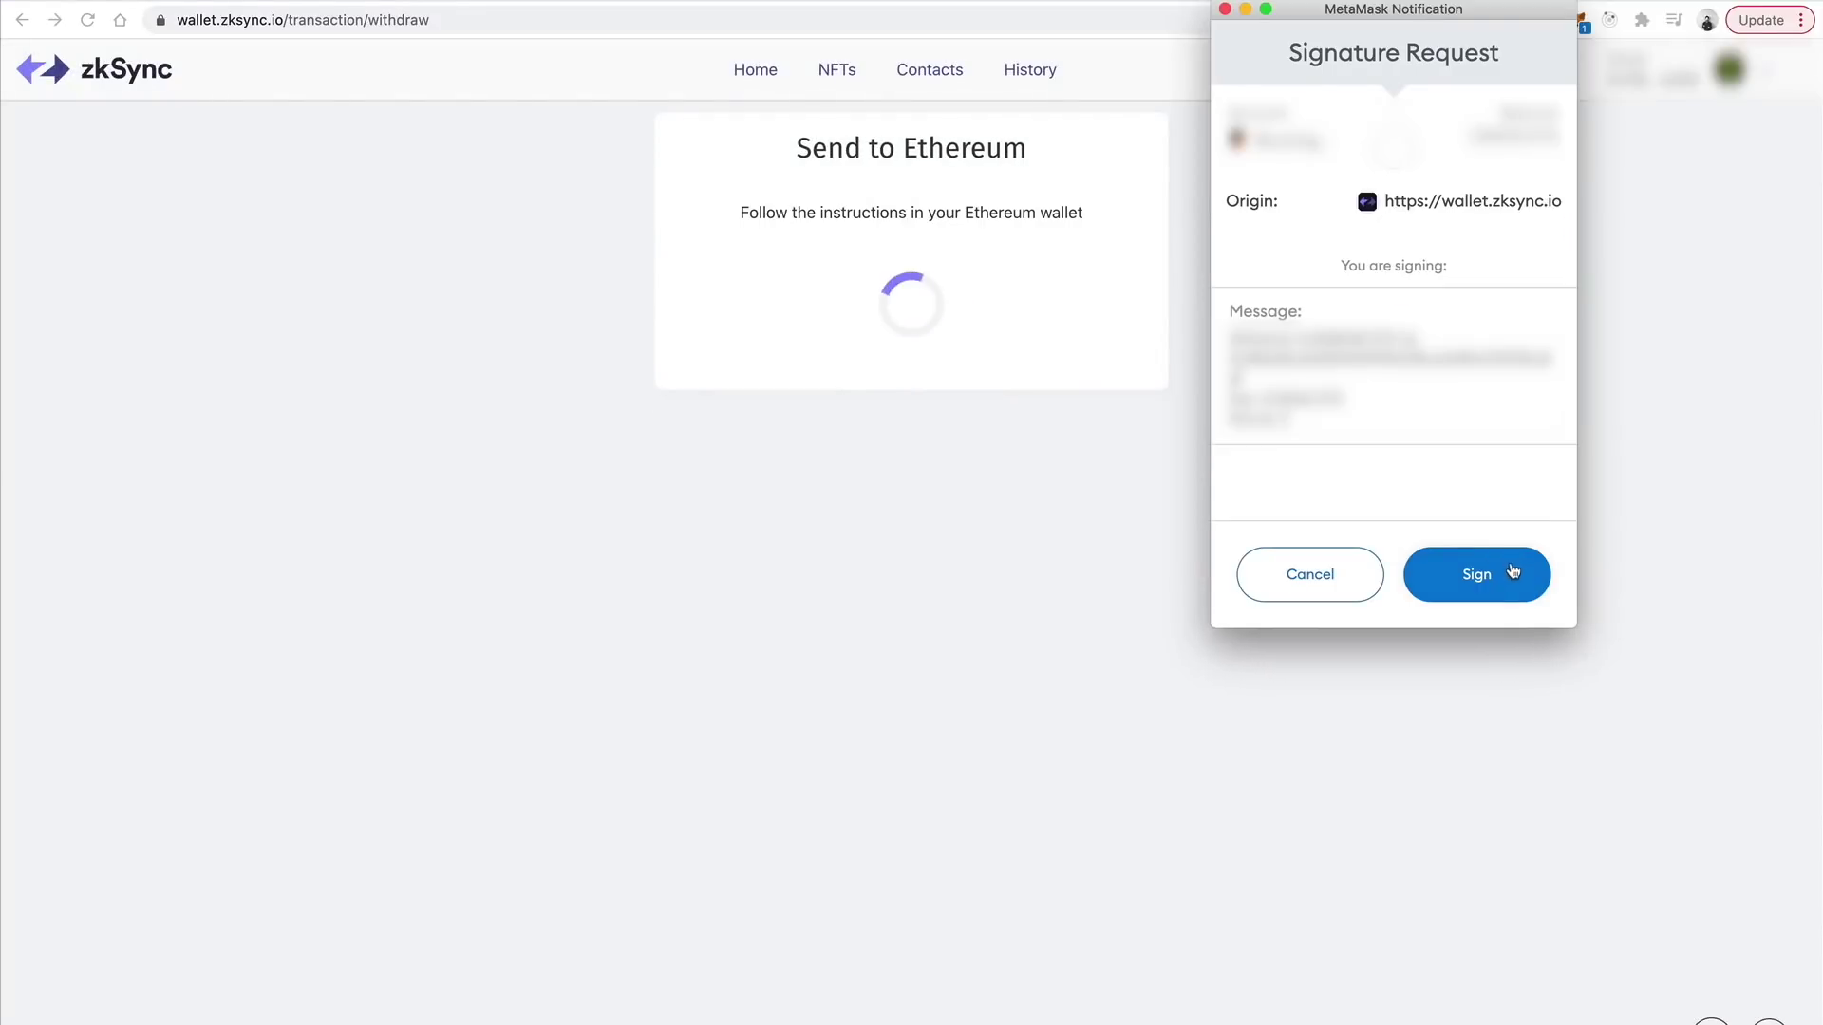
pyautogui.click(1514, 571)
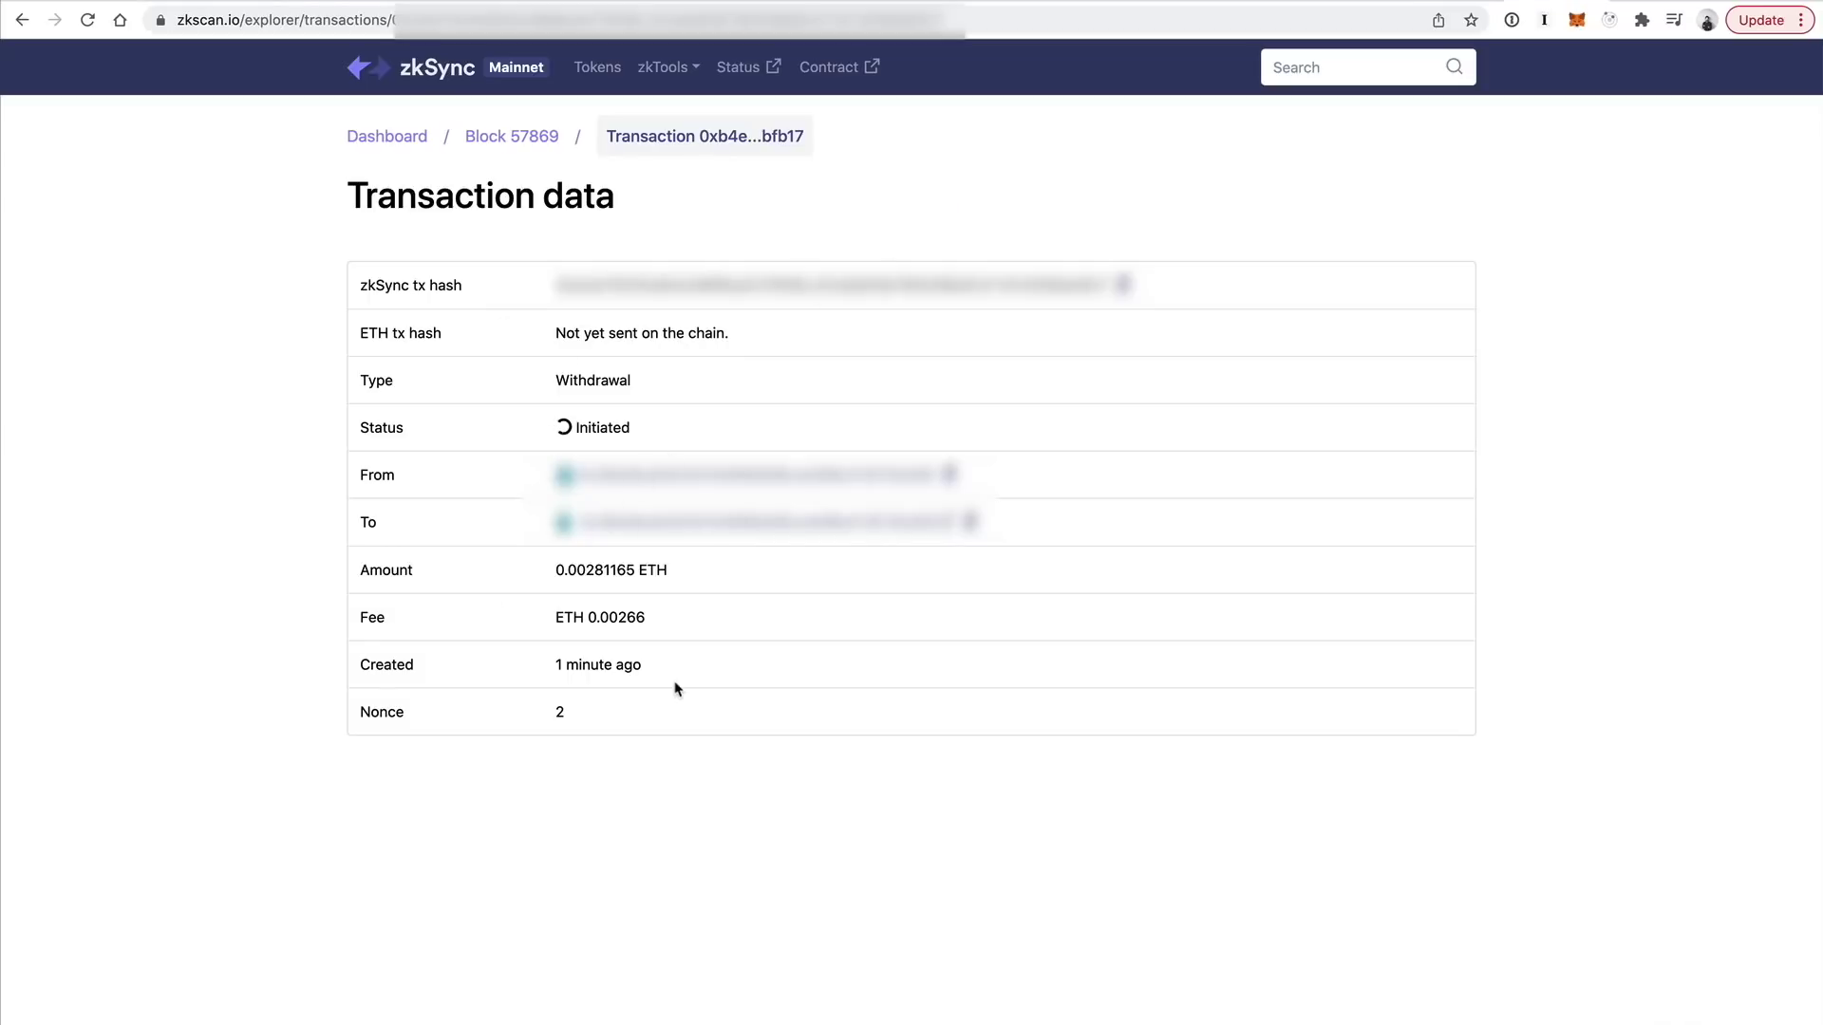
# On zkScan, confirm the withdrawal's Ethereum transaction is not yet on chain
pyautogui.tripleClick(602, 330)
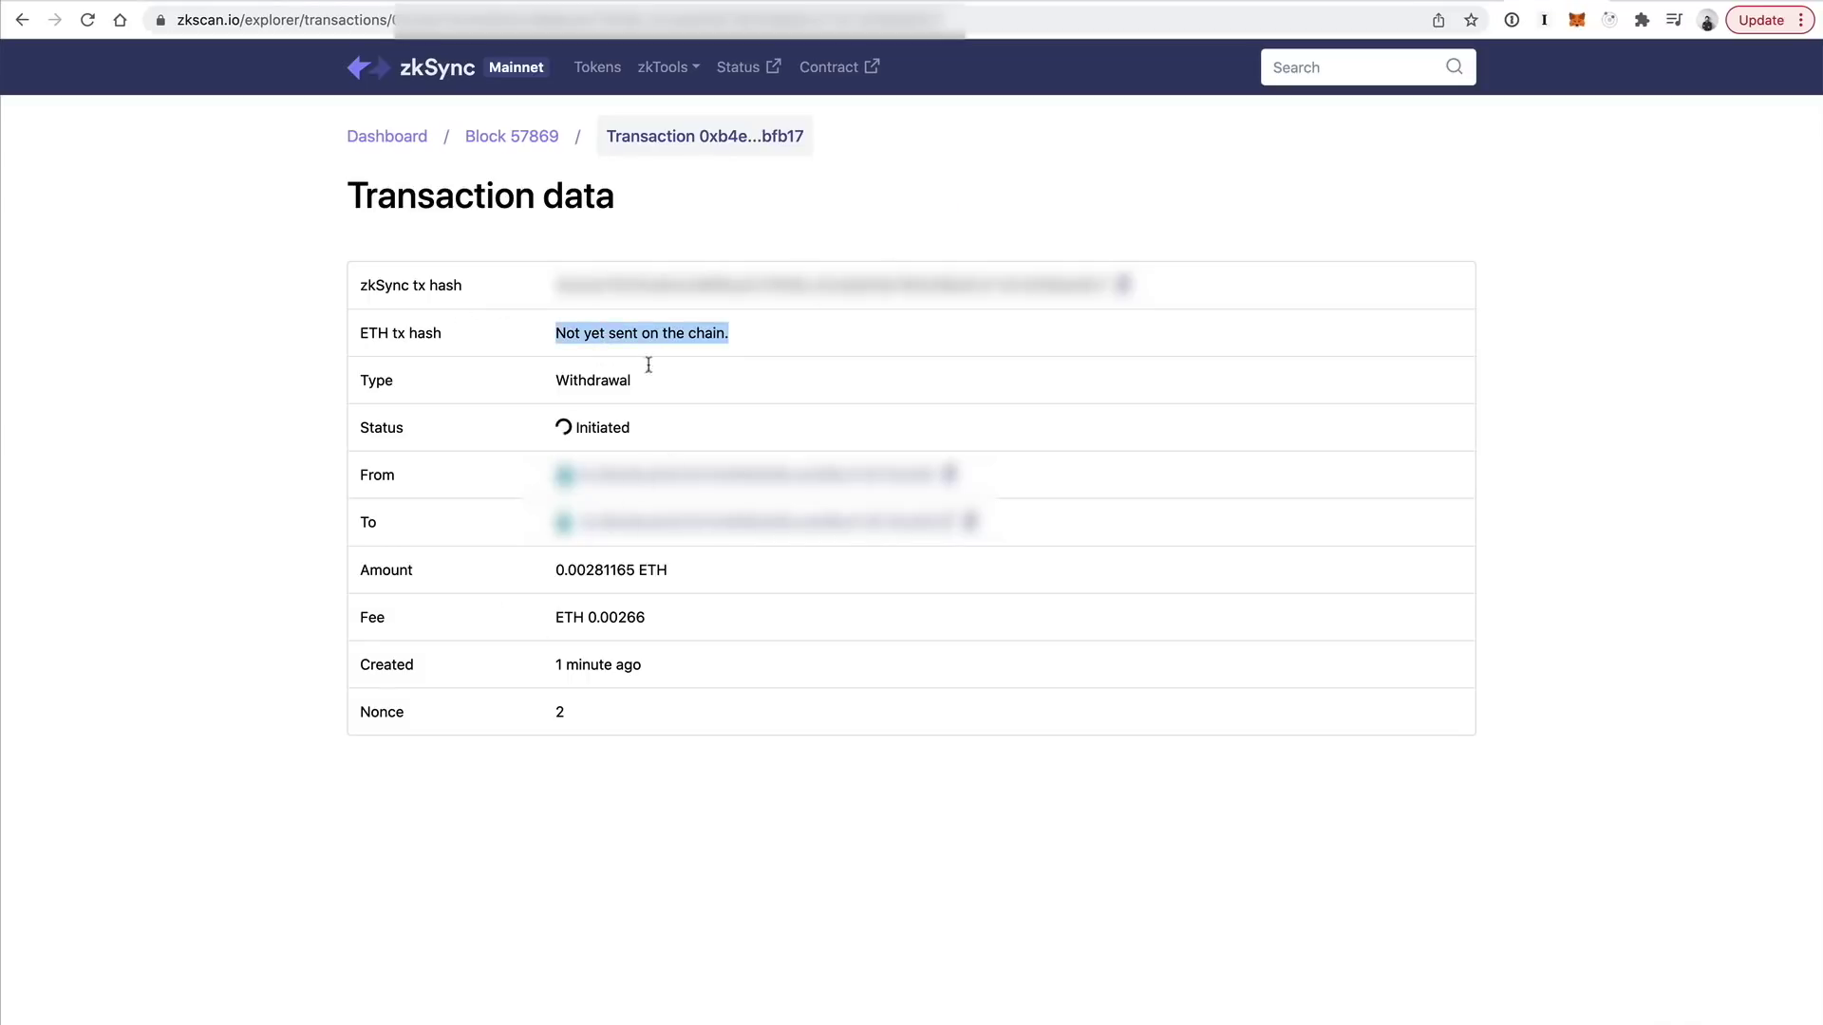
pyautogui.click(745, 835)
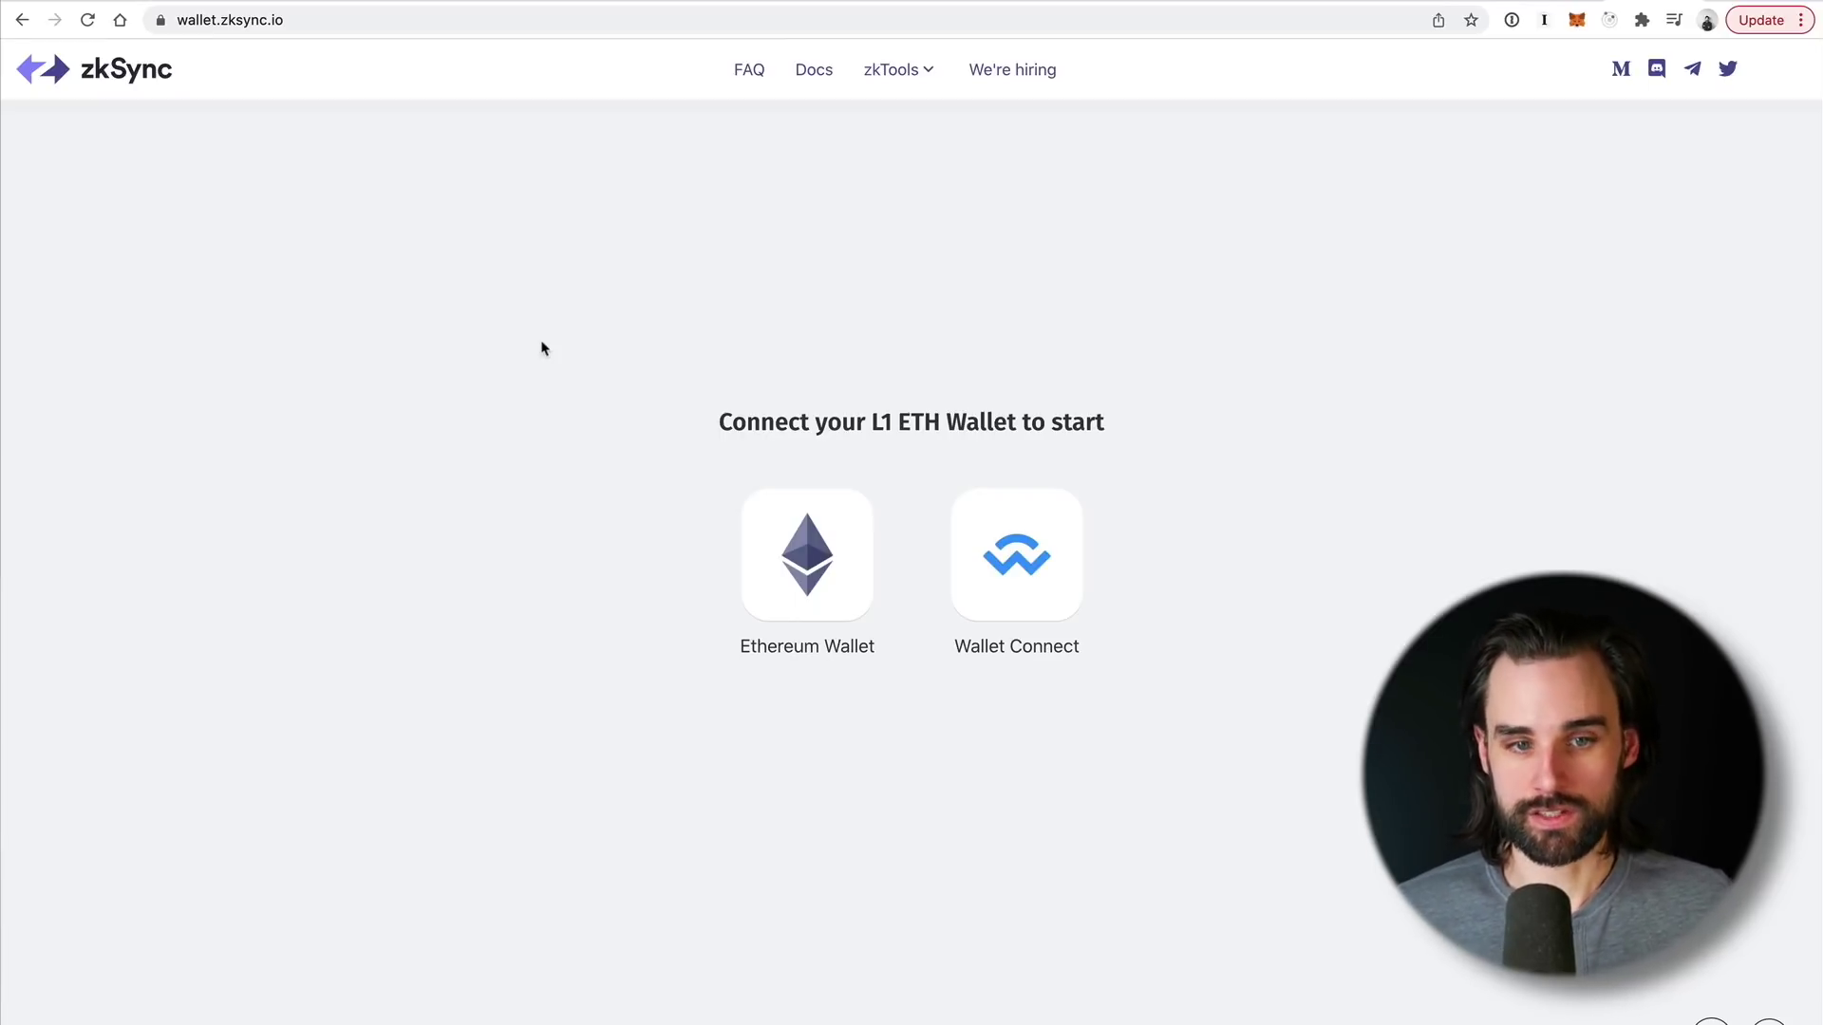
# Switch to the zkSync Ecosystem directory and scroll through the project cards
pyautogui.click(117, 2)
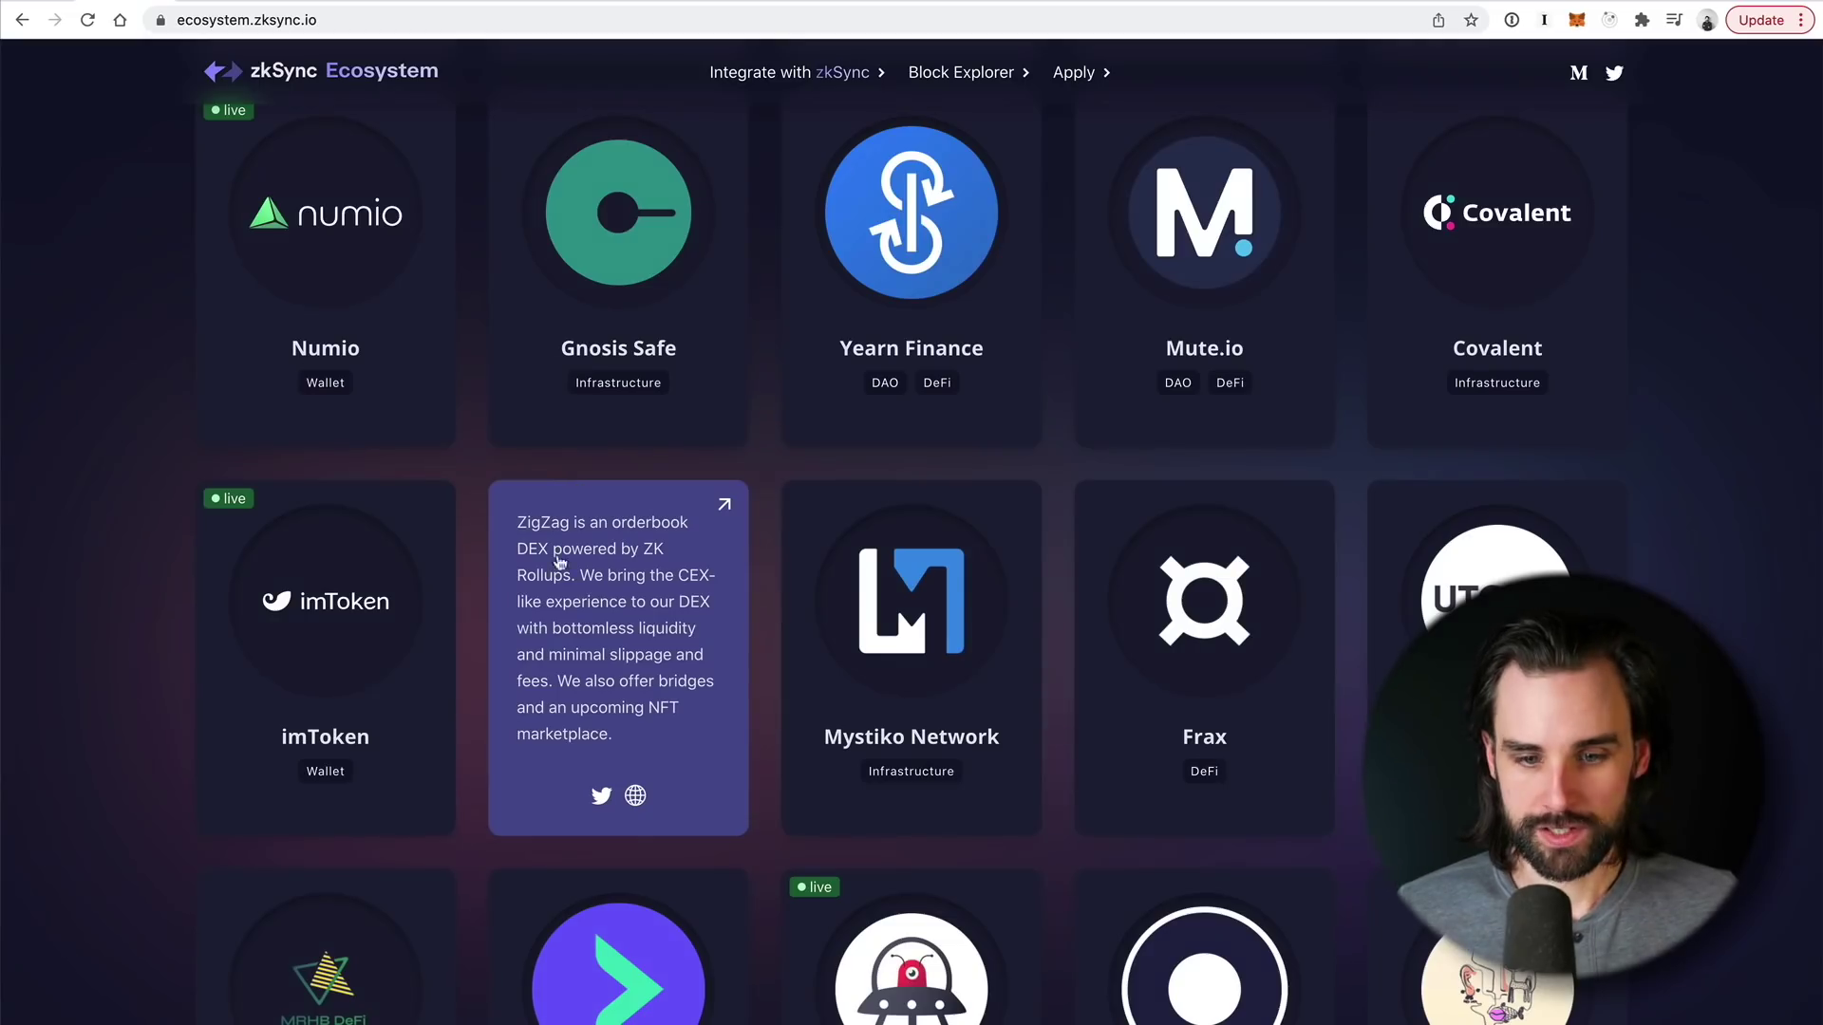
pyautogui.scroll(7, 767, 480)
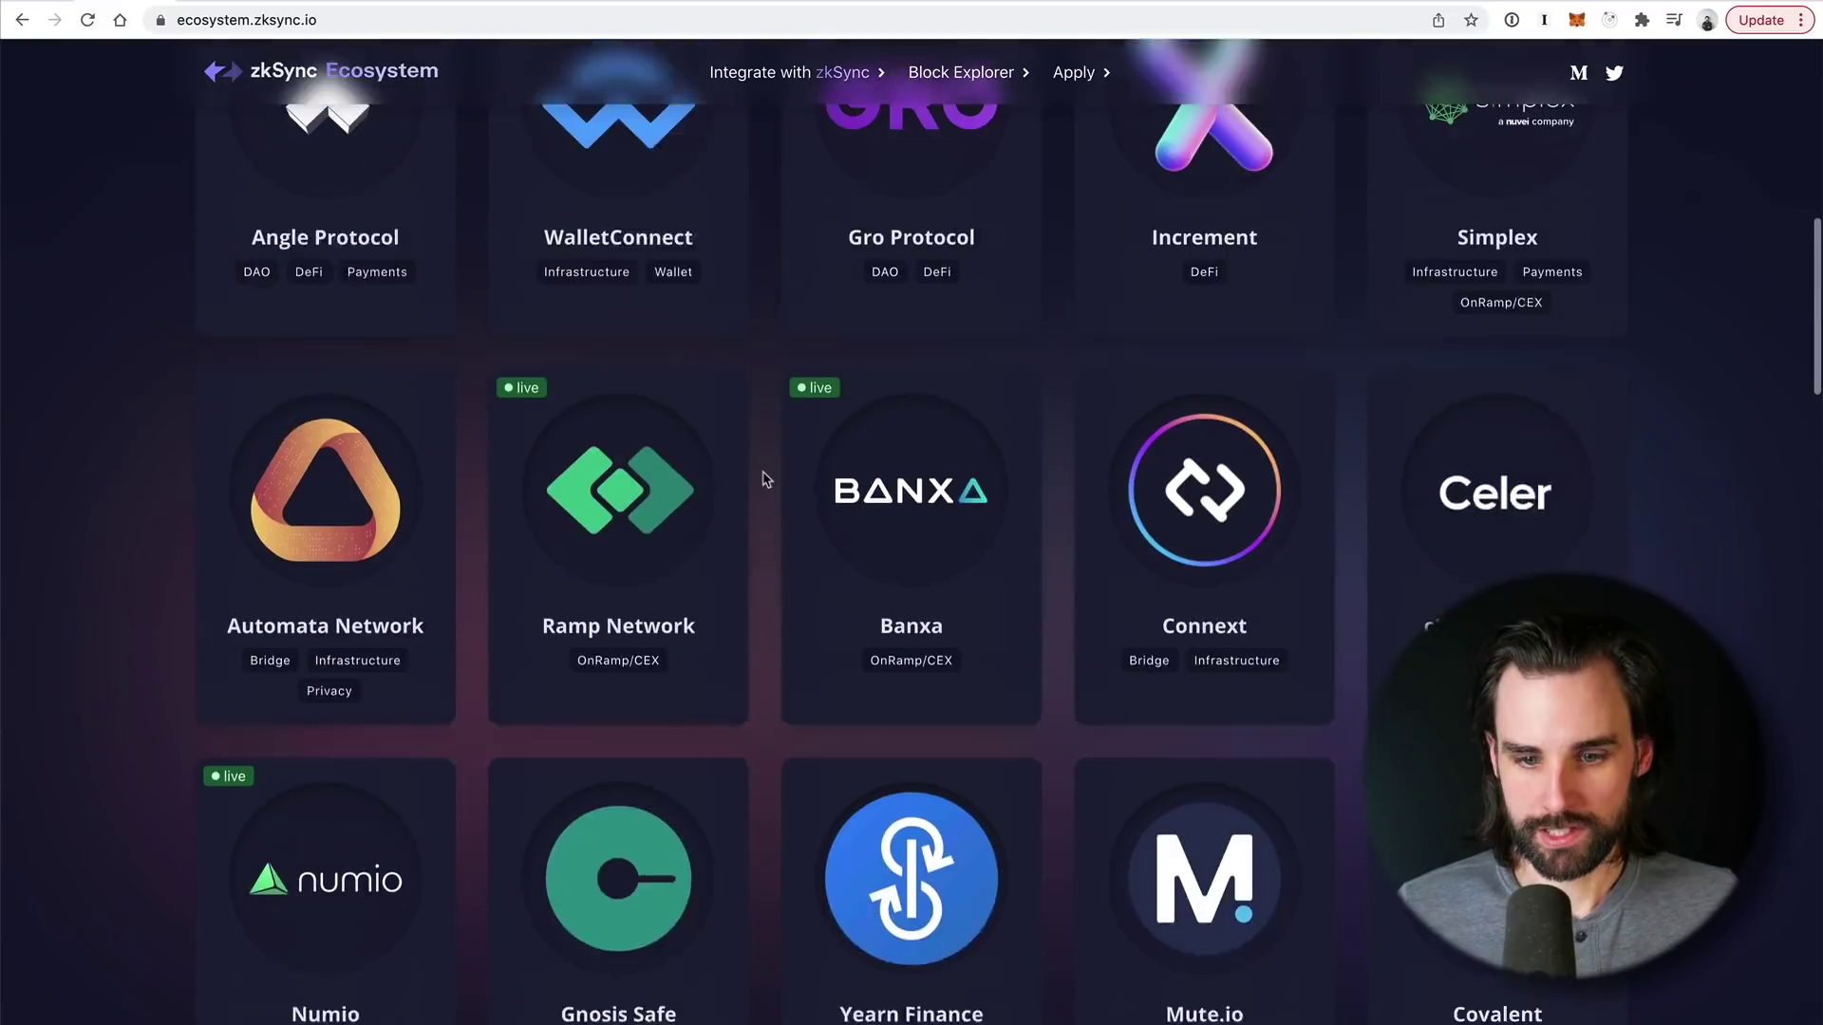
pyautogui.scroll(6, 767, 479)
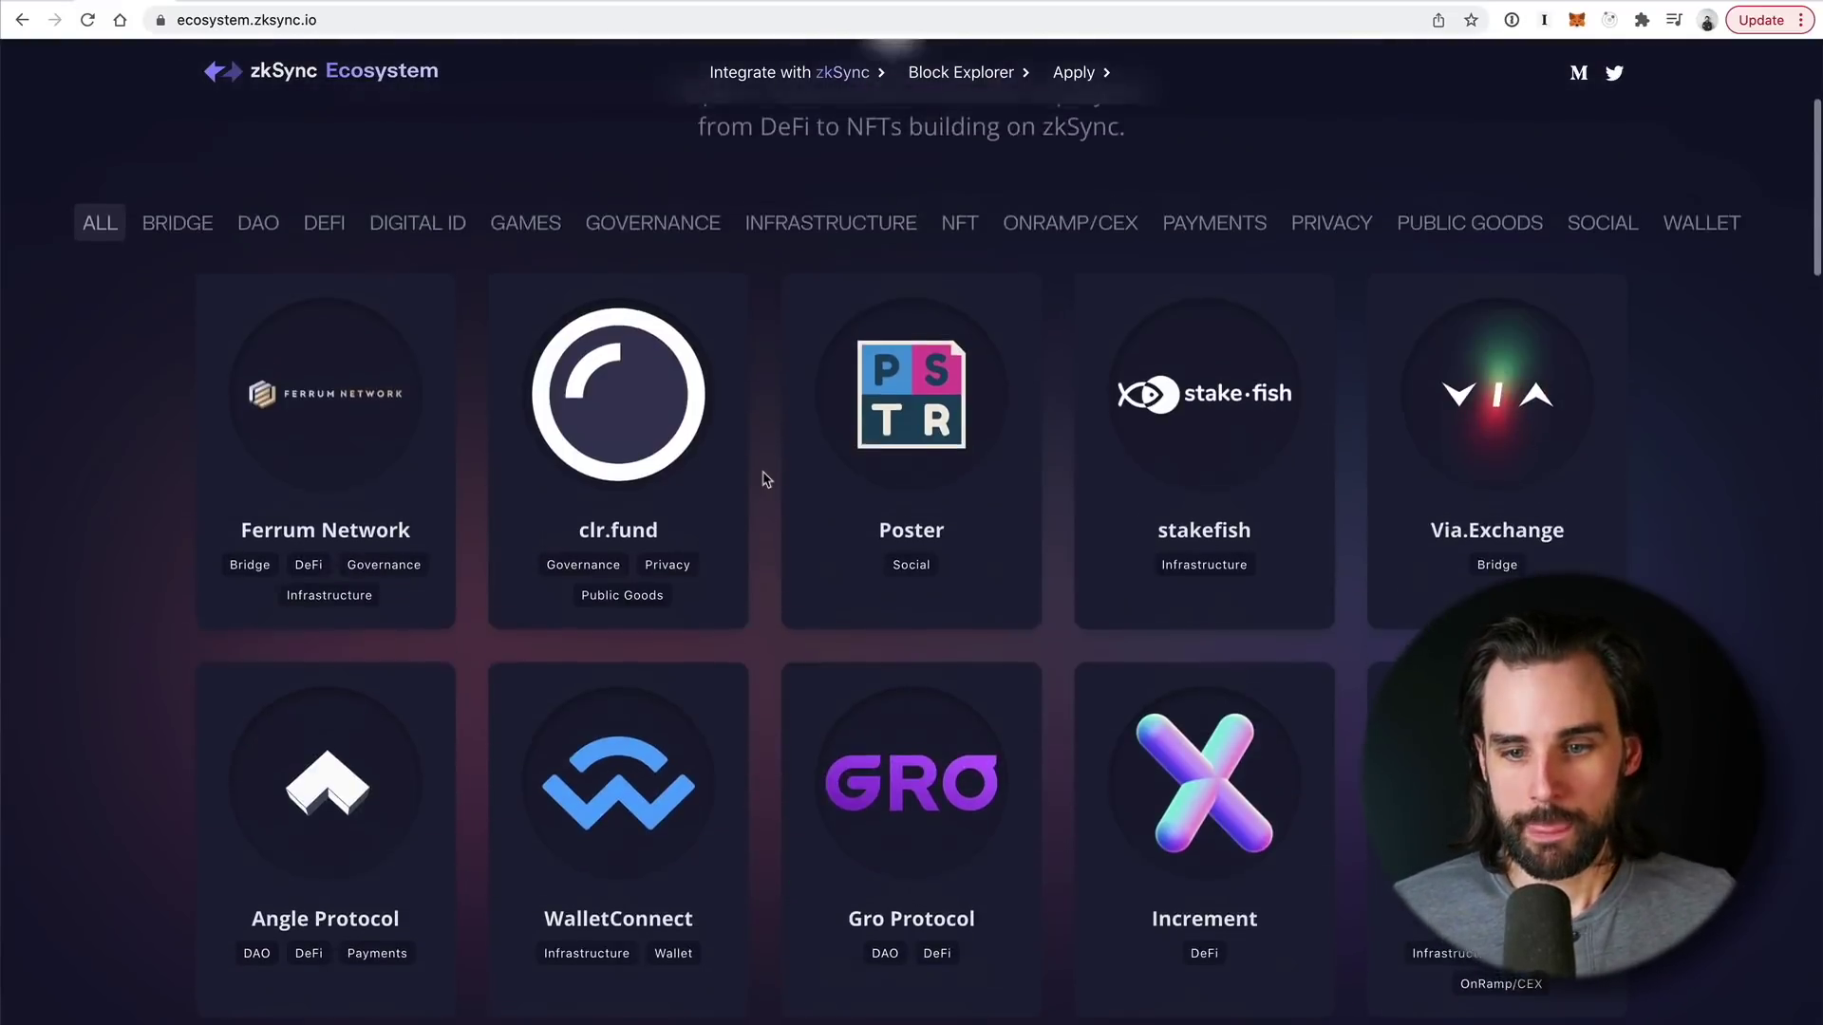
pyautogui.scroll(-20, 767, 479)
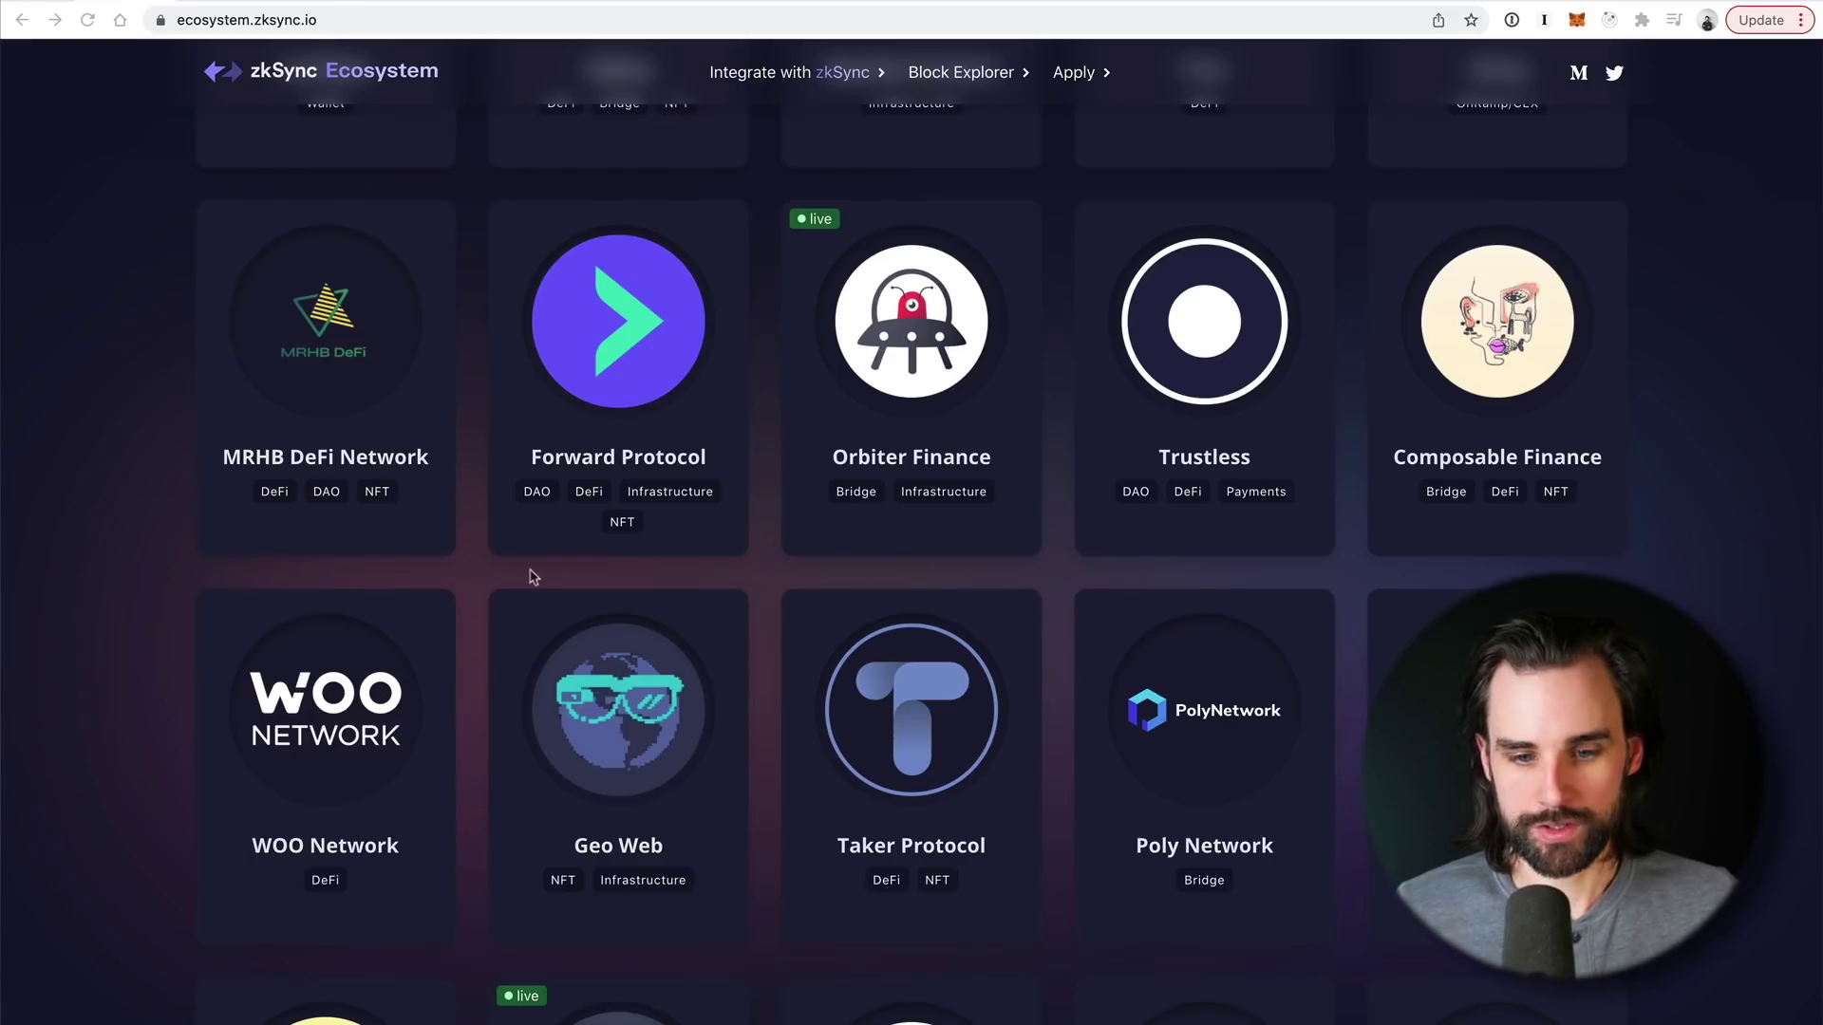
pyautogui.scroll(-14, 475, 590)
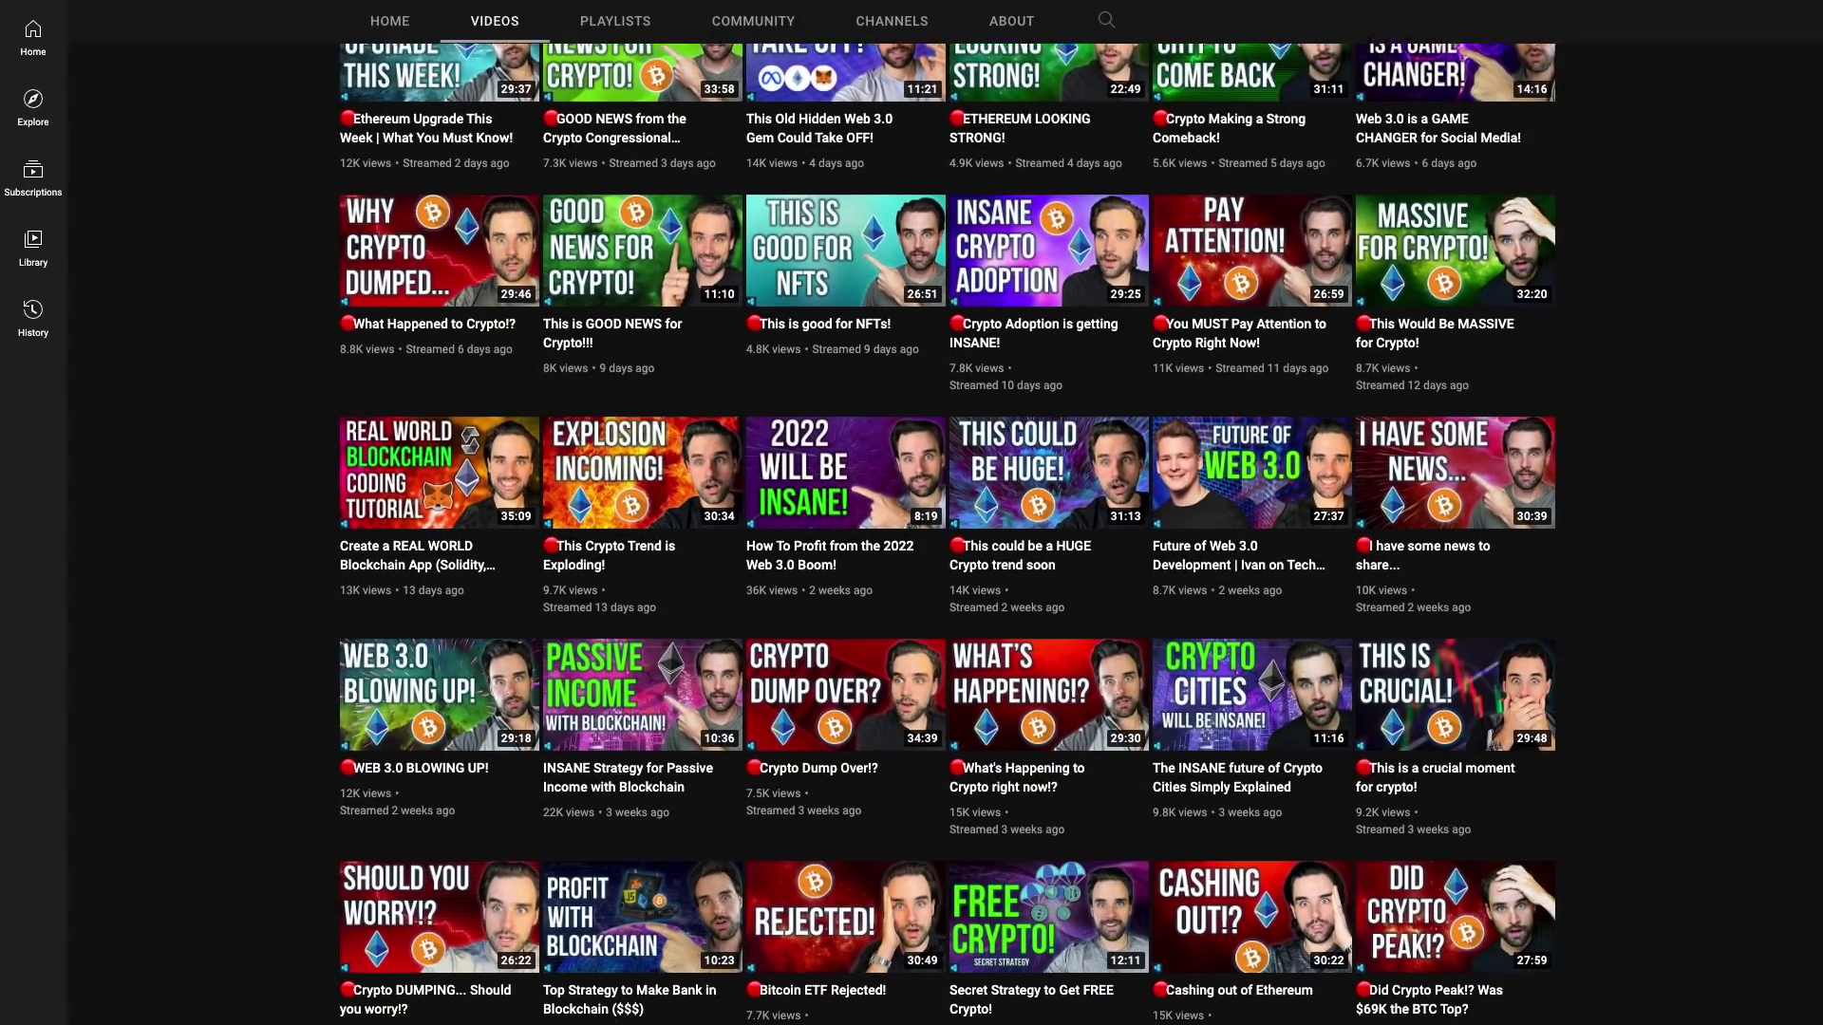
pyautogui.scroll(-3, 947, 532)
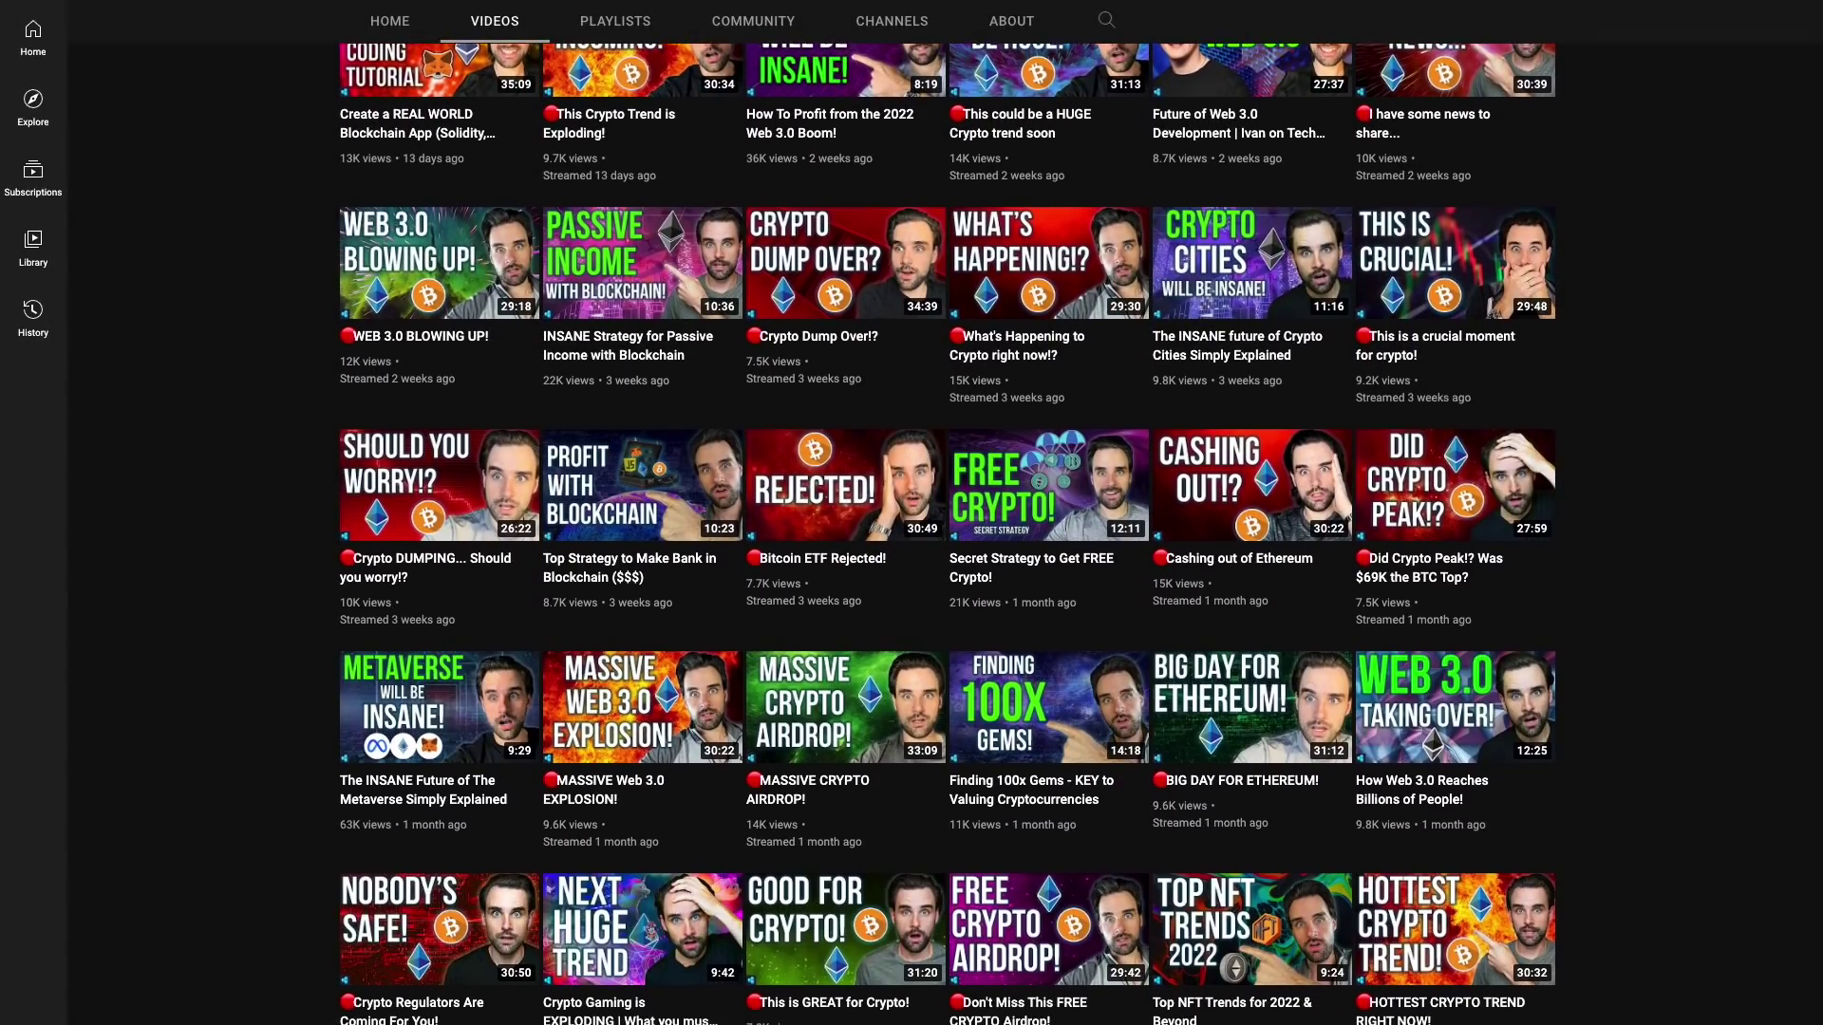
pyautogui.scroll(-5, 948, 532)
pyautogui.scroll(-3, 947, 532)
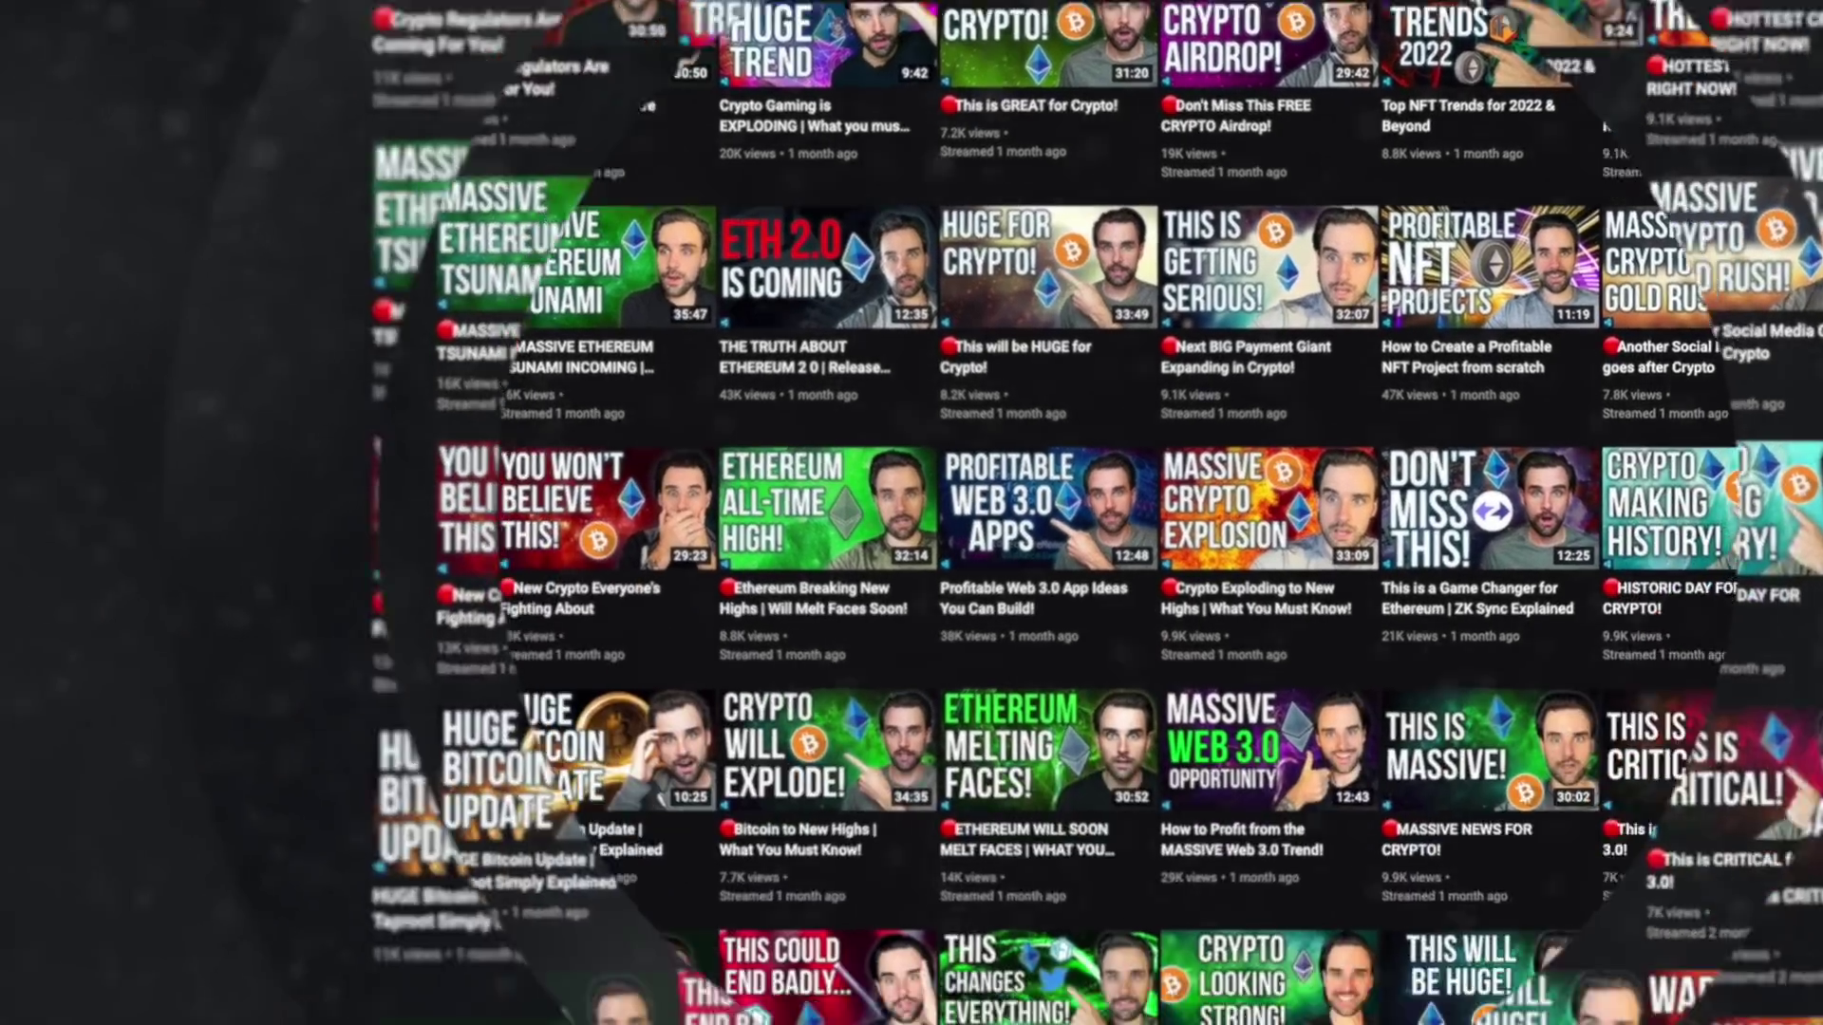